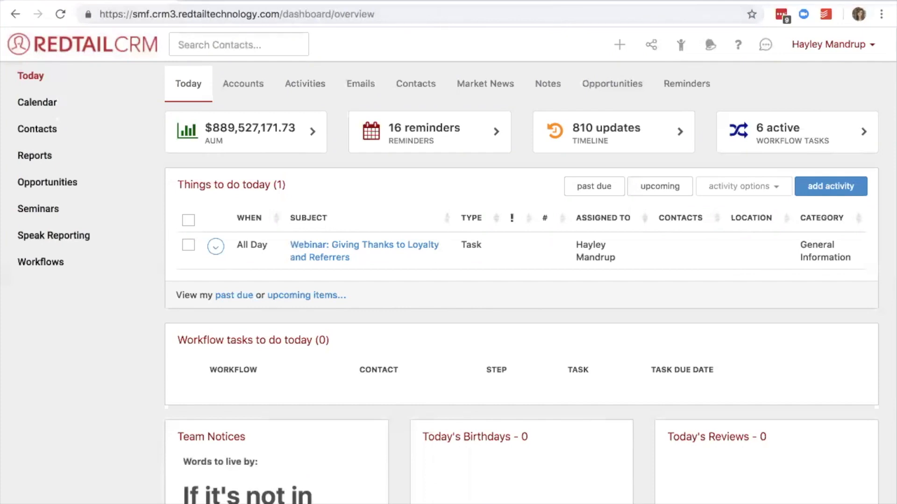
Search the contacts for "madonna" and open the matching contact record.
click(234, 47)
text(madonna)
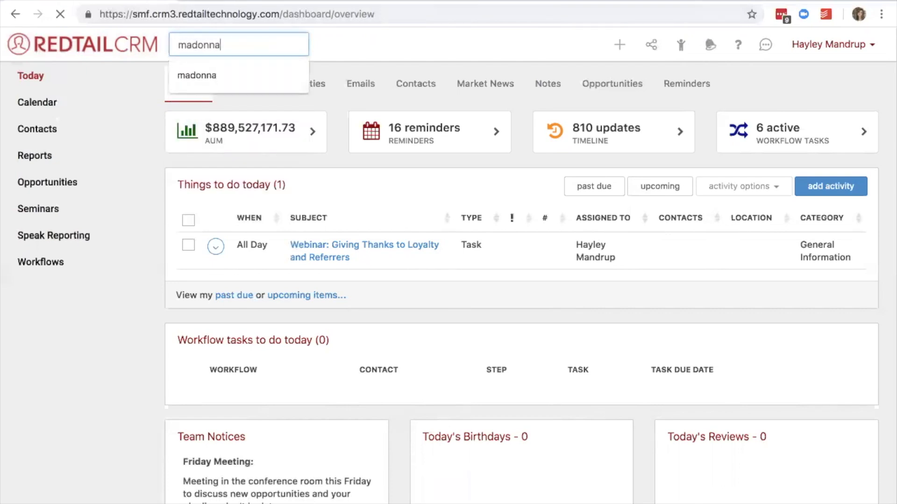
key(Return)
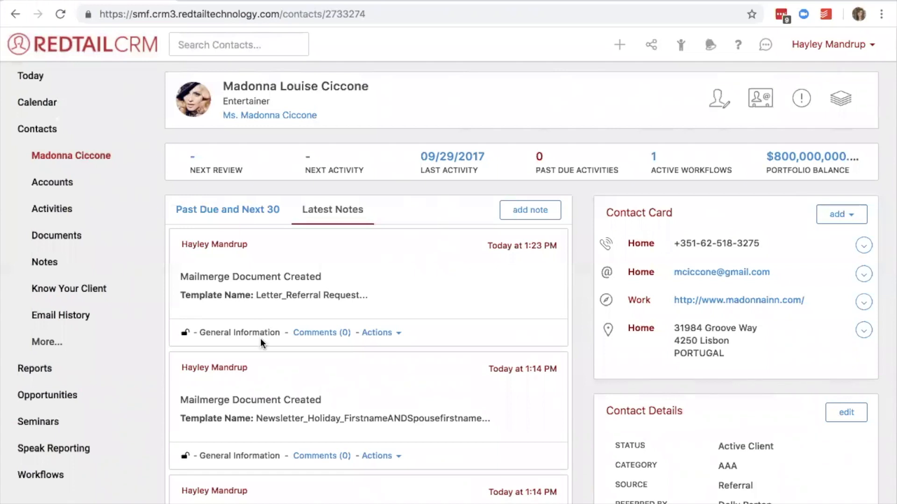
Review the Status, Source and Referred By values in the contact's details.
scroll(643, 382, down, 2)
scroll(642, 382, down, 5)
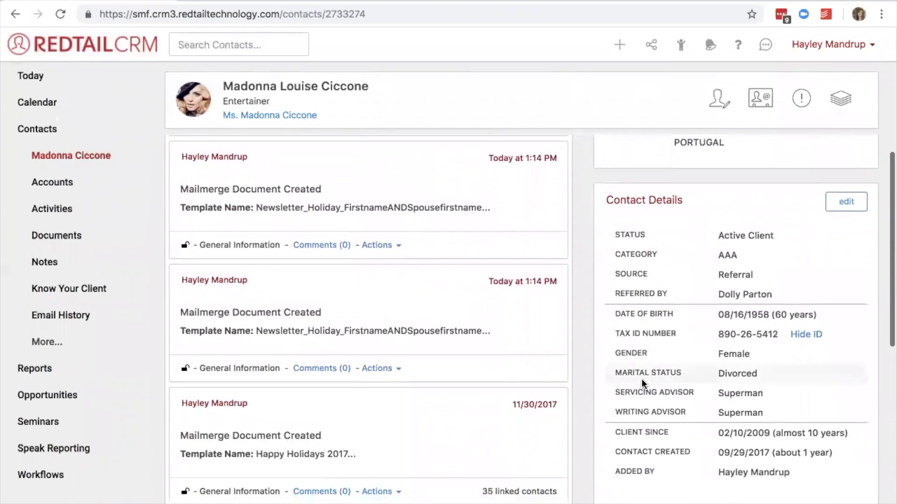
drag(607, 201, 681, 197)
click(684, 201)
drag(717, 235, 777, 239)
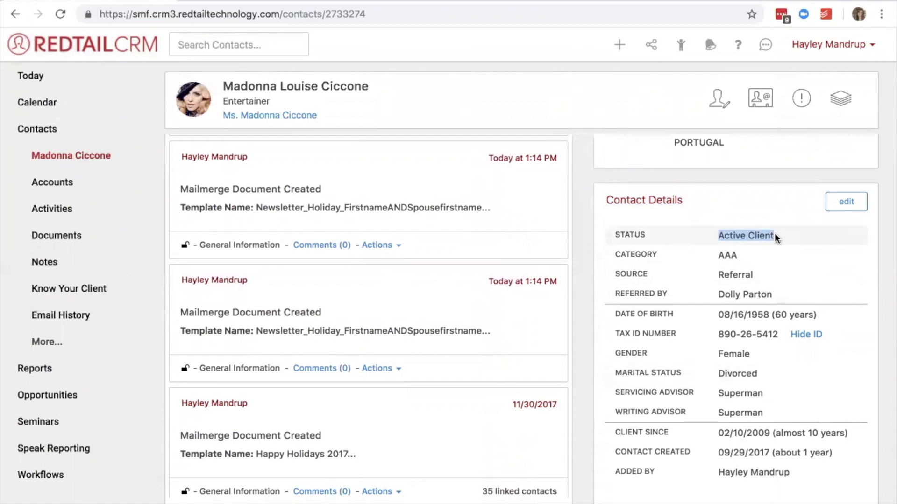
drag(761, 279, 710, 281)
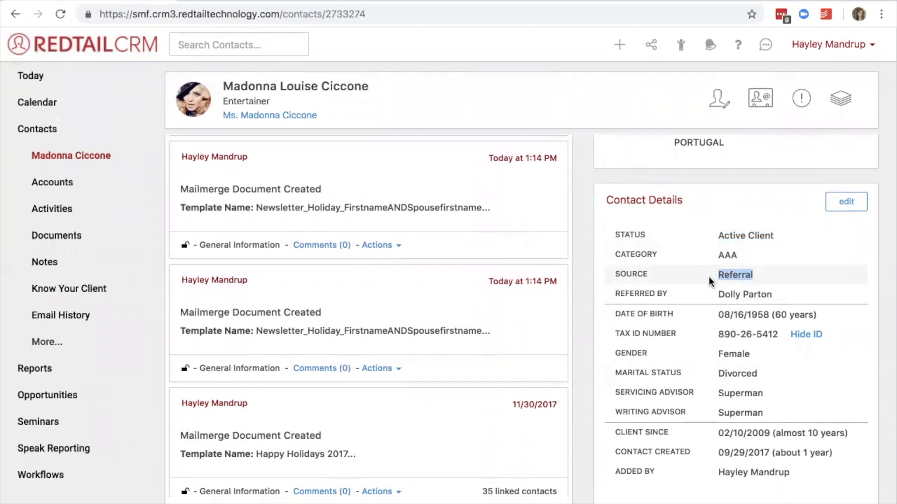
drag(718, 297, 777, 299)
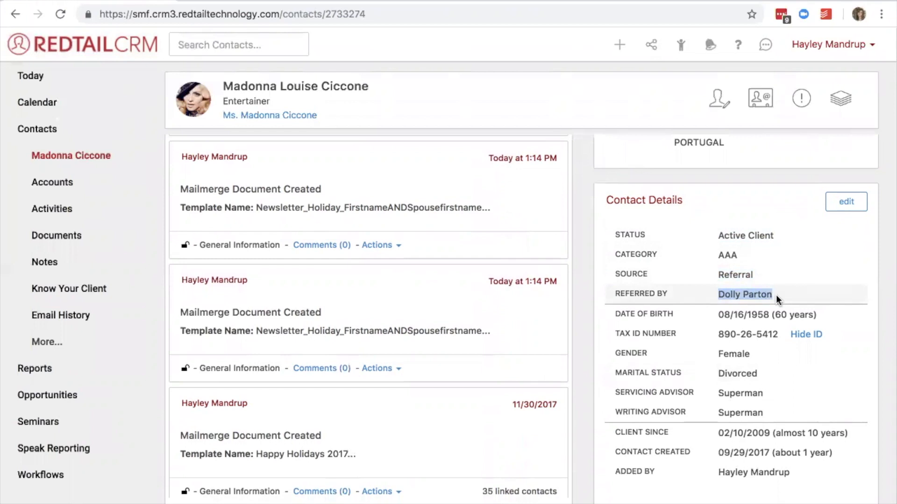
drag(718, 275, 778, 303)
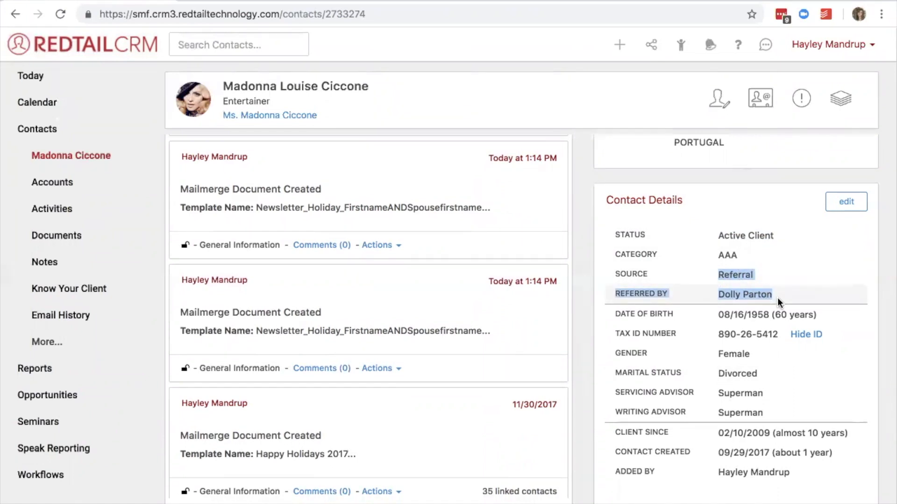
click(801, 220)
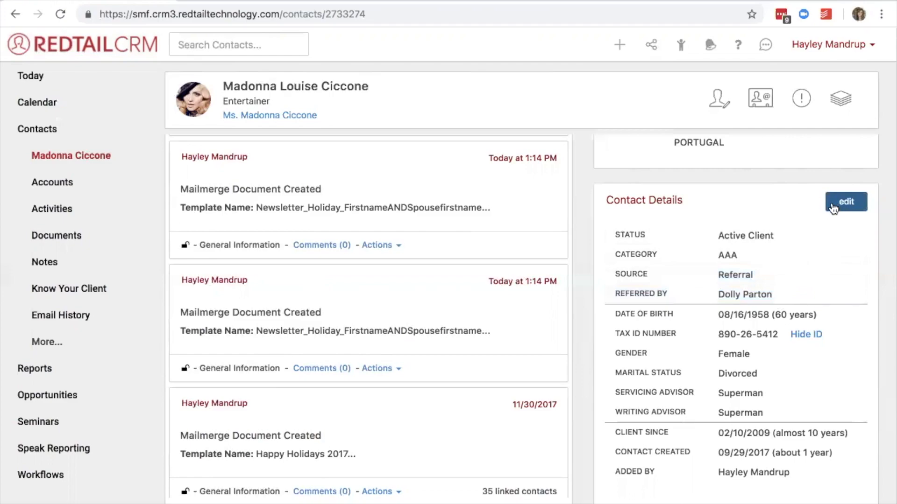
Open the contact details for editing and examine the Client Since date field.
click(834, 209)
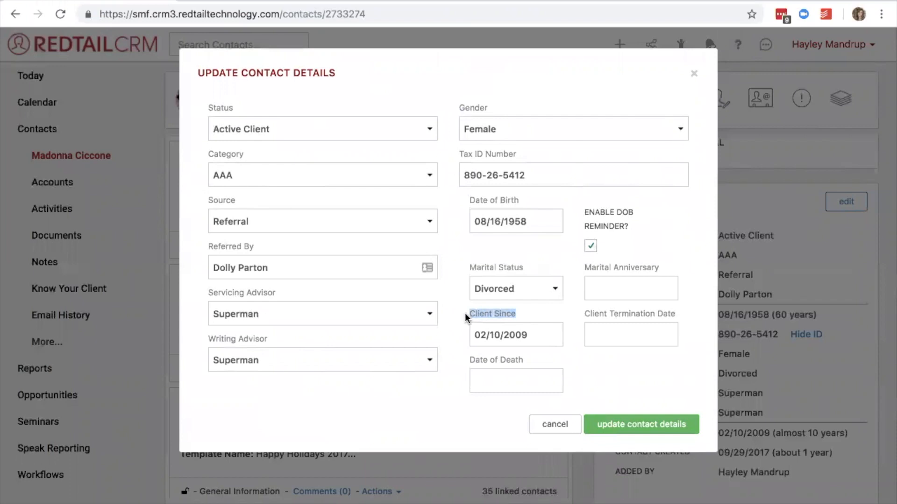
click(535, 336)
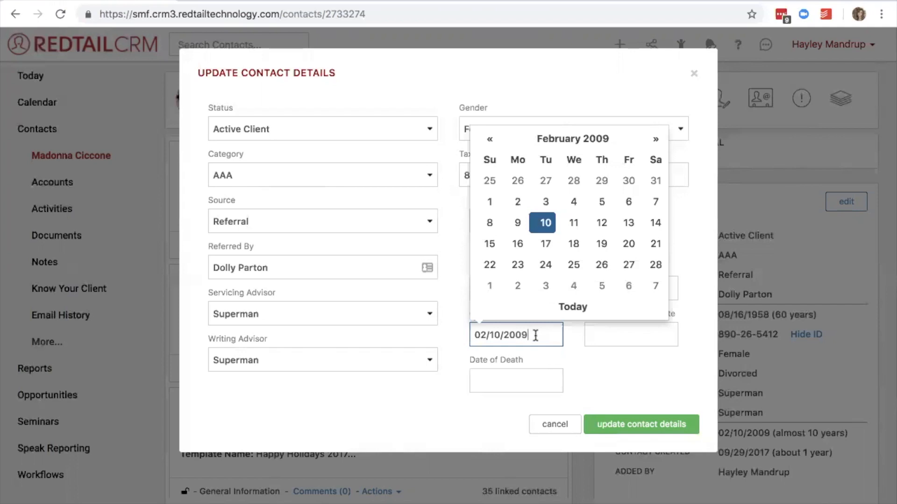
click(508, 354)
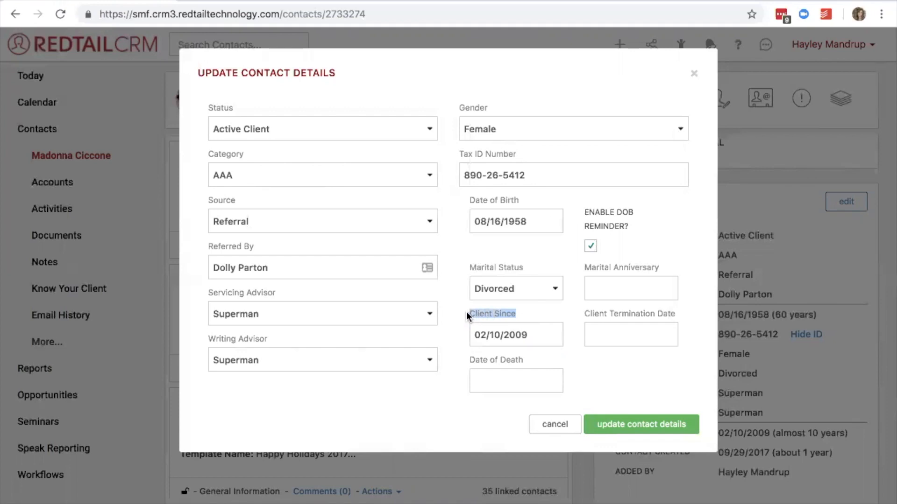
click(522, 316)
click(544, 317)
Examine the available Source options, then close the contact details without saving.
drag(241, 204, 204, 199)
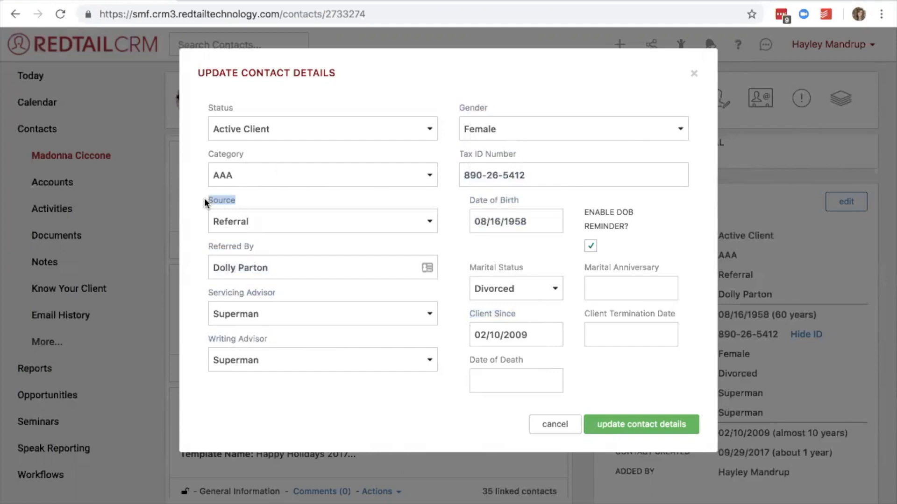
click(254, 224)
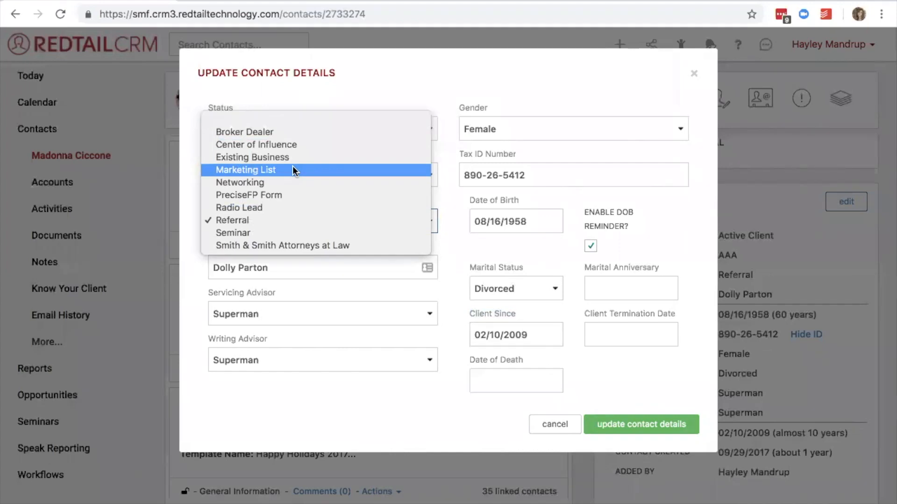
click(452, 186)
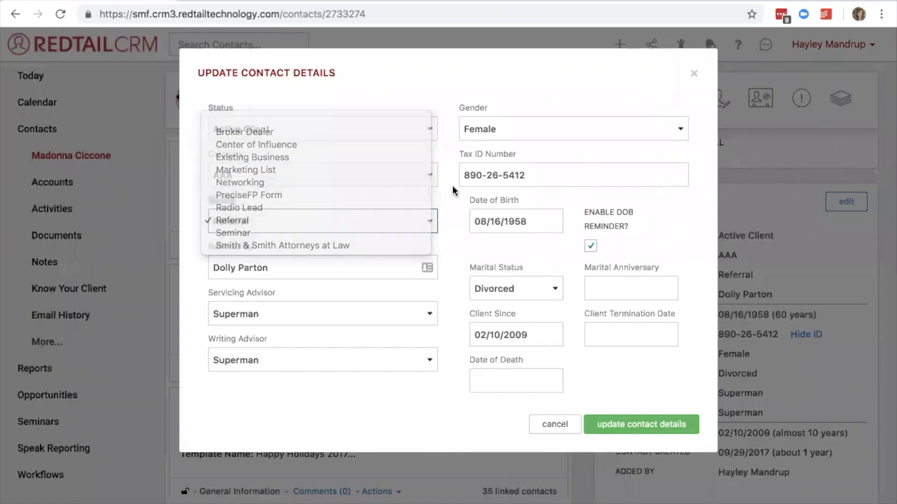
click(695, 76)
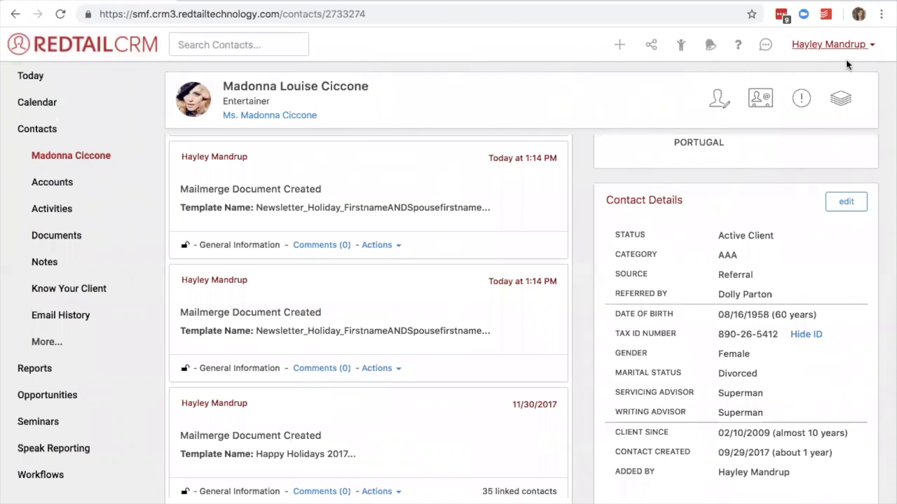
Open the contact Sources list in the account's admin-only database list management.
click(832, 51)
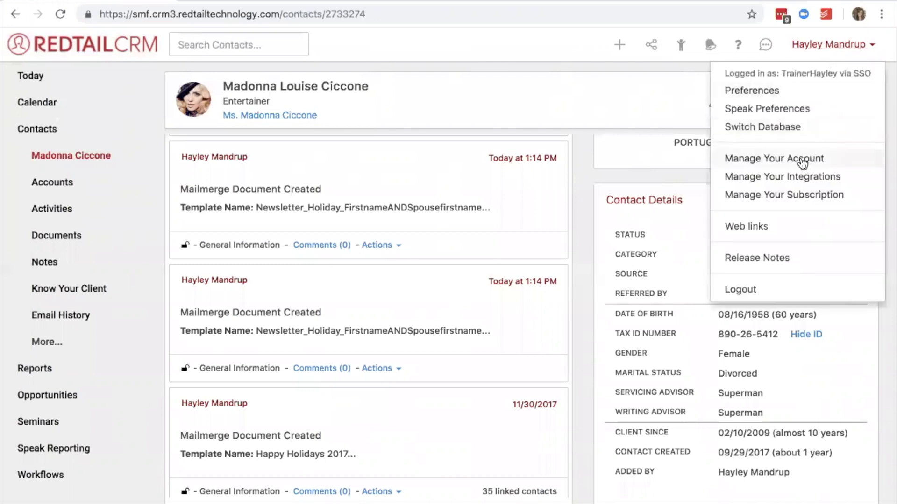
click(803, 161)
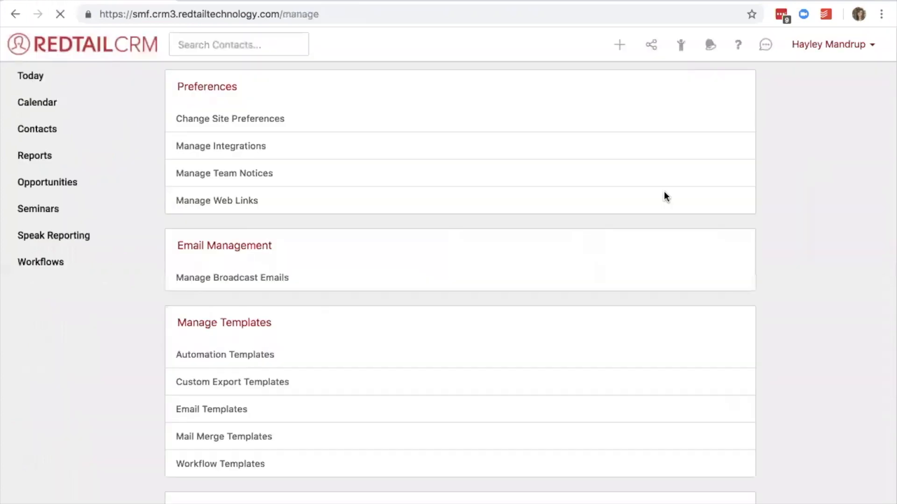
scroll(547, 240, down, 3)
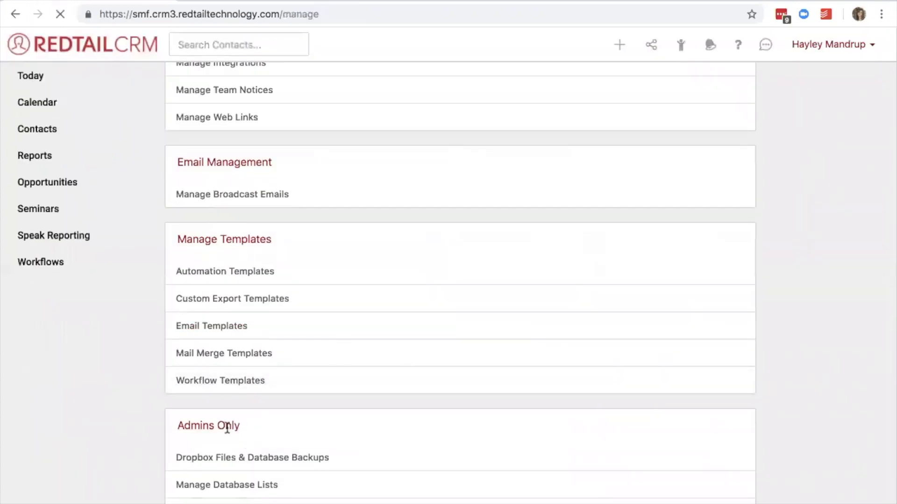
drag(240, 426, 173, 425)
scroll(174, 426, down, 1)
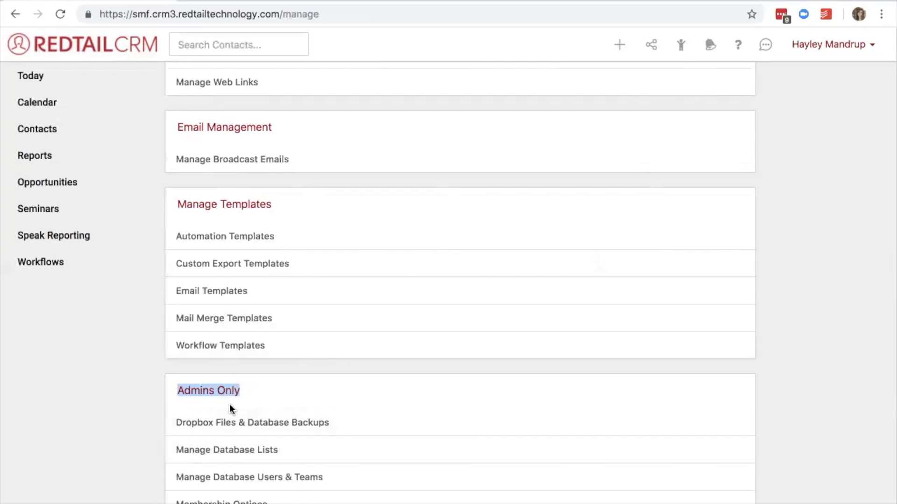
click(223, 453)
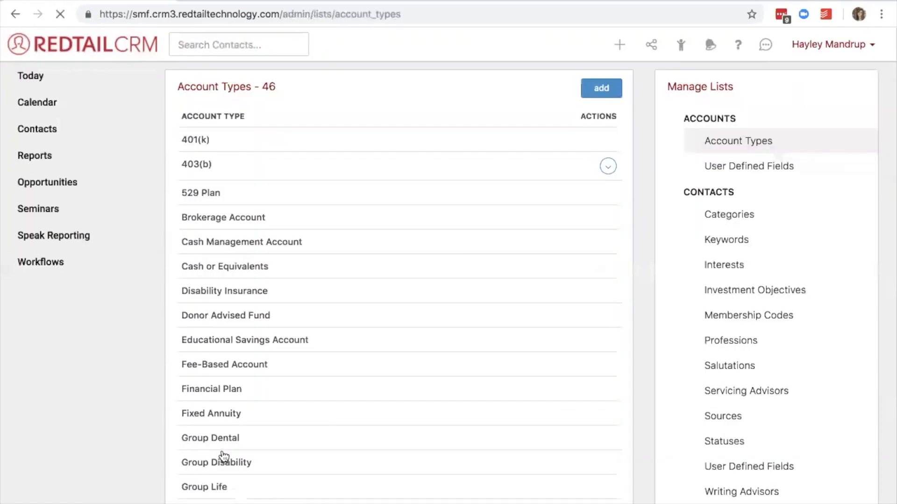
click(730, 421)
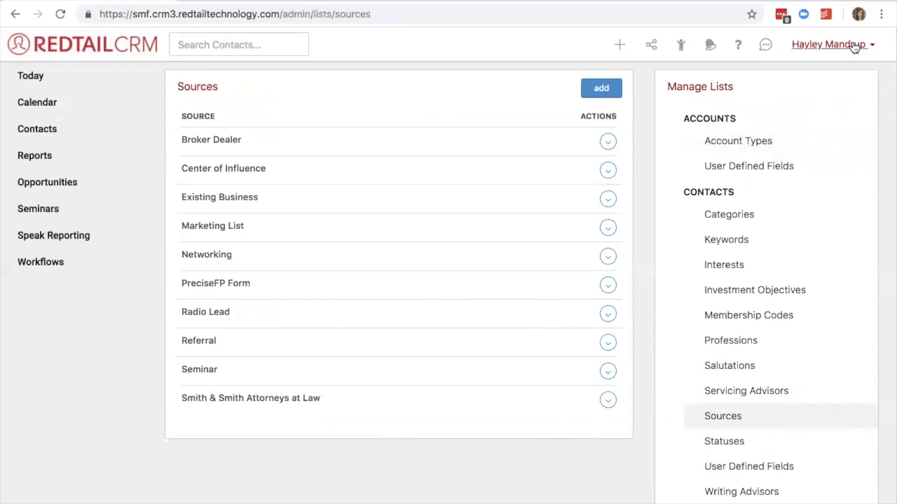
Return to Madonna's contact record through the recently viewed contacts.
click(680, 47)
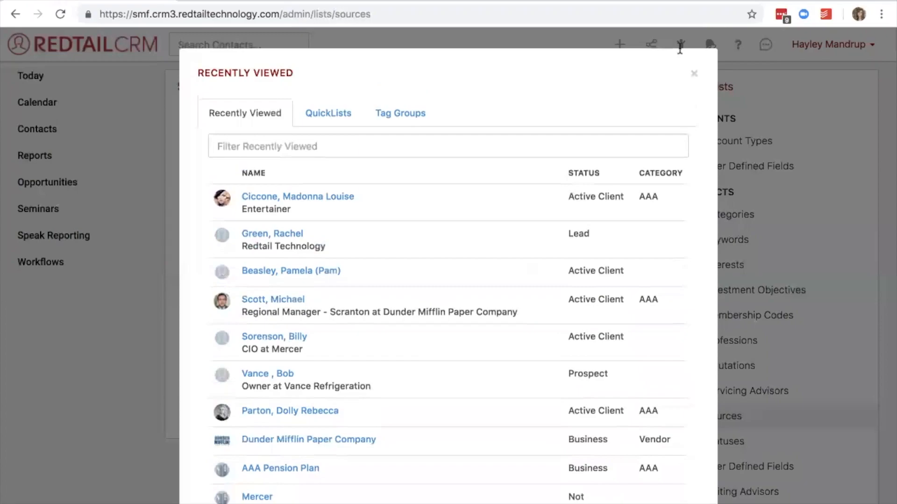
click(694, 74)
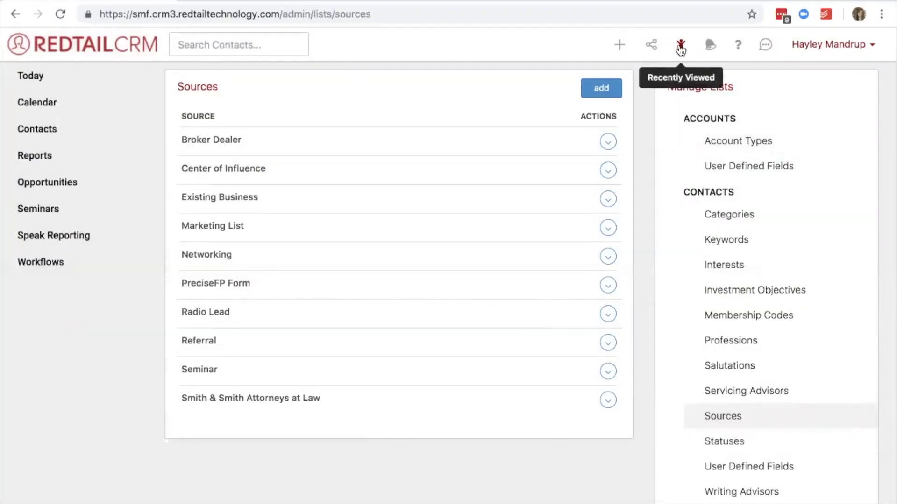
click(680, 47)
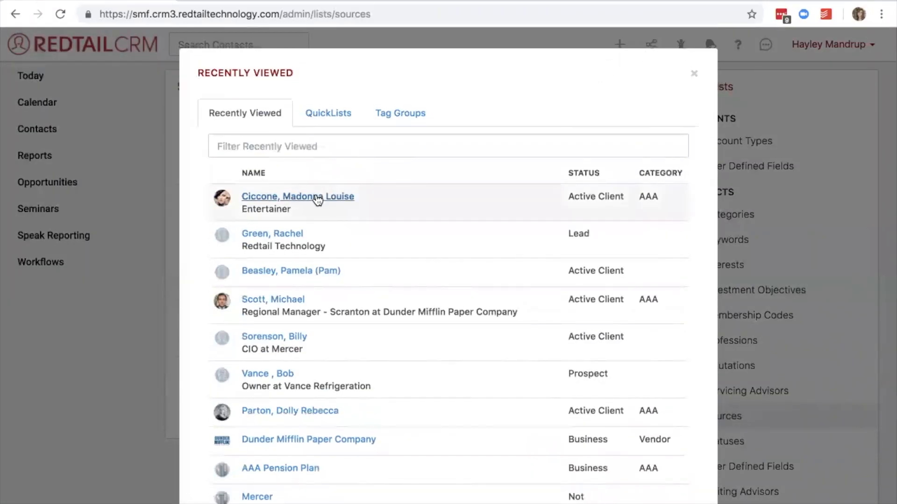
click(293, 198)
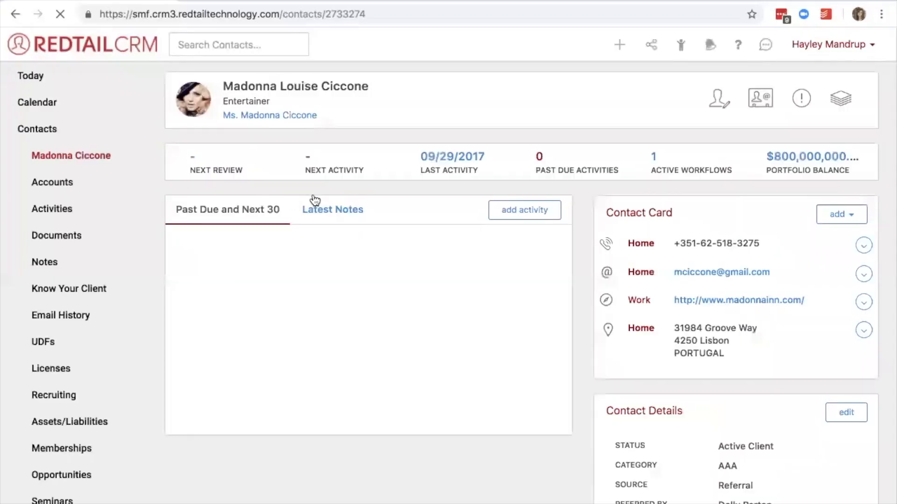
Open Madonna's contact details for editing and examine the Source and Referred By fields.
scroll(635, 341, down, 5)
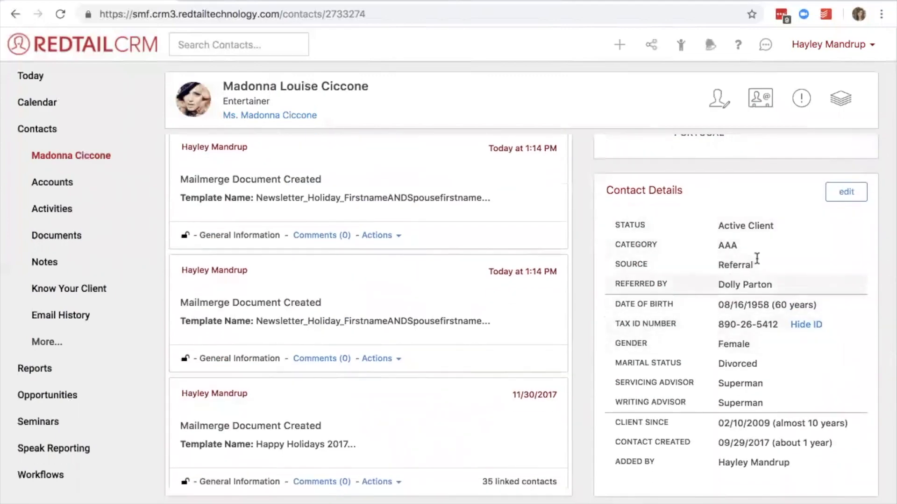
click(836, 199)
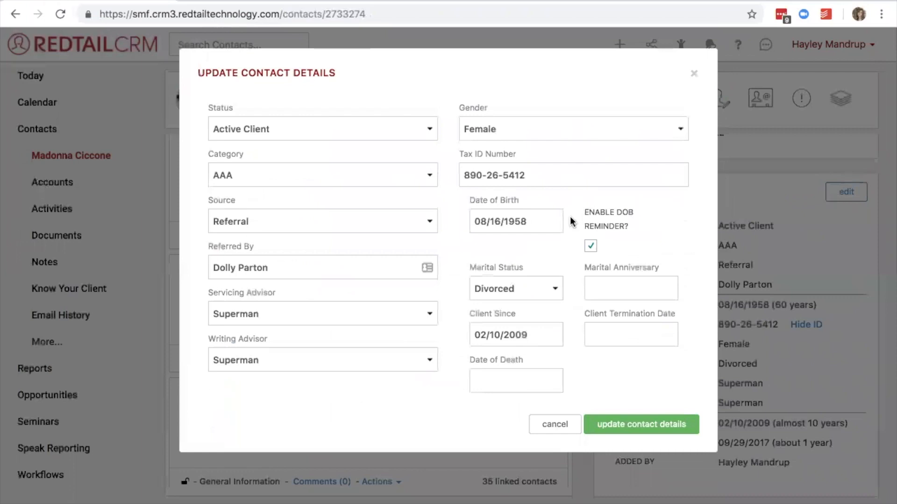
drag(357, 79, 190, 77)
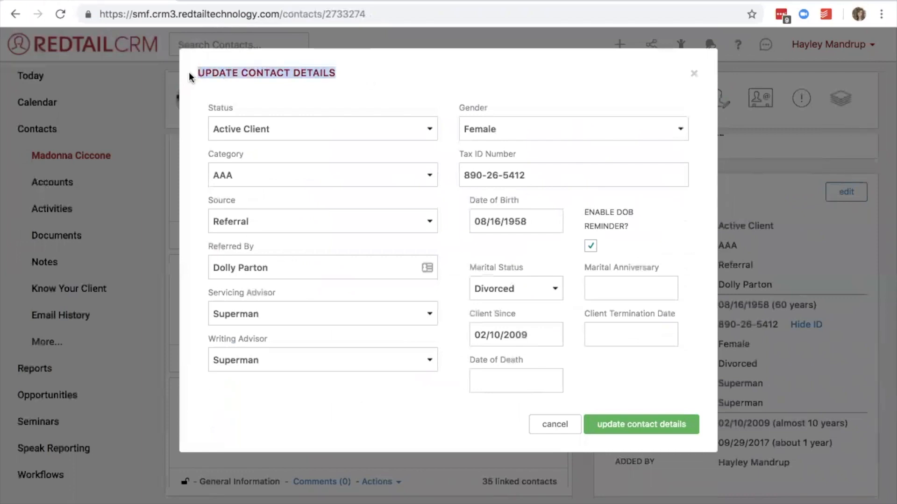
drag(254, 248, 209, 252)
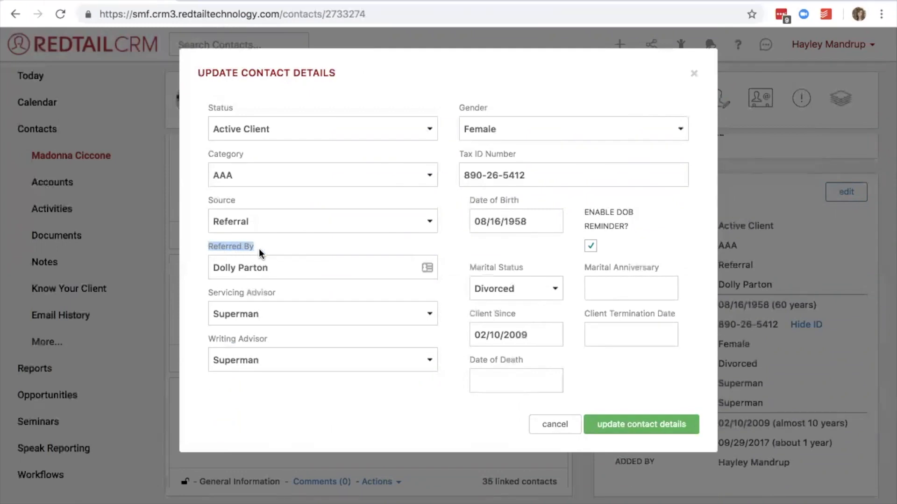
drag(237, 201, 208, 201)
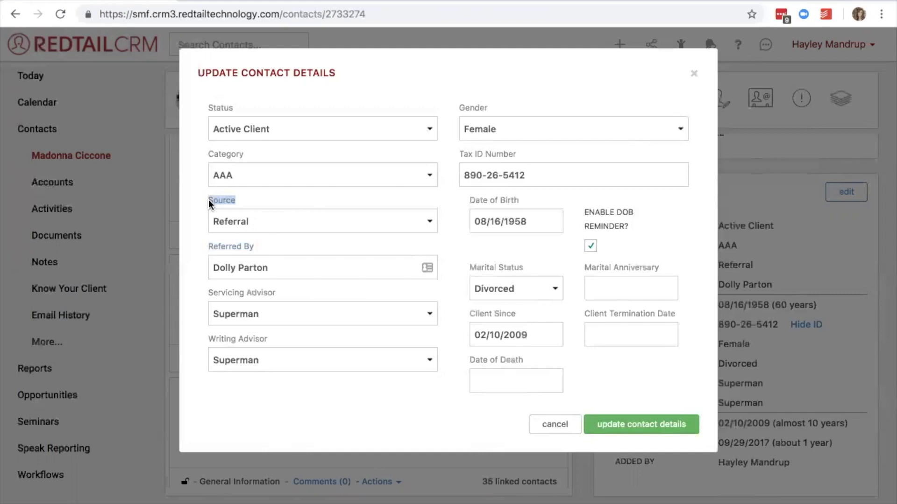
click(257, 252)
Clear the Referred By entry and look up "dolly" among the contacts in that field.
click(275, 270)
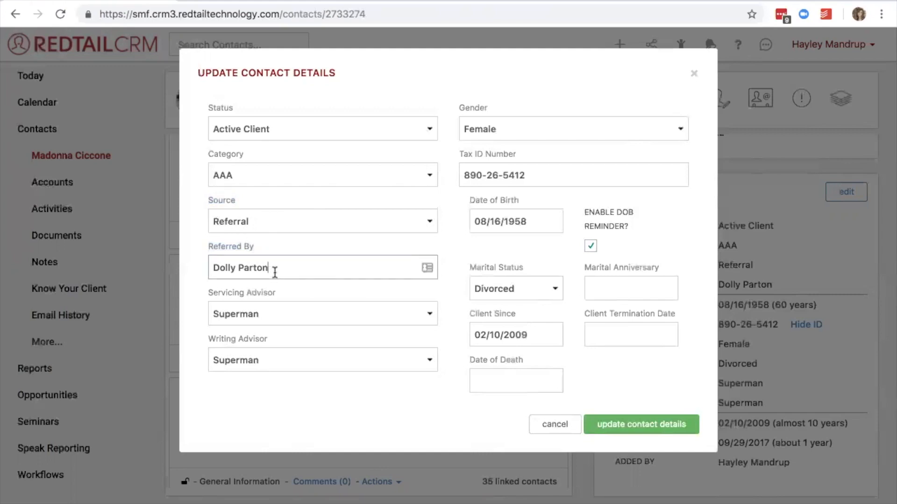
key(BackSpace)
key(BackSpace)
key(BackSpace)
key(BackSpace)
key(BackSpace)
key(BackSpace)
key(BackSpace)
key(BackSpace)
key(BackSpace)
key(BackSpace)
key(BackSpace)
key(BackSpace)
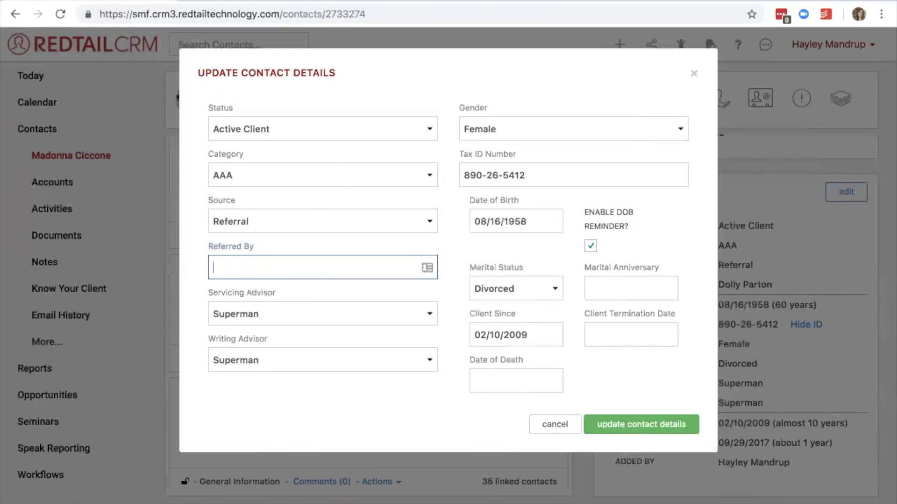
text(dolly)
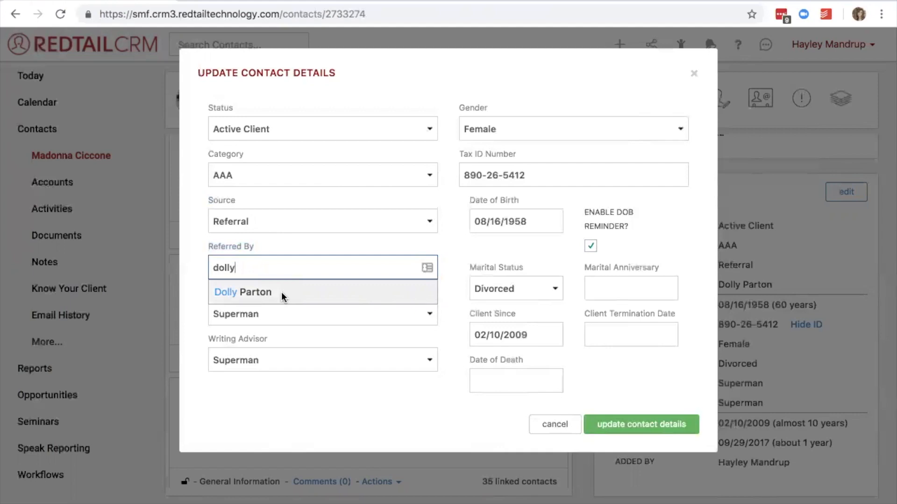
Replace the Referred By search text and look up other contacts matching "mo".
key(BackSpace)
key(BackSpace)
key(BackSpace)
key(BackSpace)
key(BackSpace)
text(g)
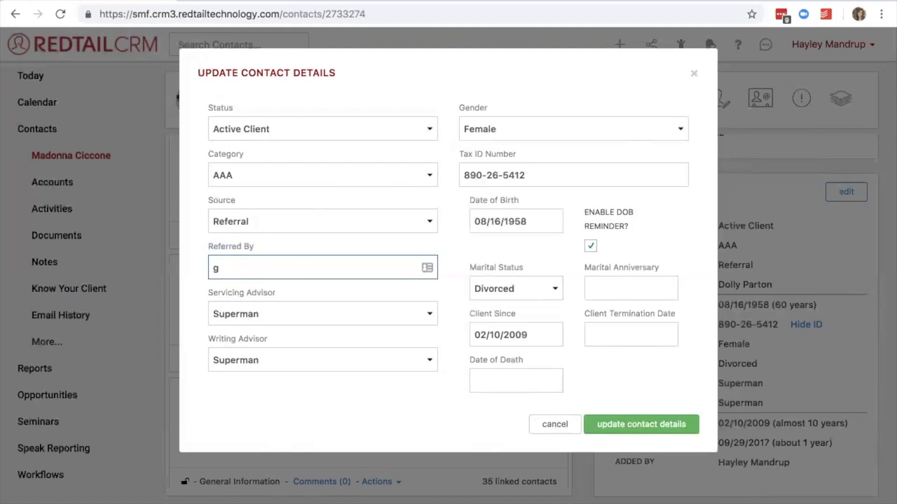
key(BackSpace)
text(mo)
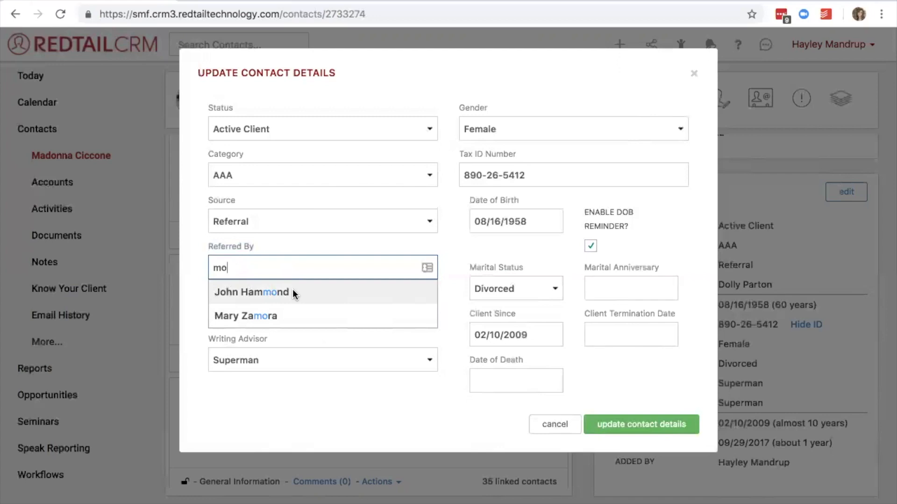
Set Referred By to Dolly Parton from the matching contacts and save Madonna's contact details.
key(BackSpace)
key(BackSpace)
text(Dolly)
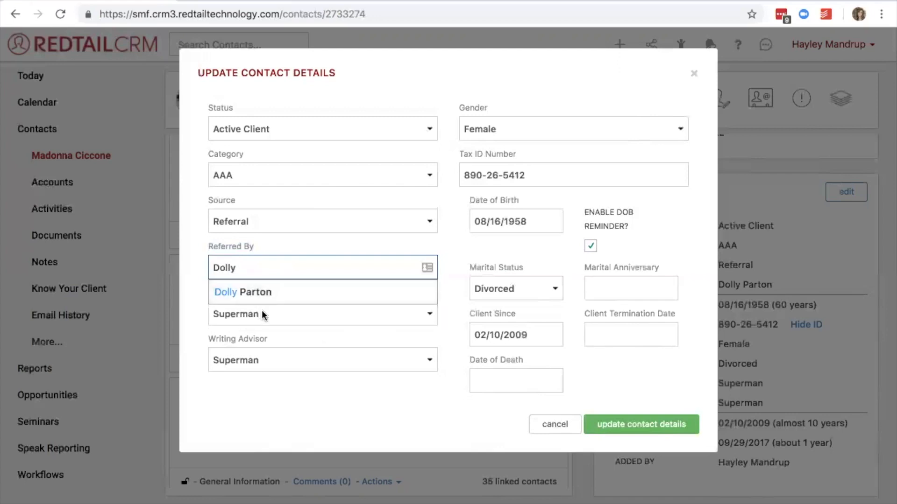
click(273, 295)
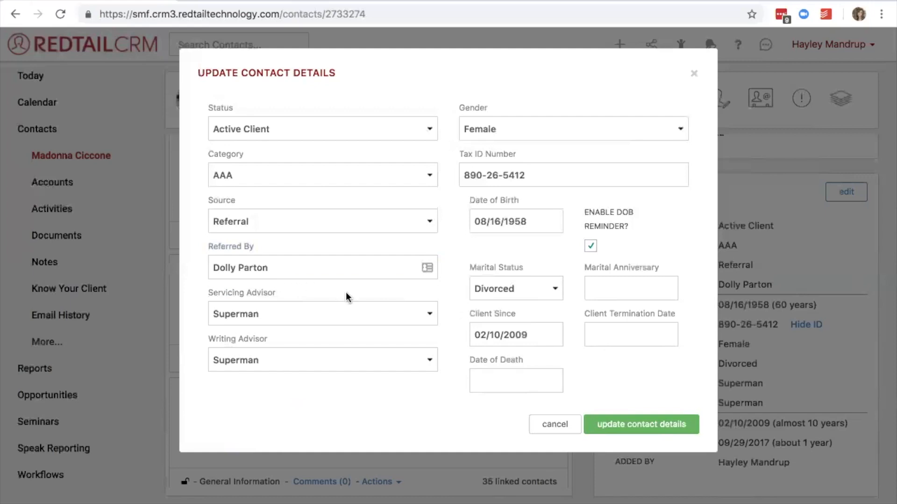
click(612, 424)
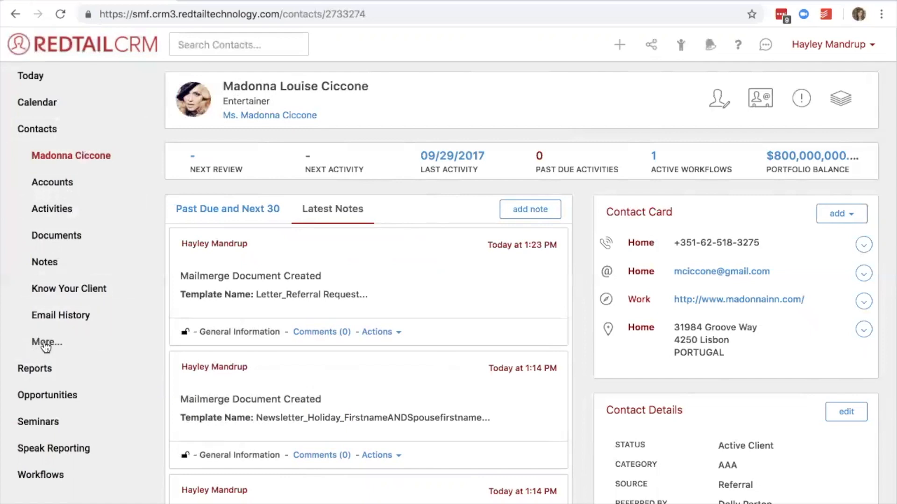
Open Madonna's Memberships page from her contact record.
click(45, 344)
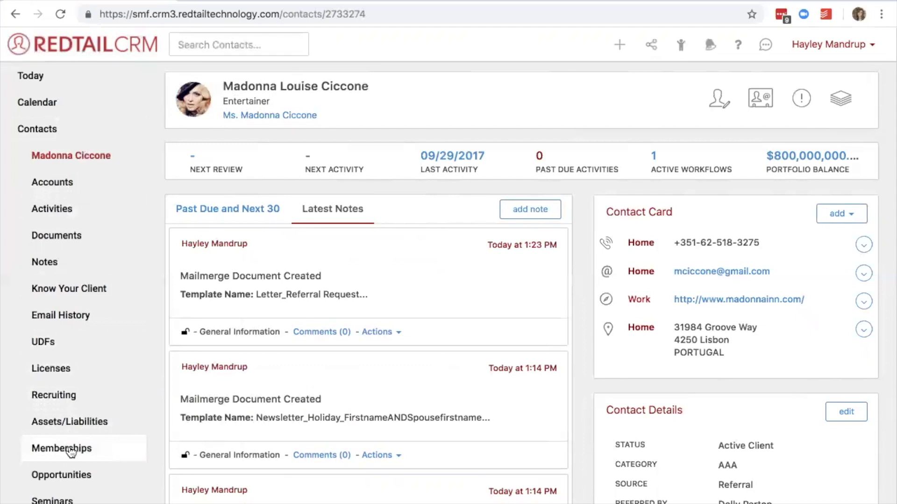
click(70, 451)
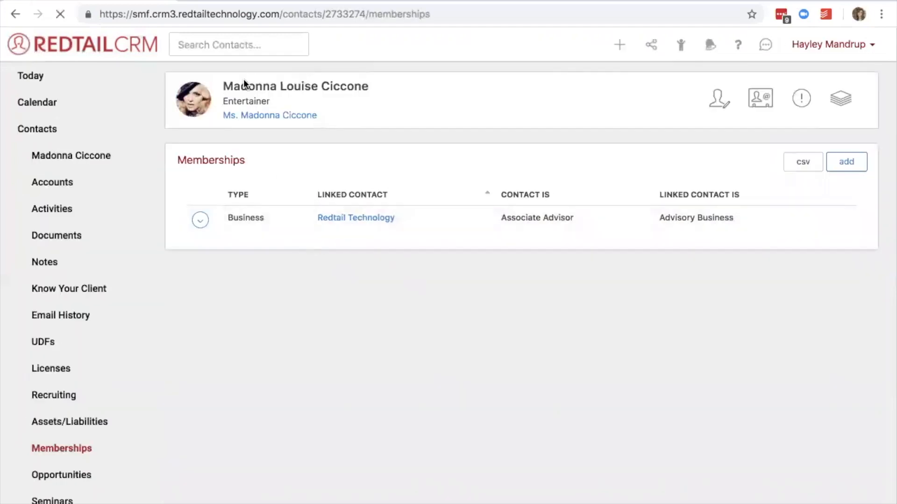
drag(249, 160, 145, 160)
click(166, 157)
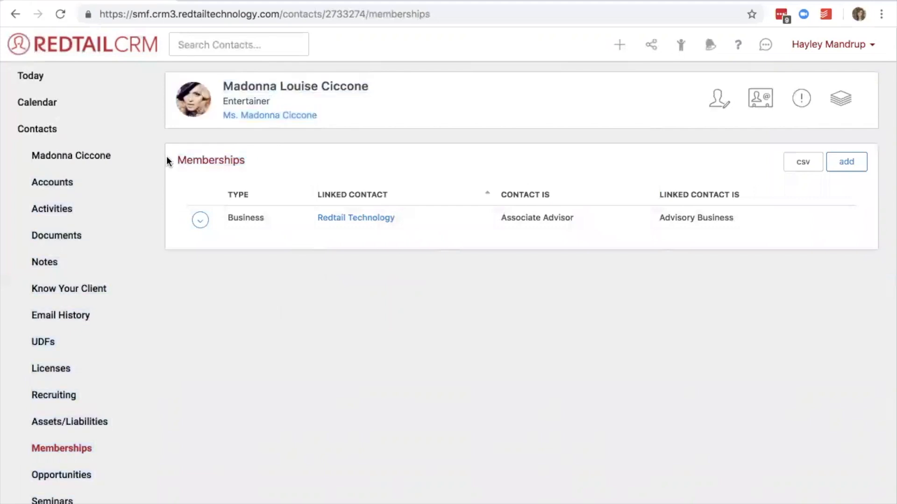
Start a new membership for Madonna with Dolly R Parton as the linked contact.
click(853, 167)
click(328, 130)
text(doly)
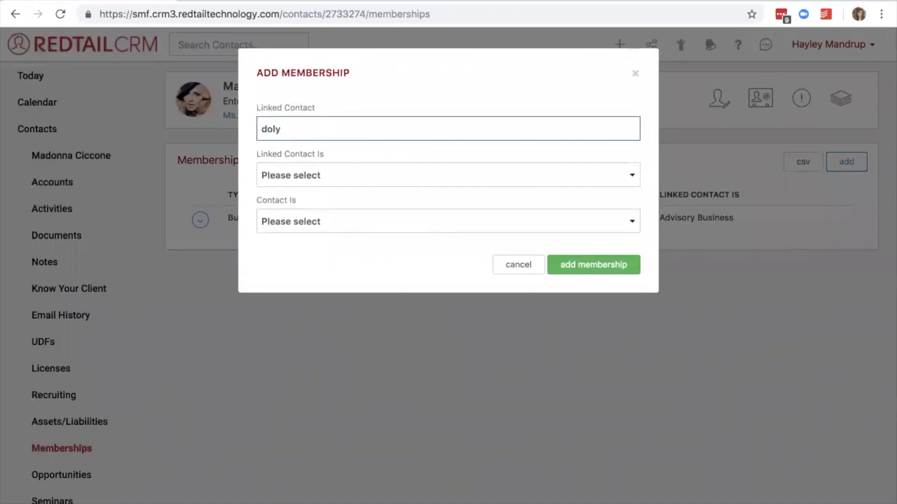
key(BackSpace)
text(ly)
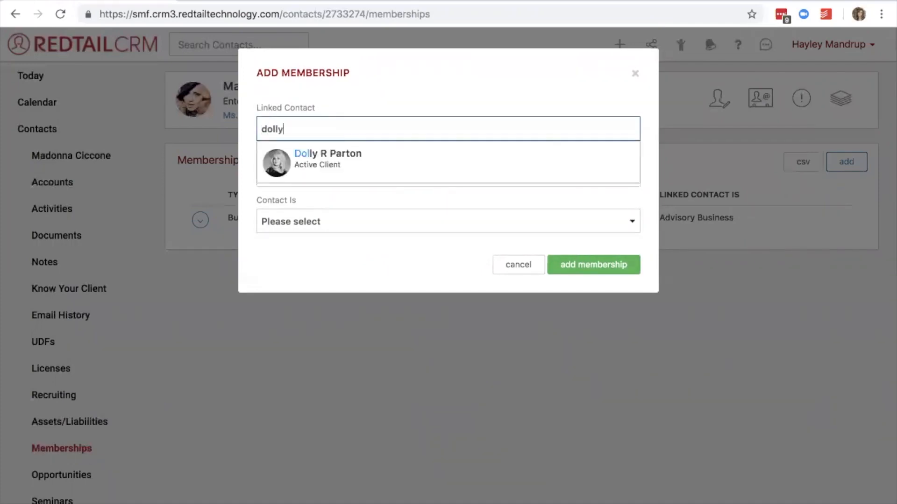
click(361, 168)
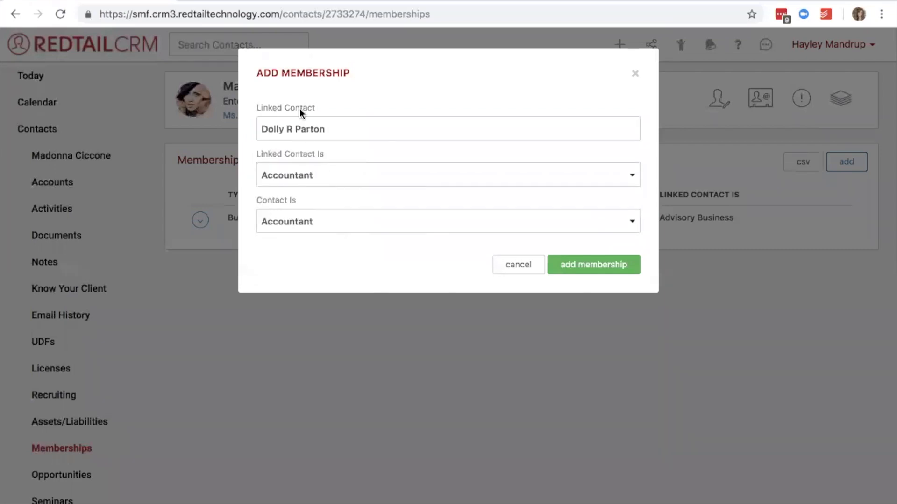
Define the linked contact as Referrer and the contact as Referral, and add the membership.
click(315, 175)
scroll(355, 366, down, 5)
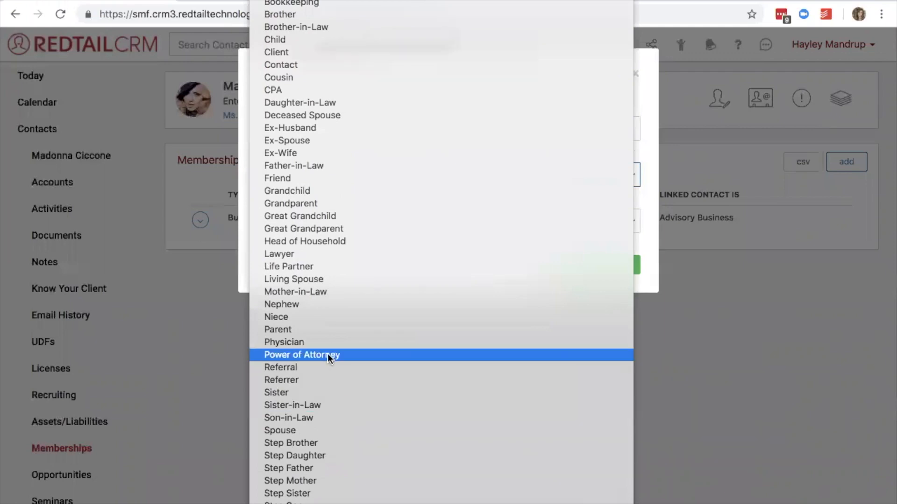
click(315, 379)
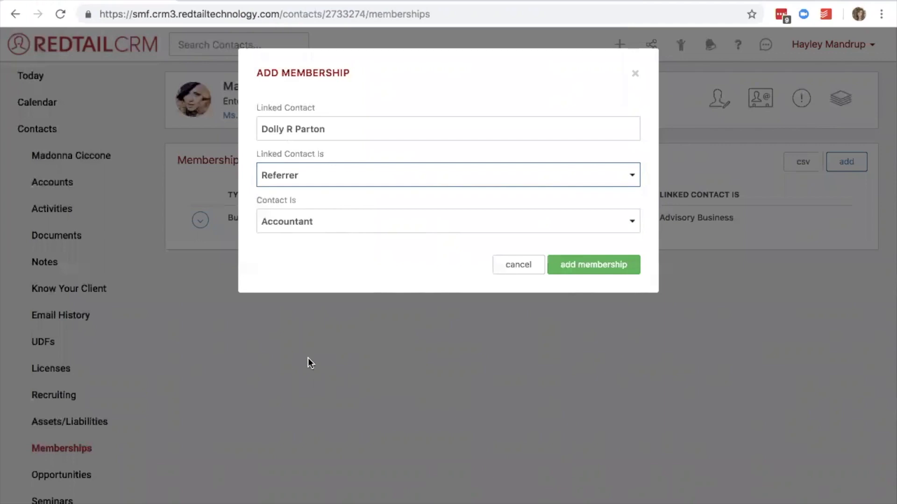
drag(304, 201, 250, 201)
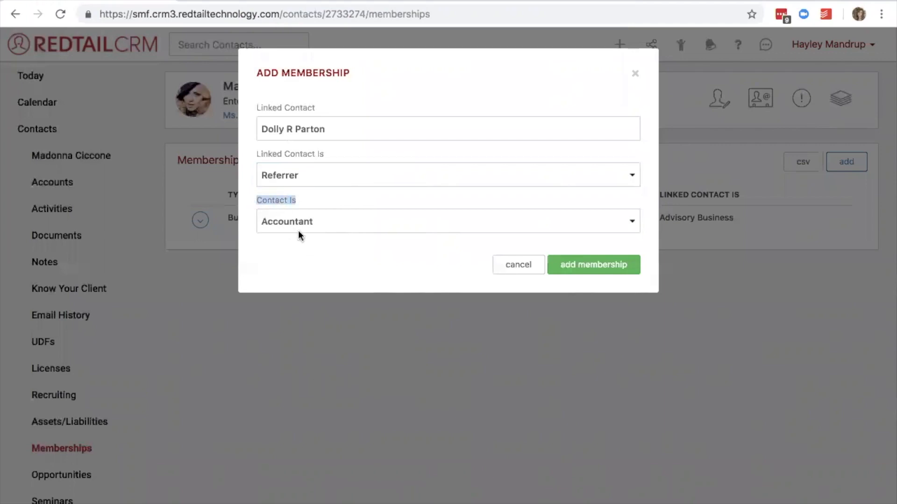
click(320, 221)
scroll(355, 339, down, 5)
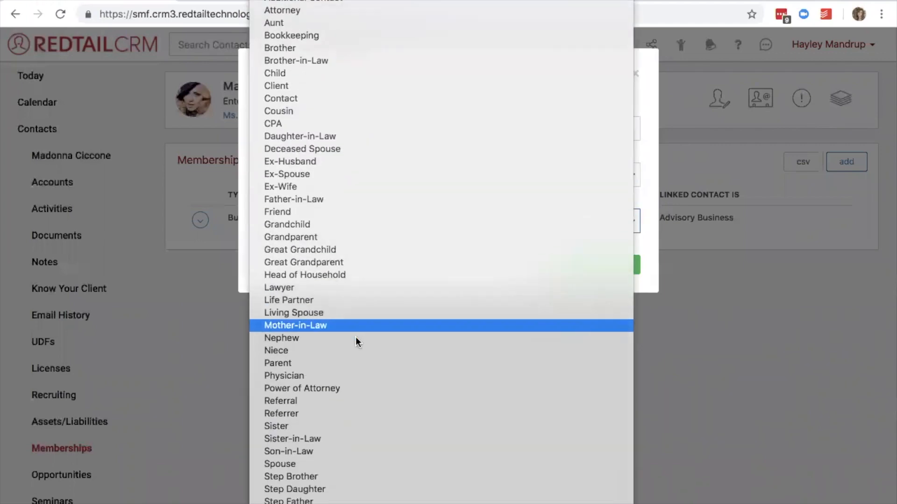
click(317, 382)
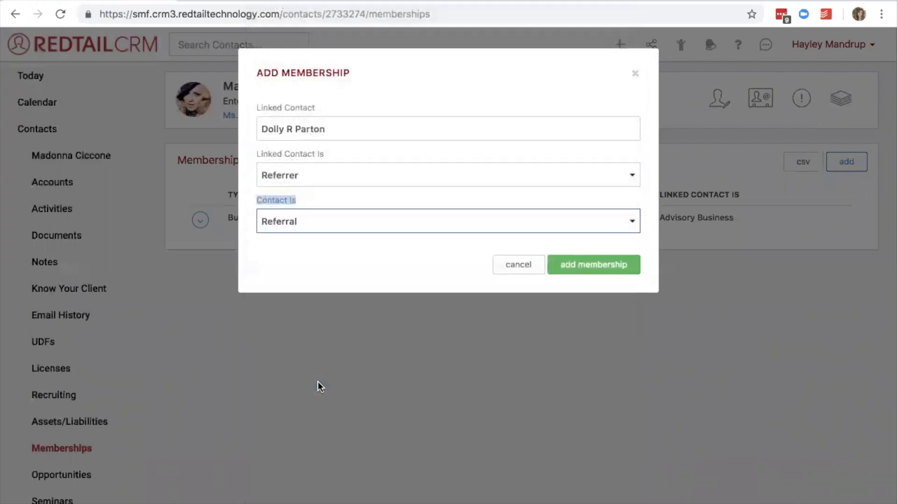
click(313, 251)
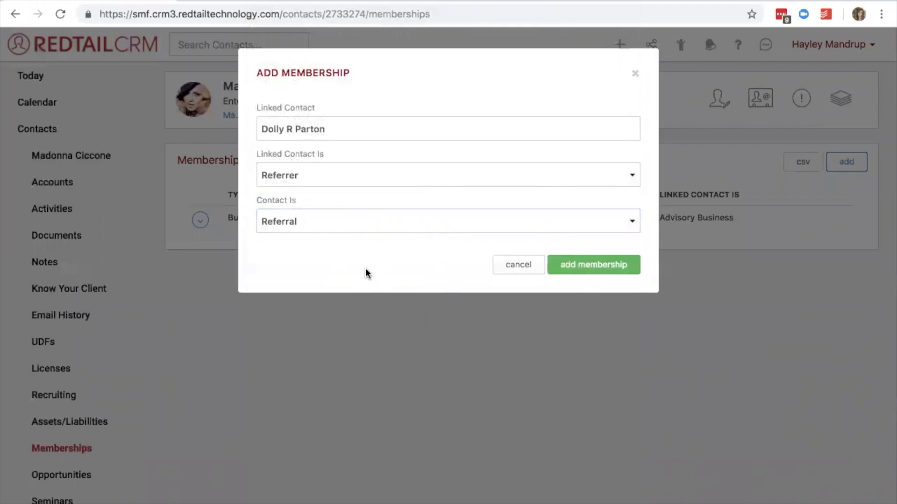
click(568, 265)
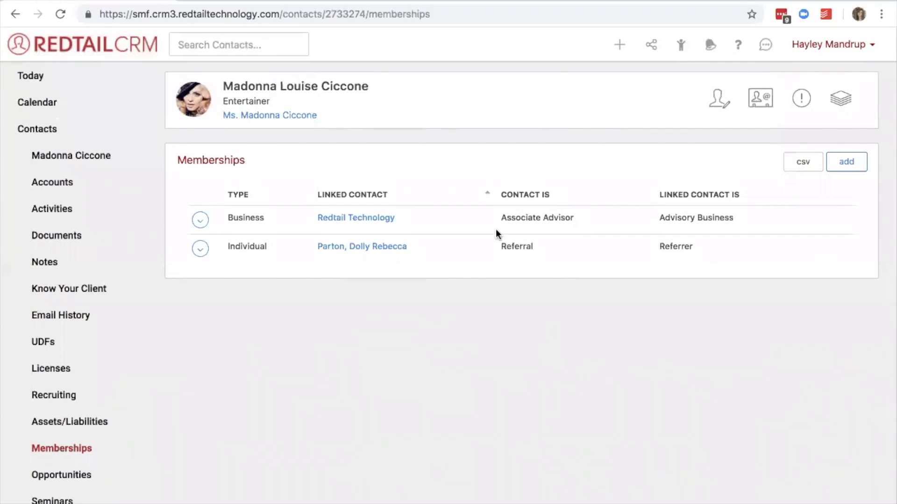
Follow the new membership to Dolly Parton's record, check her memberships, and return to Madonna's contact record.
click(362, 250)
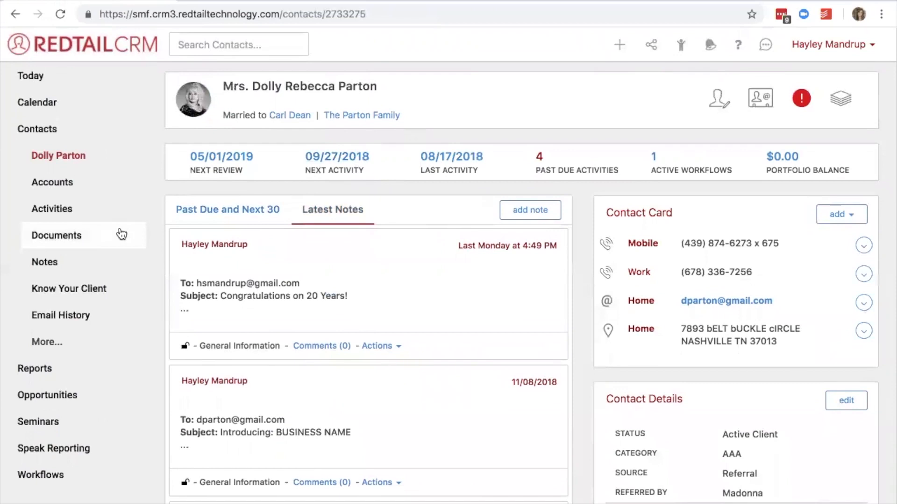
click(49, 343)
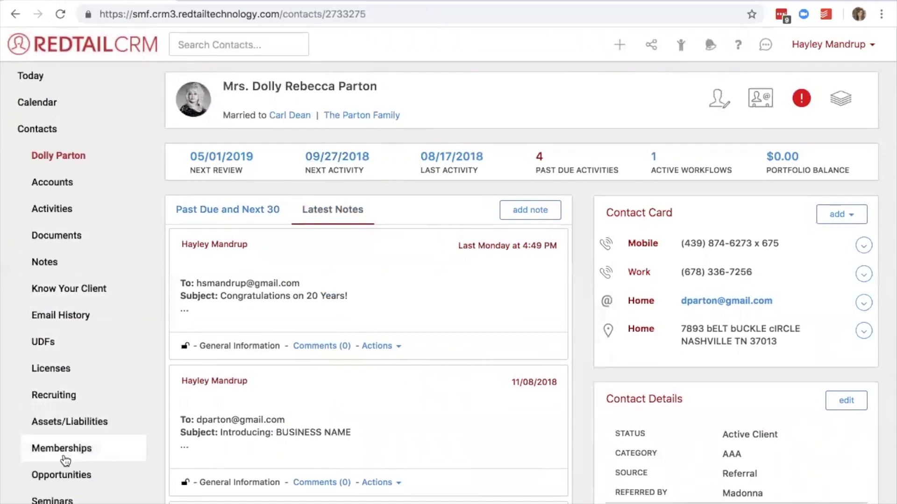
click(64, 454)
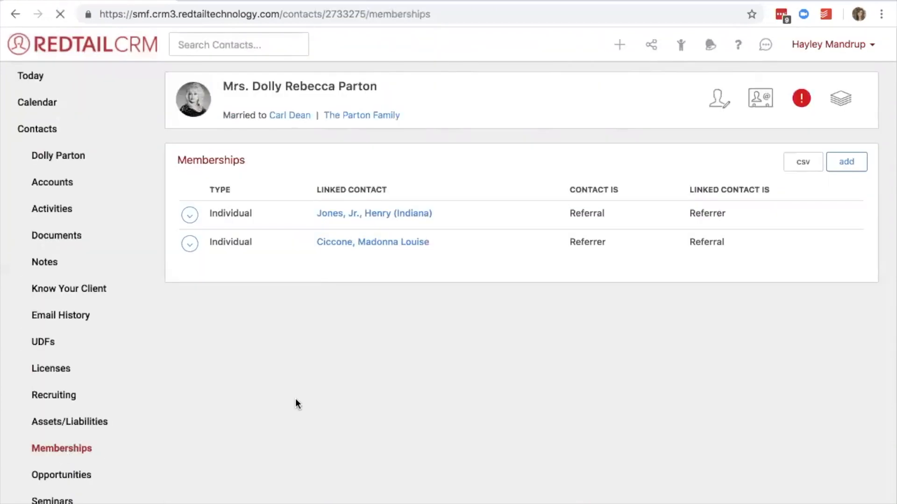
click(374, 220)
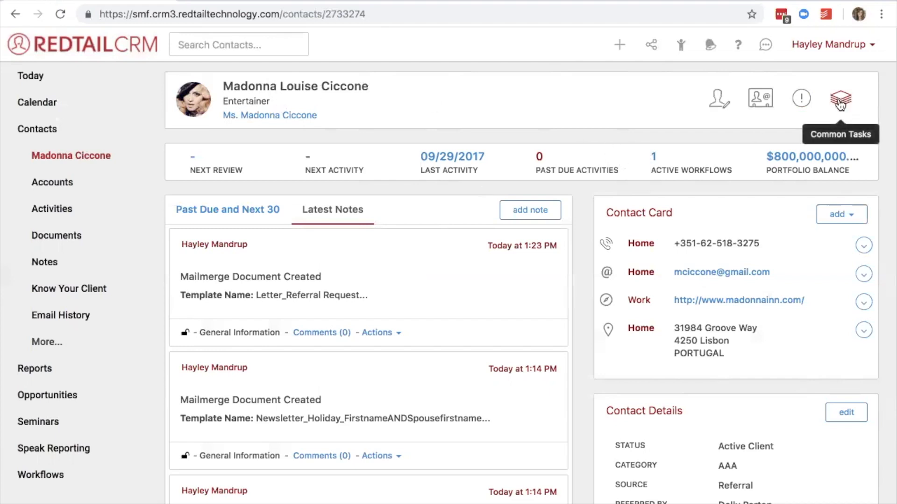
Start a mail merge from Madonna's common tasks using the Letter_Referral Request template.
click(843, 103)
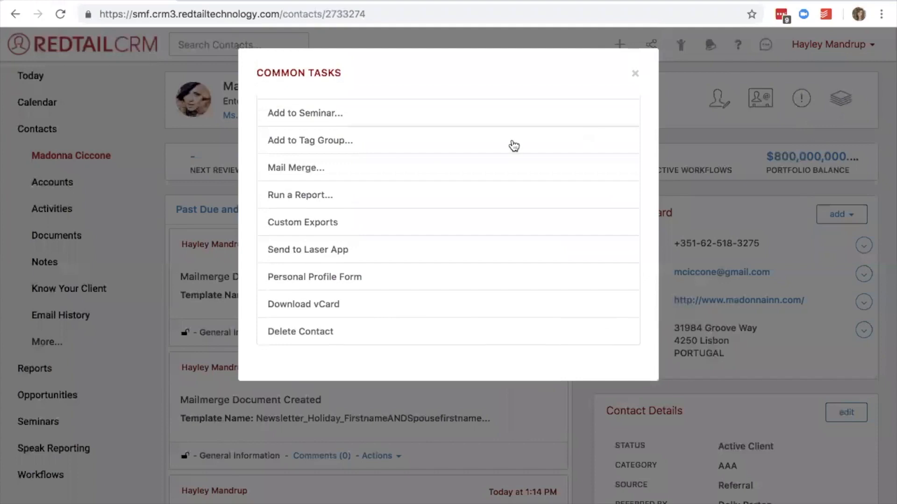
click(319, 166)
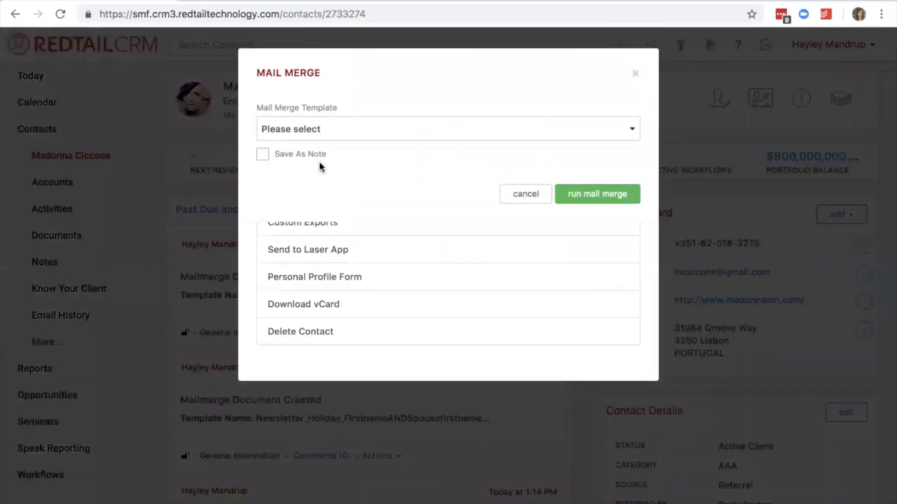
click(325, 132)
scroll(419, 369, down, 5)
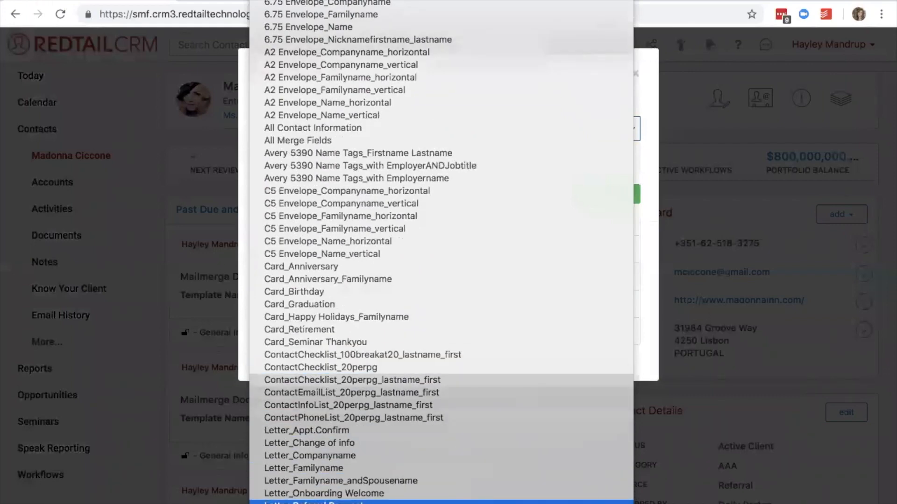
click(327, 502)
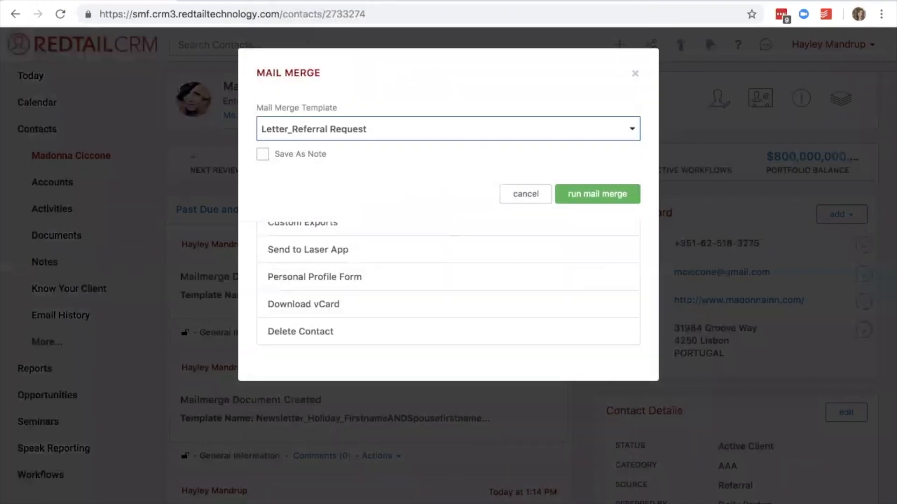
Save the mail merge as a note reading "Madonna Referral Request Sent." and run it.
click(262, 154)
click(317, 186)
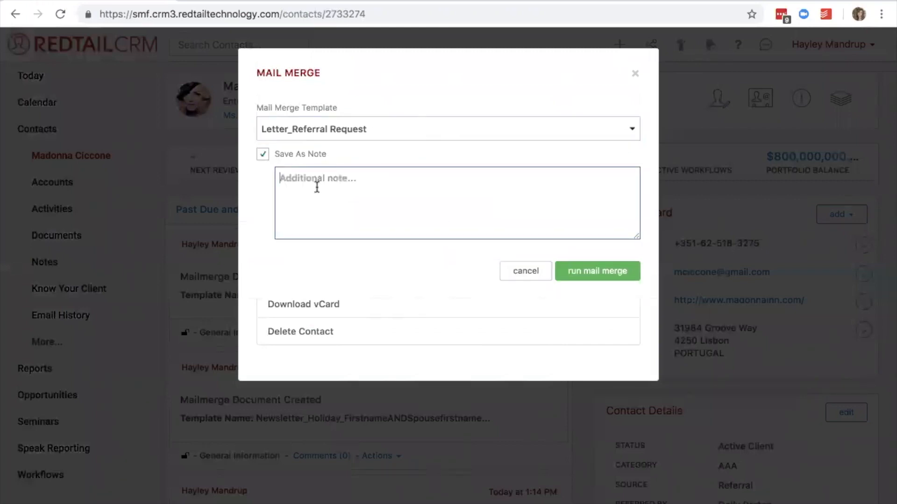
text(Ma)
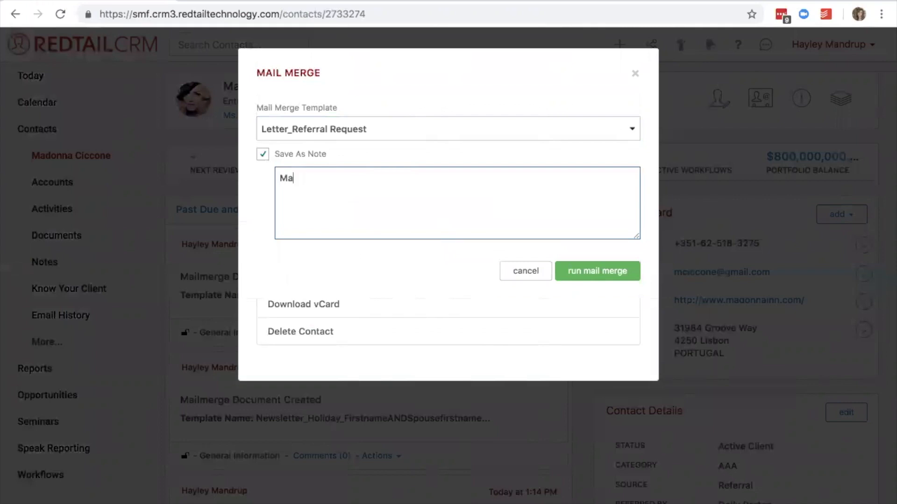
text(donna Referral )
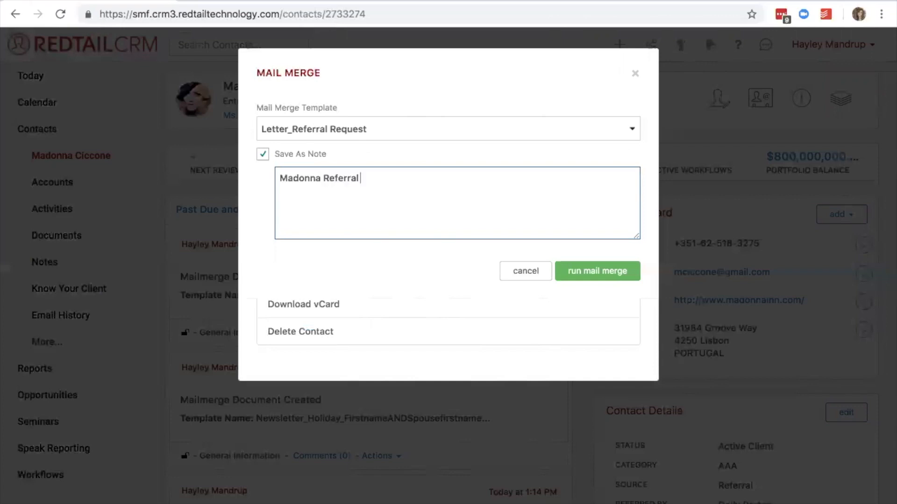
text(Request Sent.)
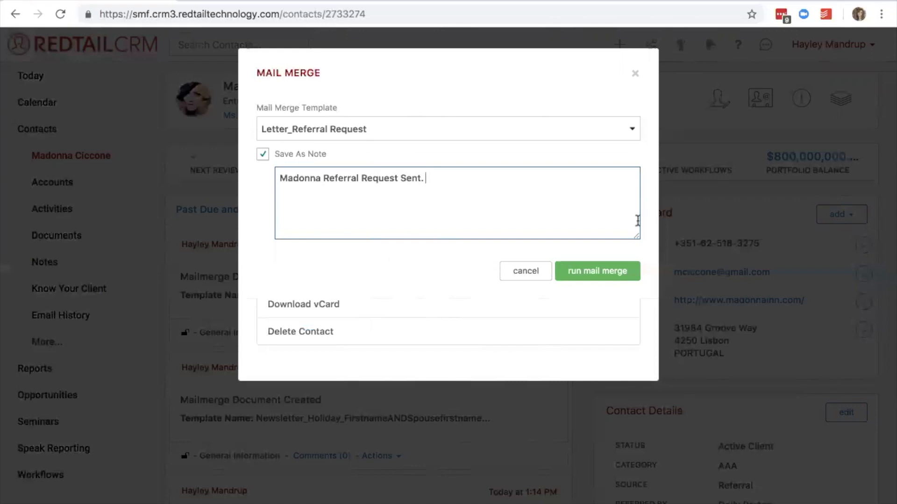
click(617, 276)
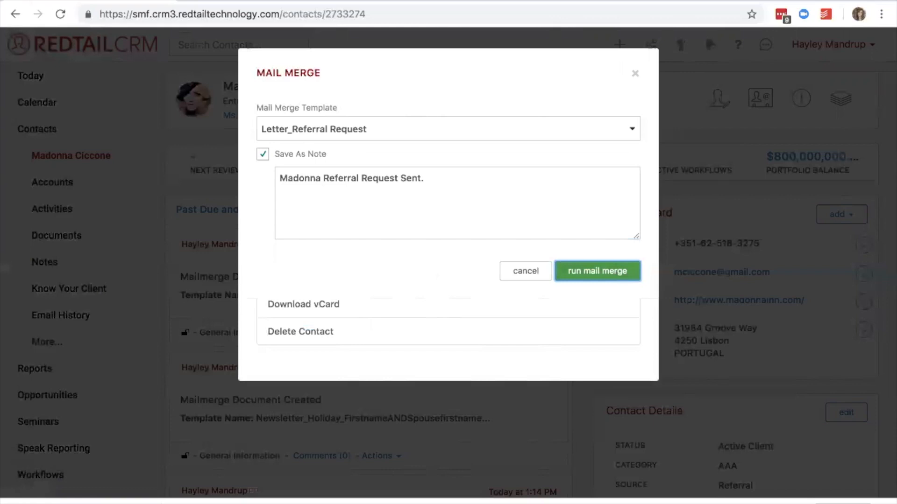
Open the downloaded referral request letter in Word and examine its merged recipient name and address block.
right_click(167, 500)
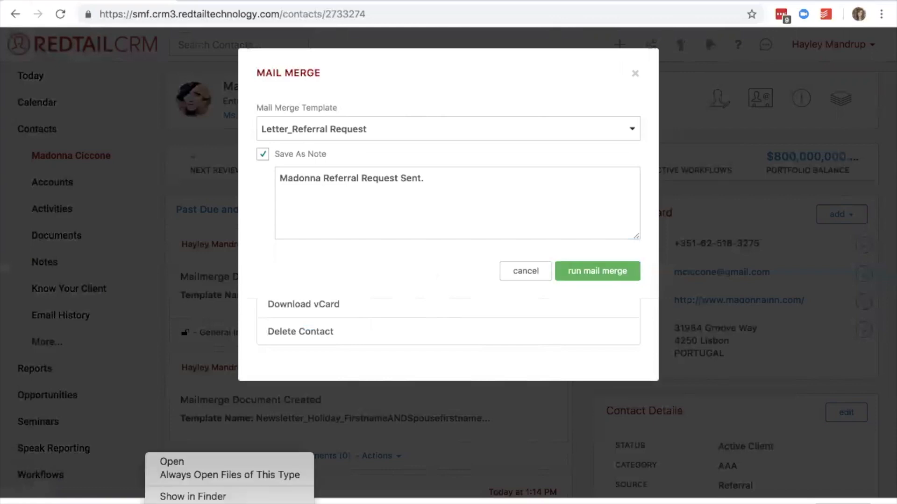
click(166, 464)
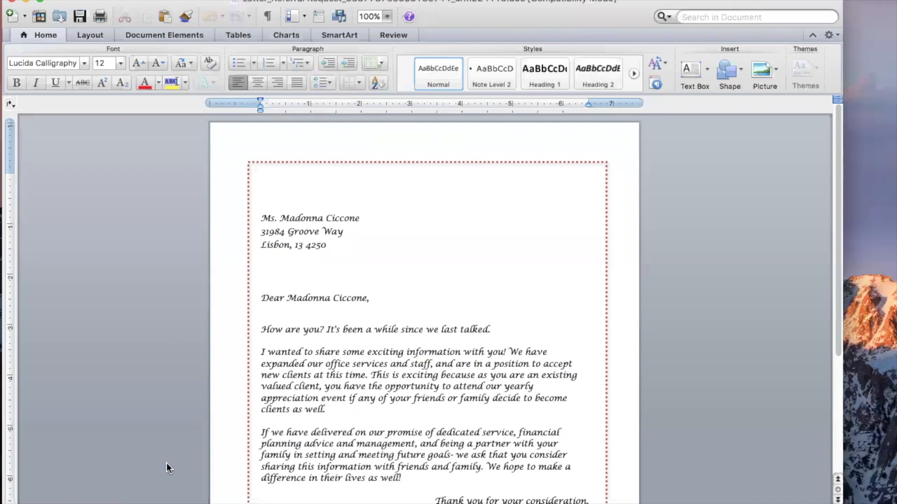
click(343, 244)
drag(332, 241, 256, 220)
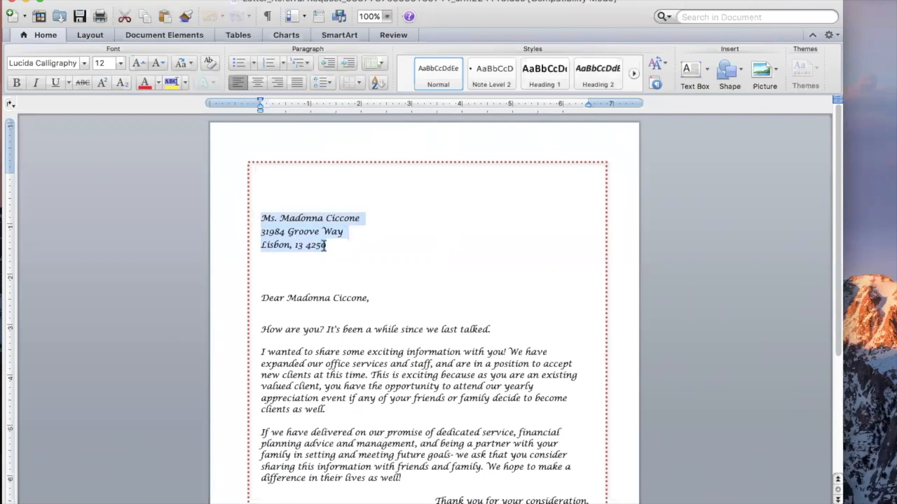
click(364, 218)
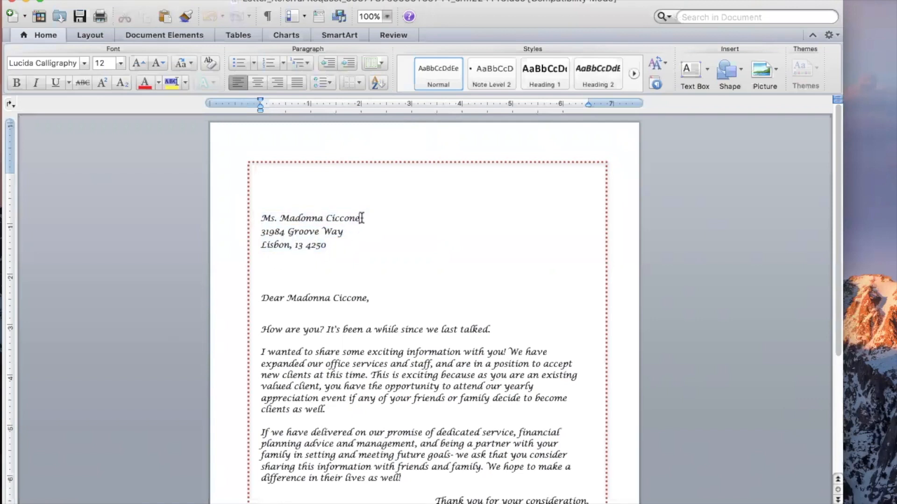
Examine the merged letter's recipient name, address block, salutation, body paragraphs and closing.
drag(363, 218, 255, 220)
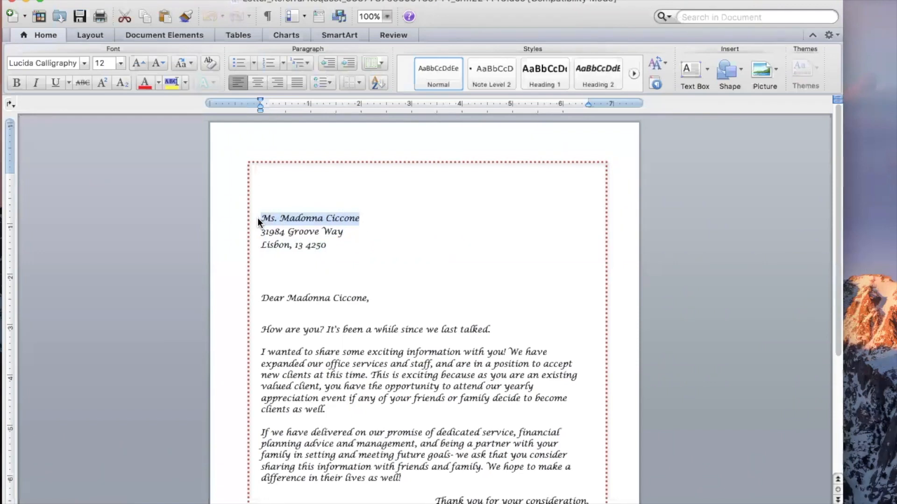
drag(327, 246, 260, 235)
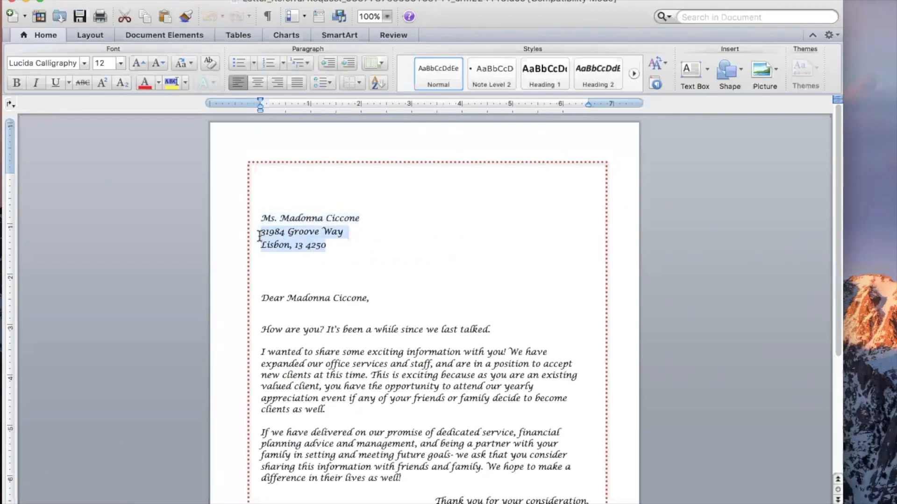
scroll(322, 276, down, 3)
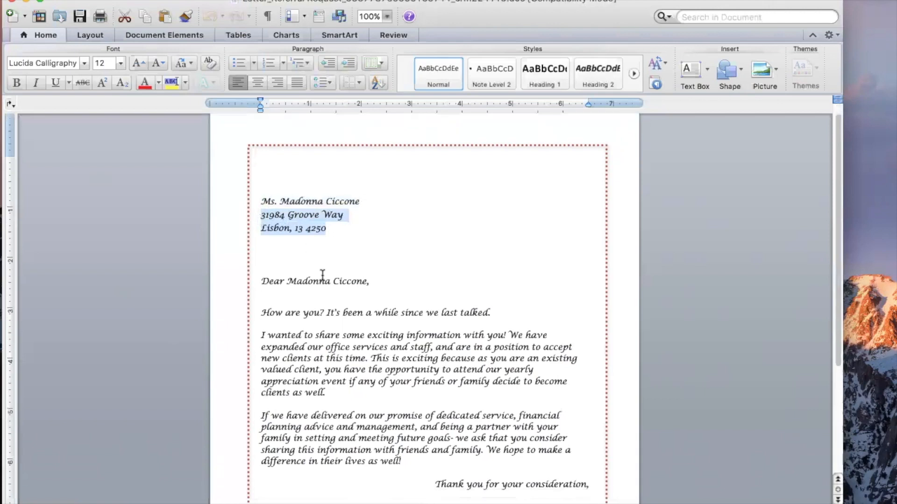
drag(287, 241, 359, 240)
click(374, 268)
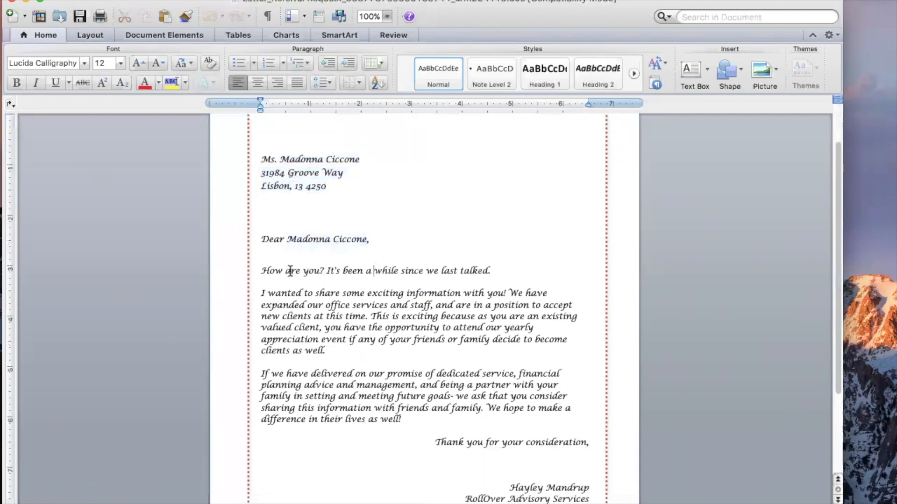
drag(267, 265, 407, 421)
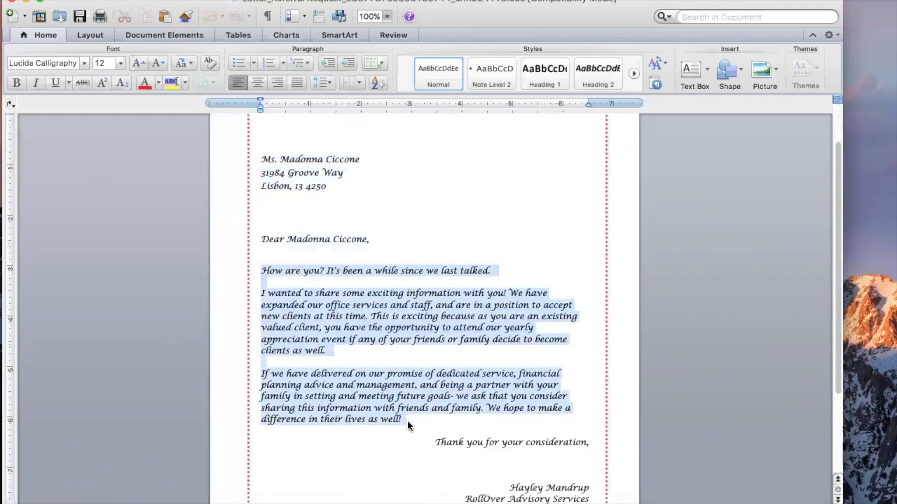
click(408, 422)
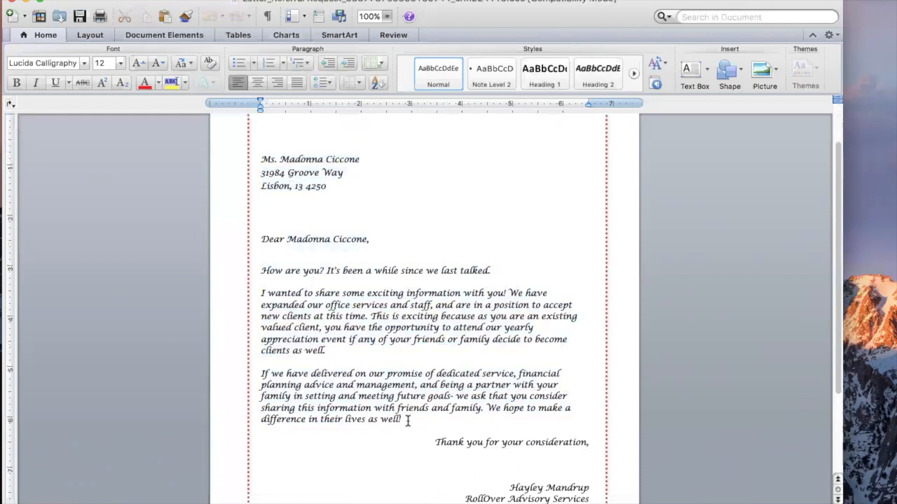
scroll(408, 420, down, 3)
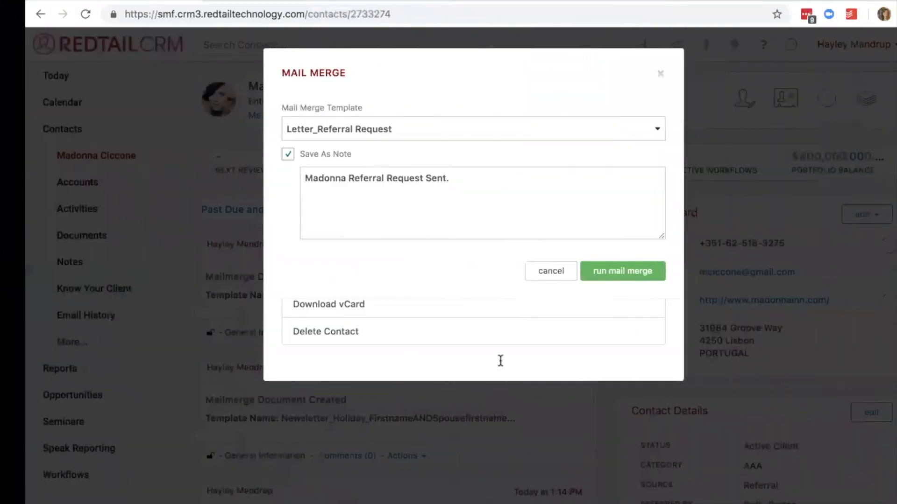
Return to Redtail CRM, dismiss the mail merge and common tasks windows, and start an email to Madonna from her contact card.
click(524, 269)
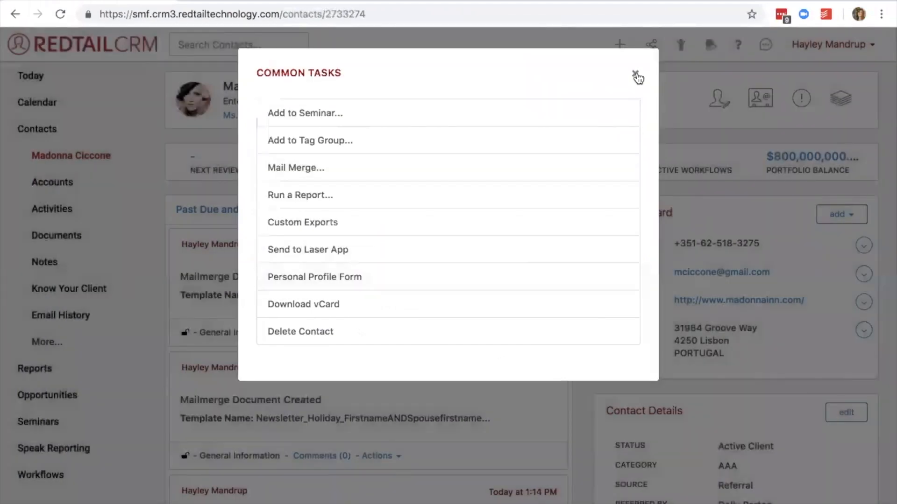
click(635, 75)
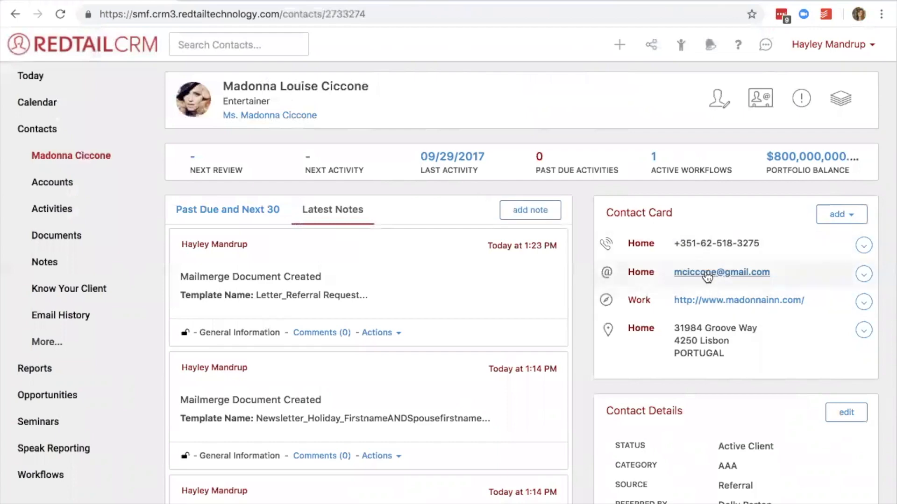
click(707, 278)
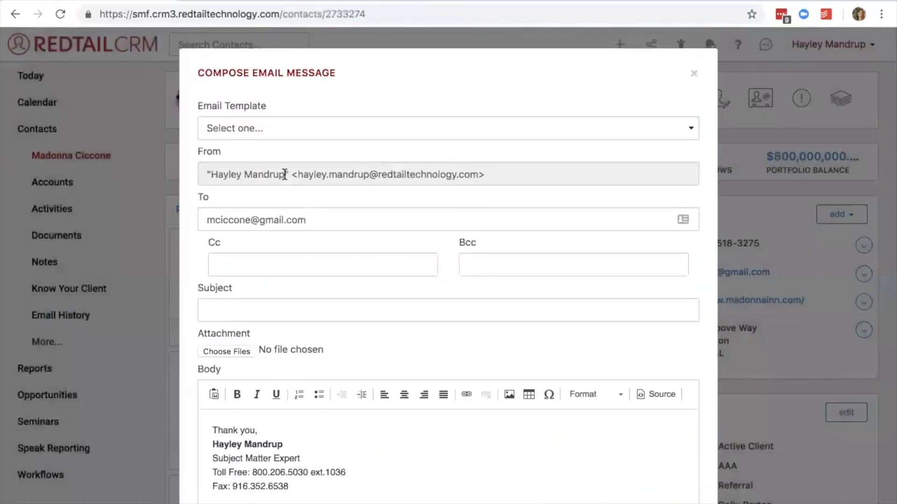
Apply the Client - Referral Request email template to the message.
click(274, 127)
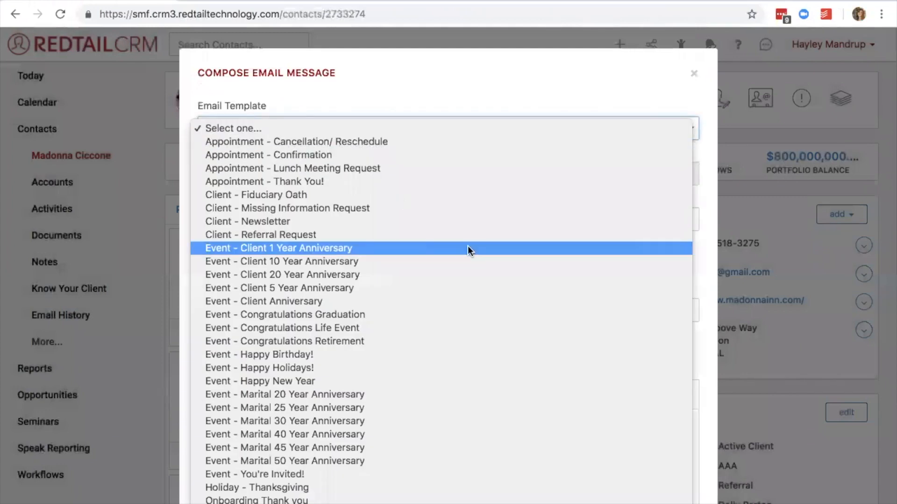
scroll(467, 251, down, 3)
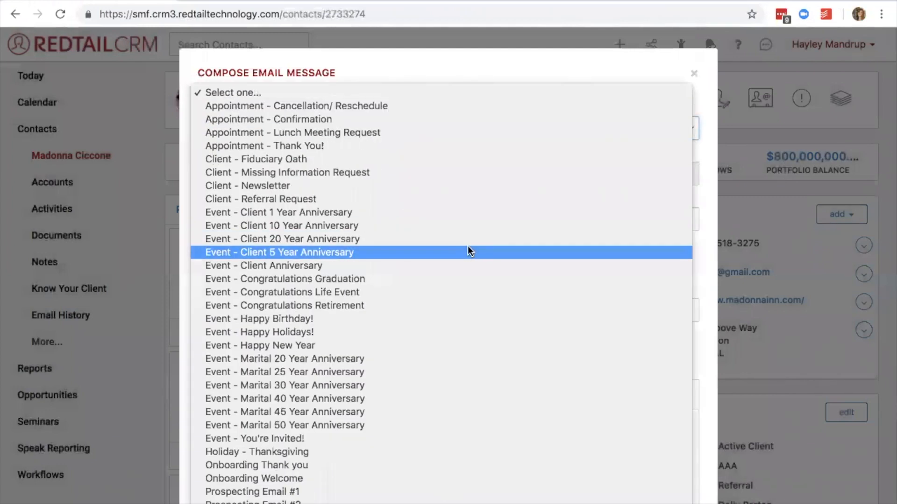
click(366, 199)
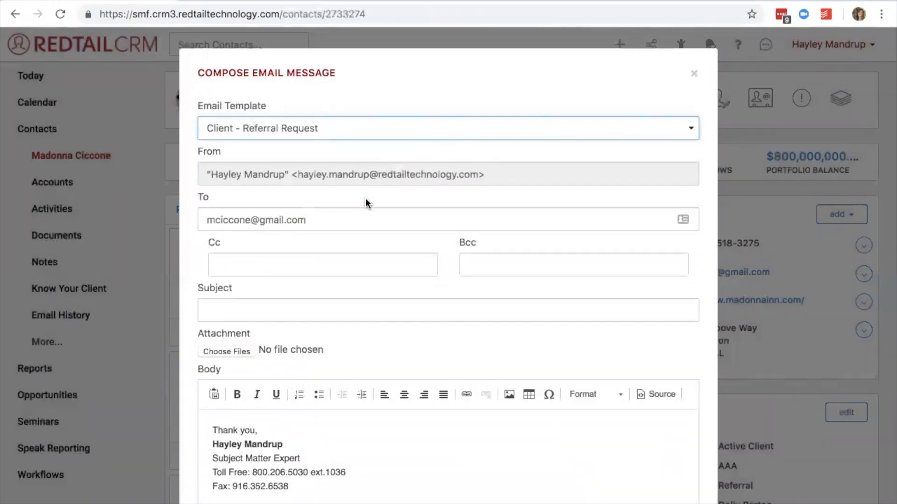
Review the template's subject, first-name merge field, body text and save-as-note option, and close the email without sending it.
drag(296, 311, 191, 312)
scroll(341, 351, down, 3)
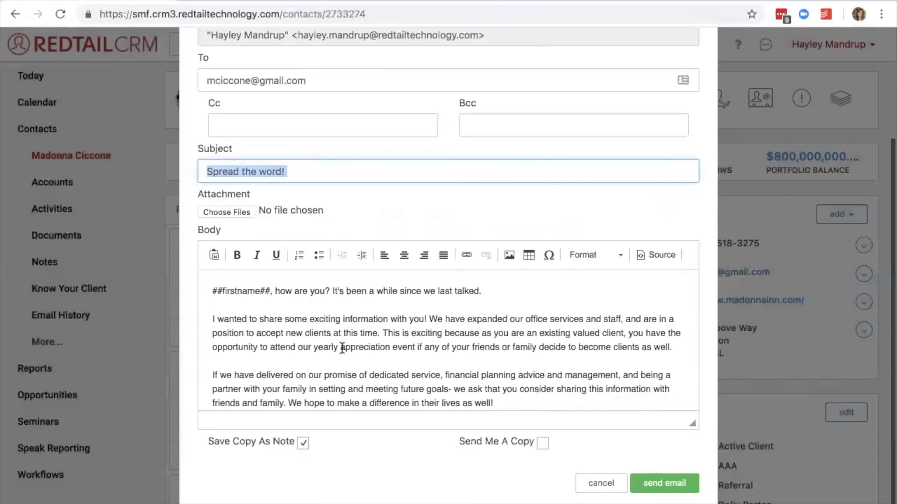
click(211, 289)
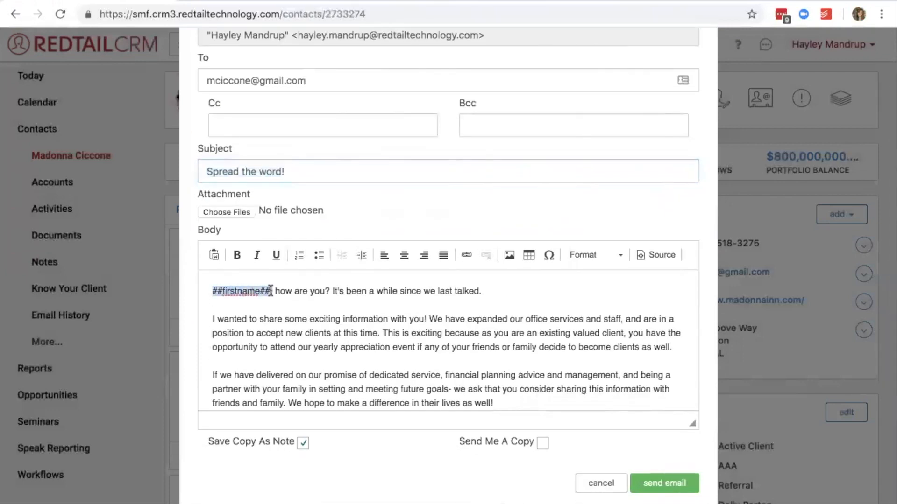
scroll(398, 311, down, 3)
scroll(398, 312, down, 8)
scroll(398, 312, up, 10)
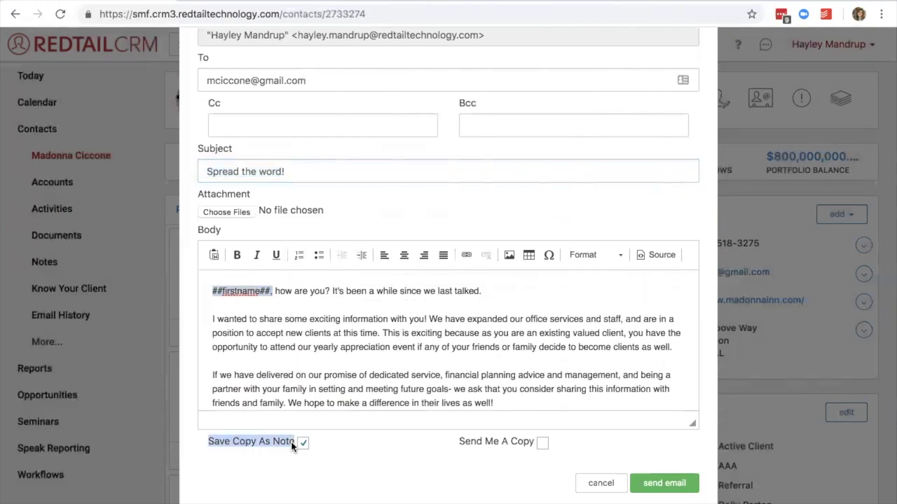
scroll(366, 305, up, 3)
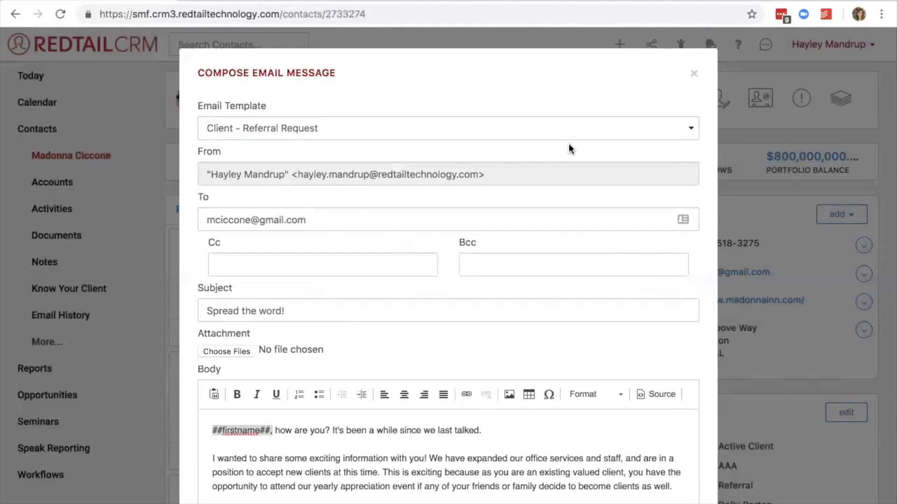
click(694, 74)
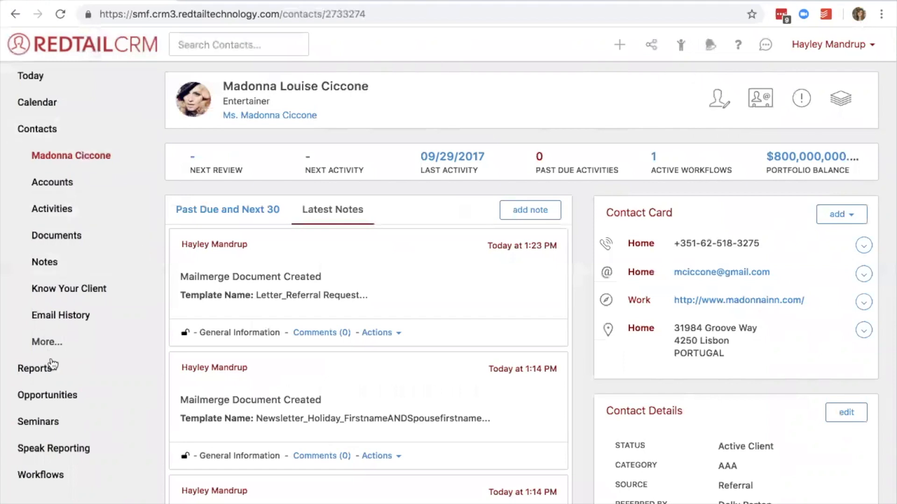
Open the Contacts By Referred By report from the contact reports.
click(53, 370)
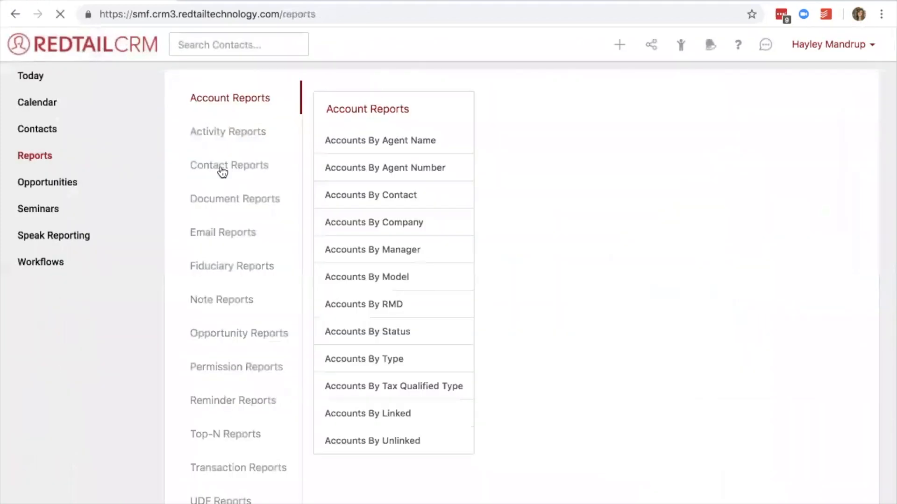
click(222, 170)
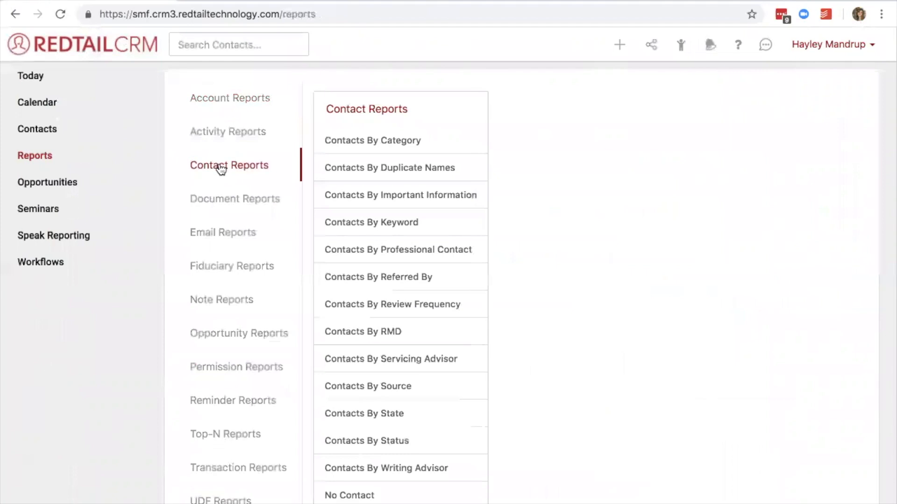
click(338, 279)
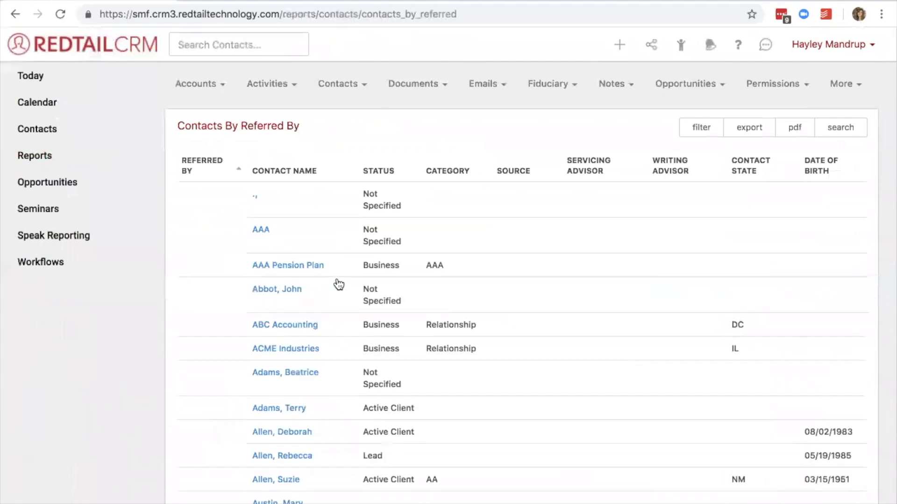
Look through the report's Referred By column for referrers and the contacts each one referred.
scroll(561, 264, down, 10)
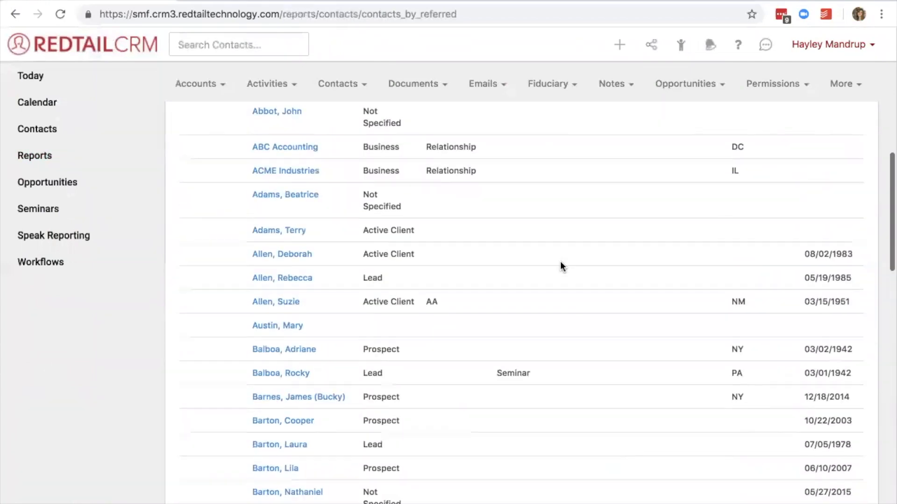
scroll(559, 263, down, 5)
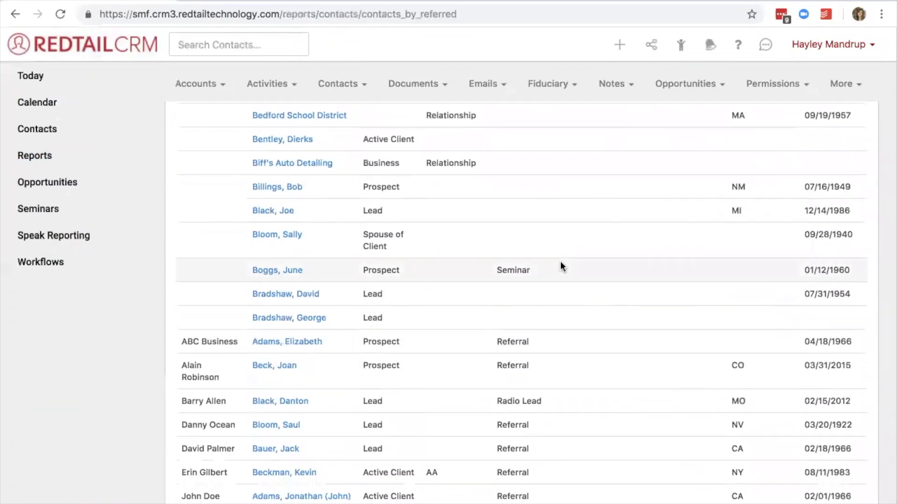
scroll(416, 279, down, 3)
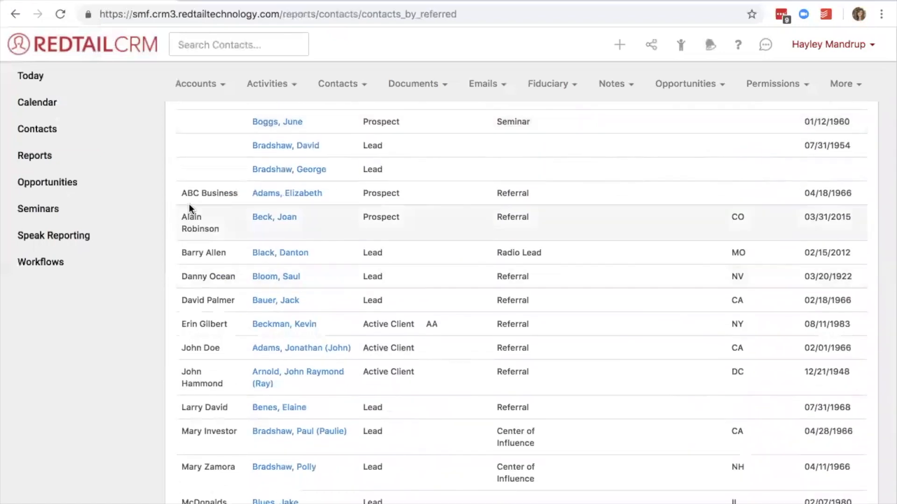
drag(180, 196, 242, 197)
click(232, 195)
scroll(206, 275, down, 5)
scroll(211, 280, down, 1)
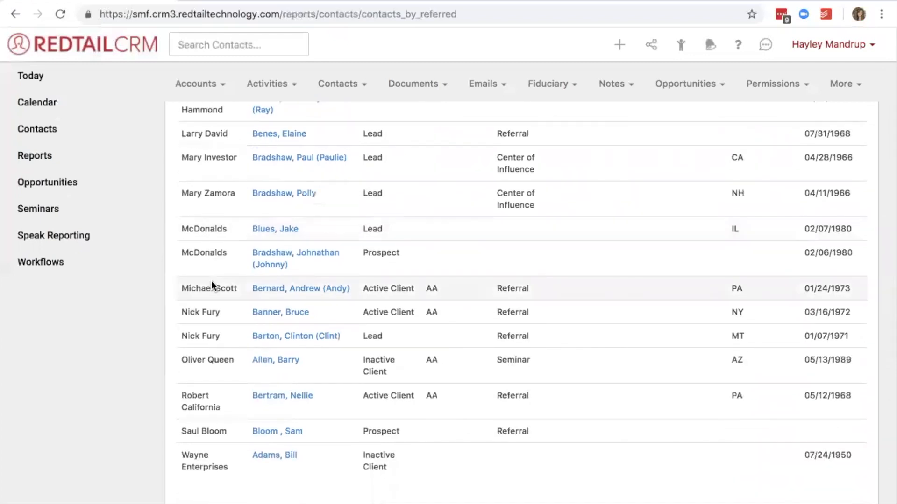
drag(181, 312, 224, 314)
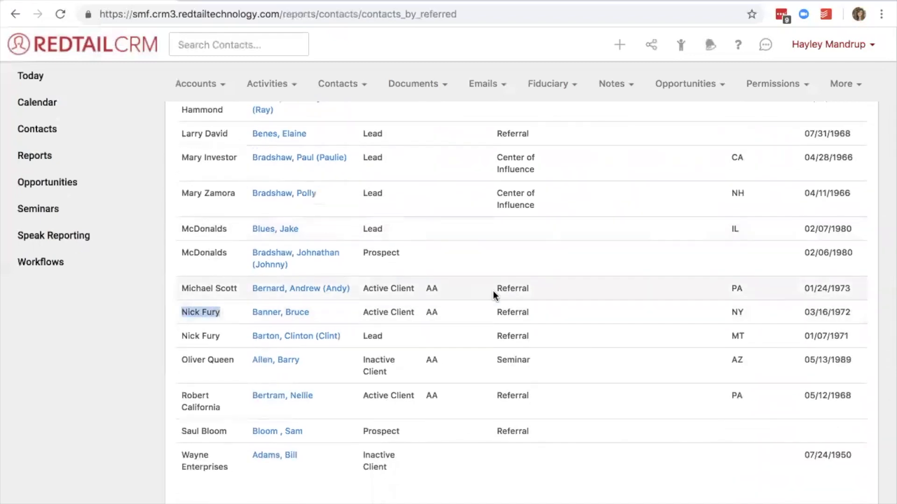
Filter the report to contacts referred by Nick Fury and recheck the applied filter option.
scroll(492, 291, up, 15)
click(700, 129)
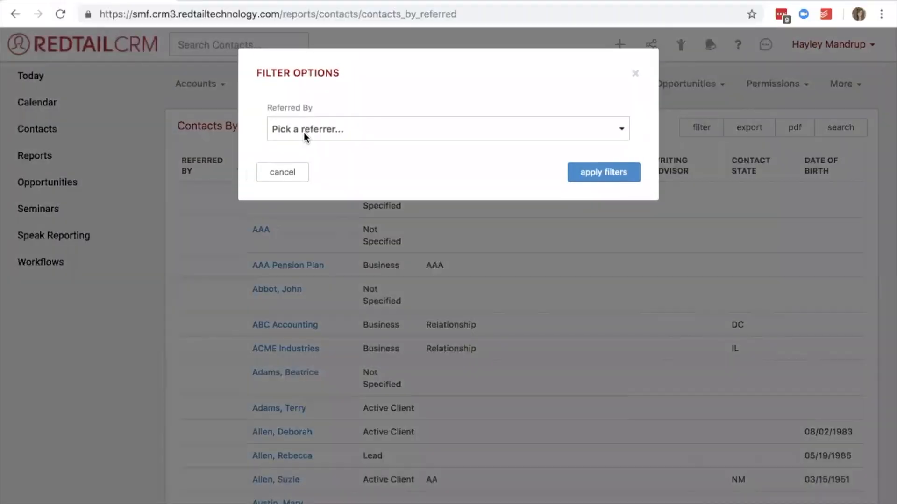
click(305, 132)
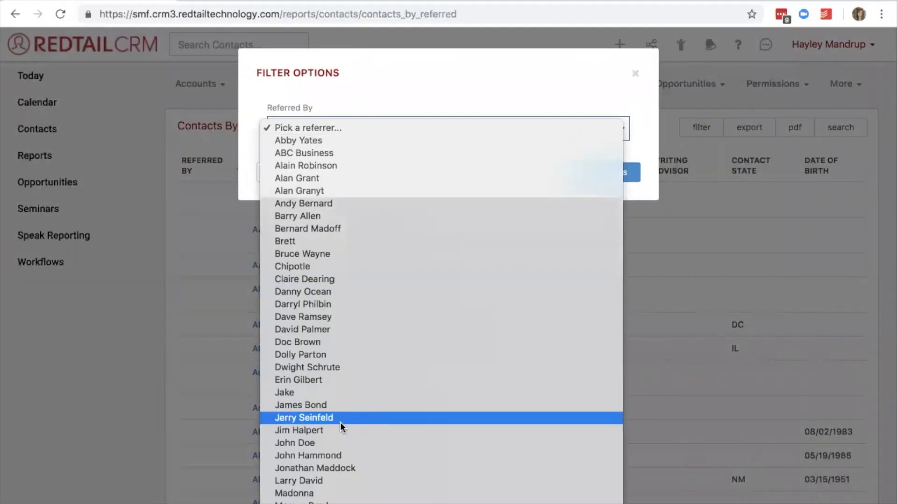
scroll(340, 423, down, 5)
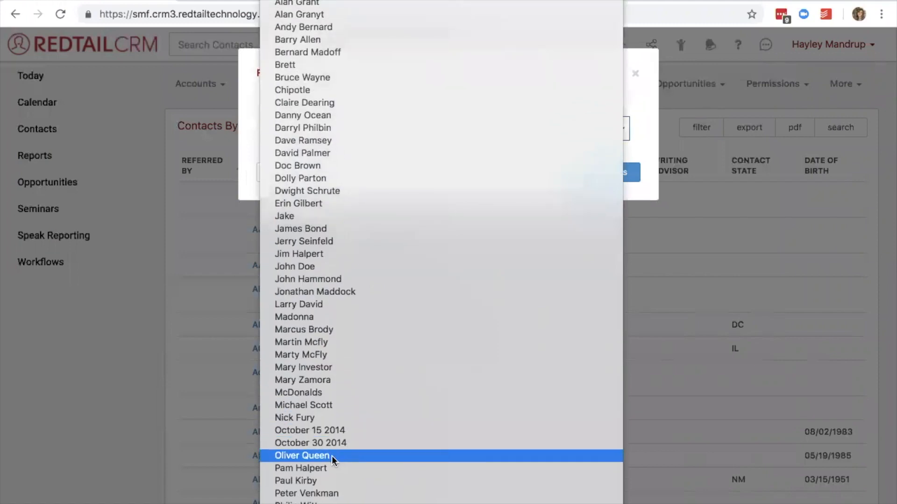
click(324, 415)
click(599, 172)
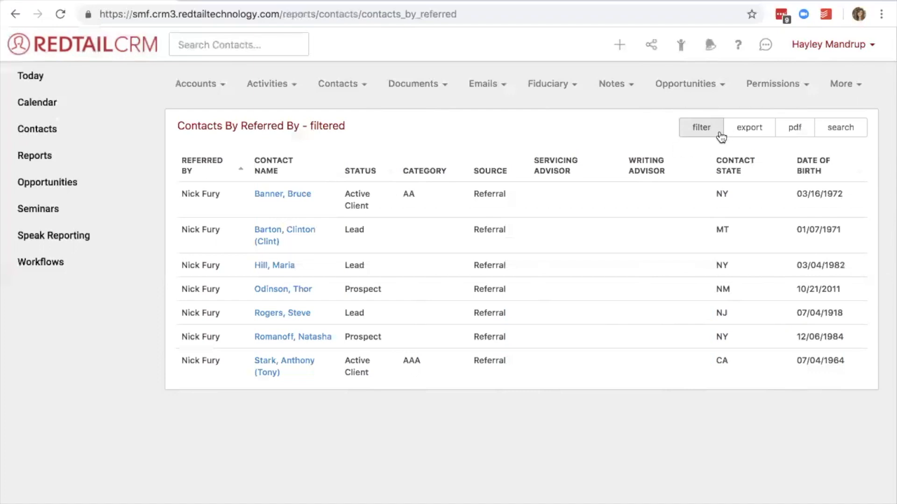
click(696, 134)
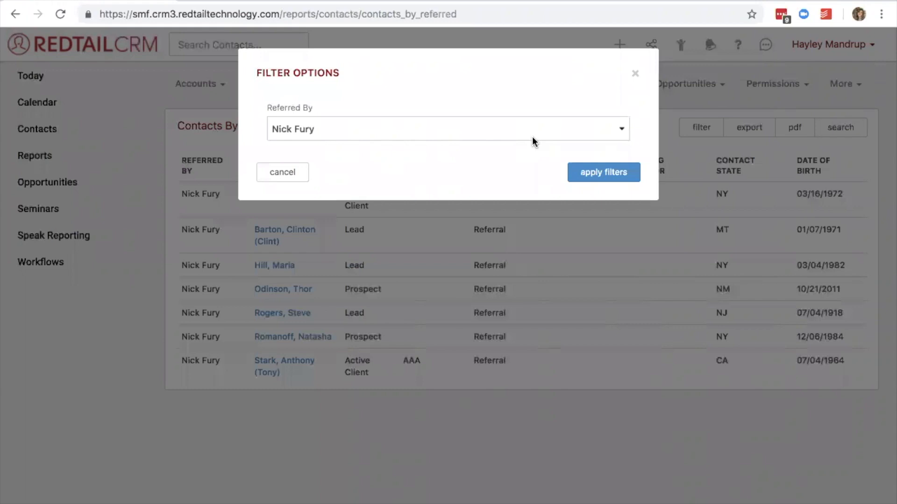
click(636, 74)
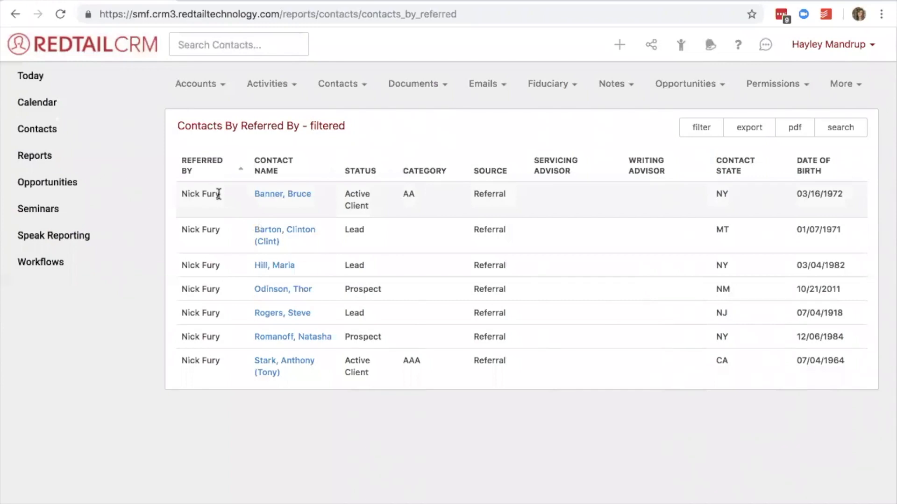
Generate a PDF of the filtered Contacts By Referred By report and open the downloaded file.
click(802, 134)
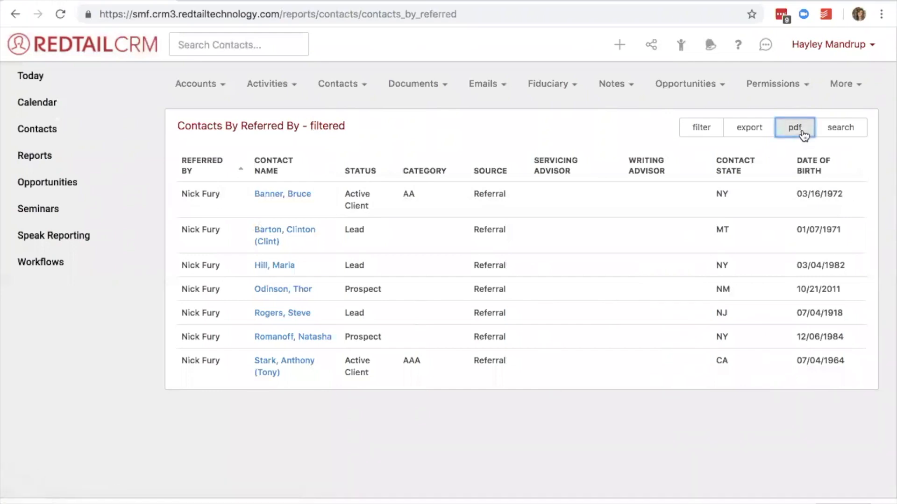
click(161, 495)
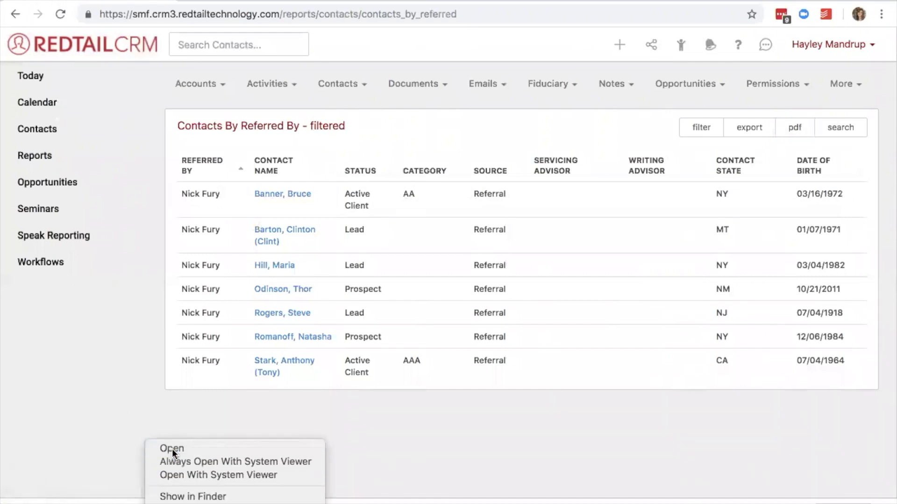
click(172, 449)
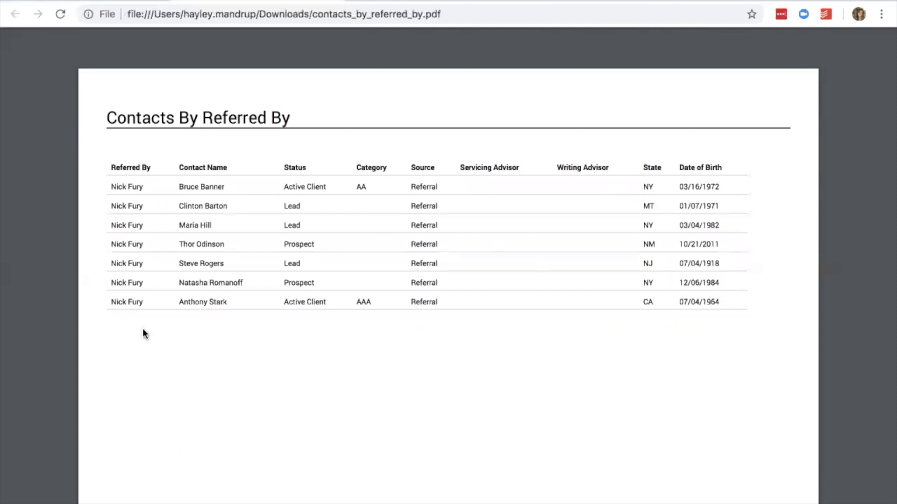
Return to the Contacts By Referred By report and clear the referrer filter so contacts from all referrers are included.
click(139, 1)
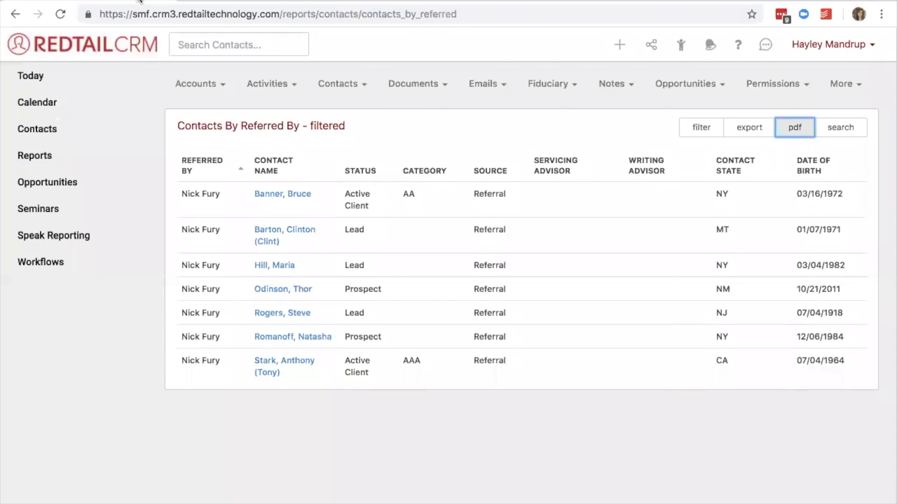
click(700, 128)
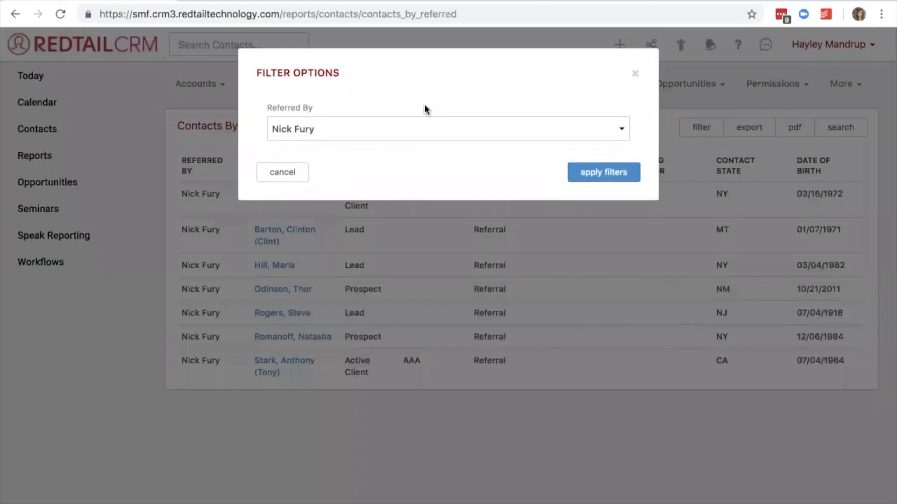
click(392, 127)
scroll(391, 127, up, 5)
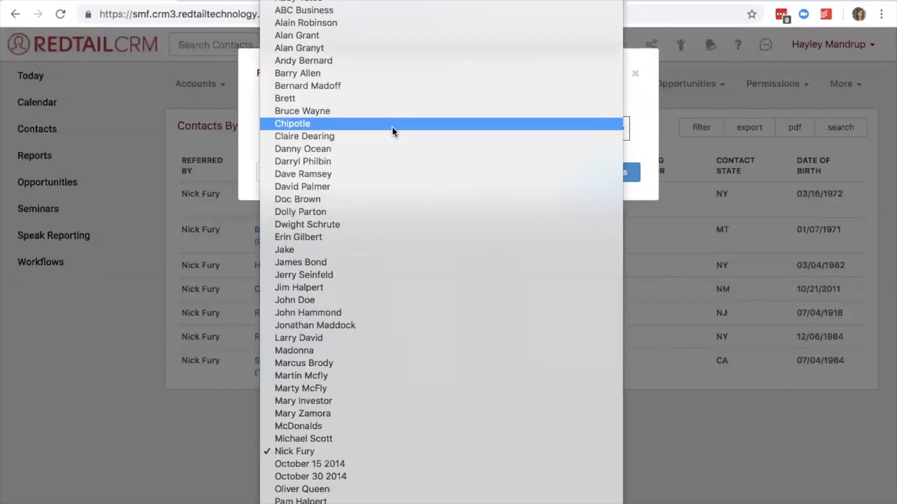
click(322, 0)
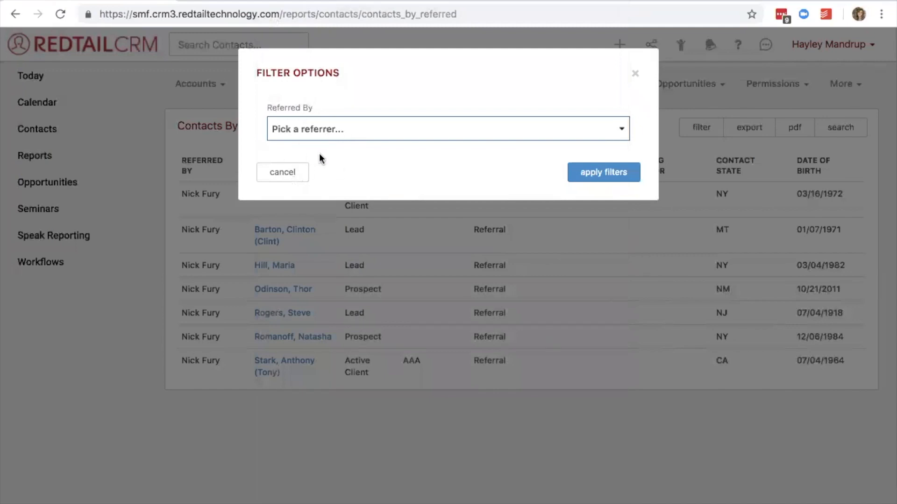
click(598, 174)
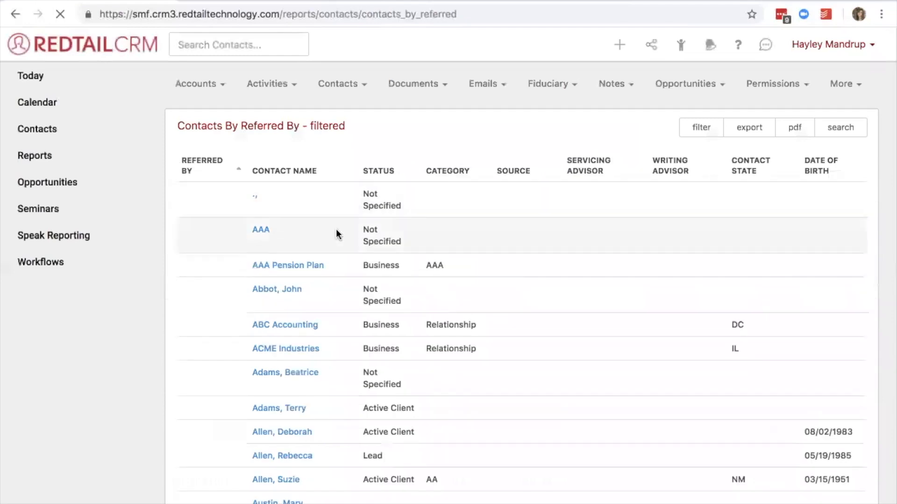
Sort the unfiltered report by Referred By in descending order.
scroll(182, 286, down, 3)
scroll(196, 224, up, 2)
click(216, 140)
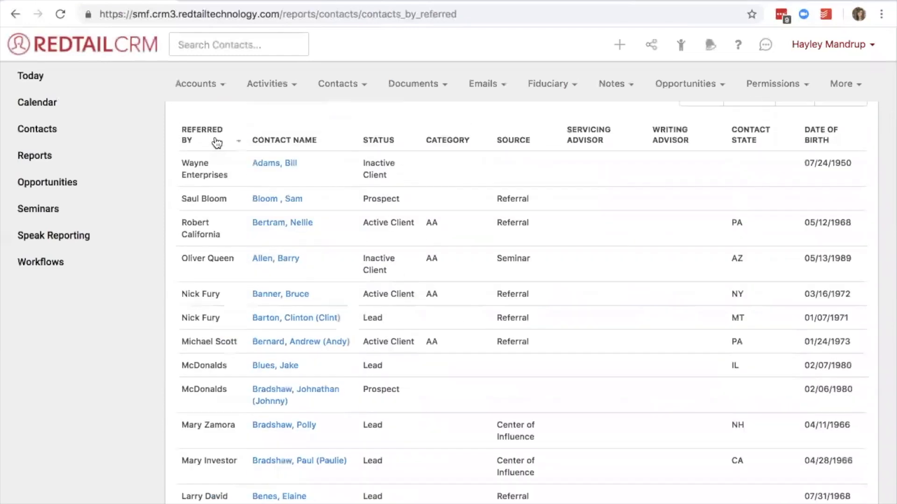
scroll(680, 247, up, 1)
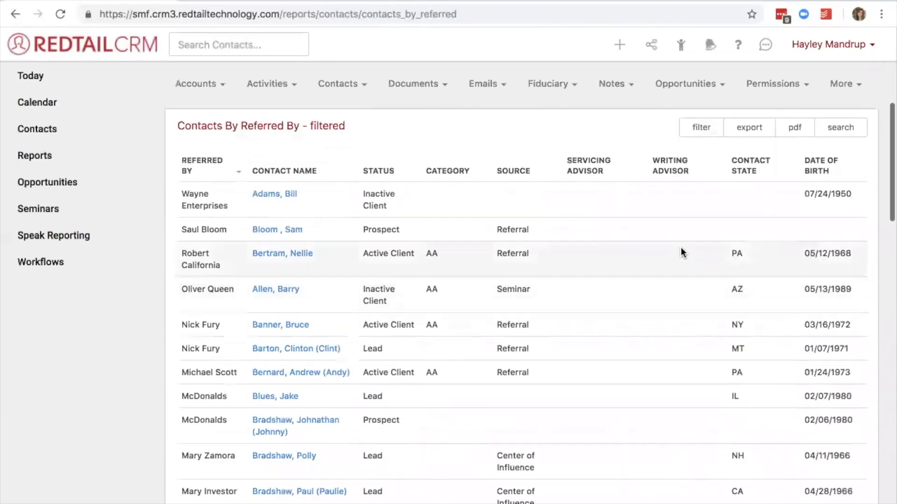
Export the Contacts By Referred By report and open the downloaded spreadsheet in Excel.
click(749, 131)
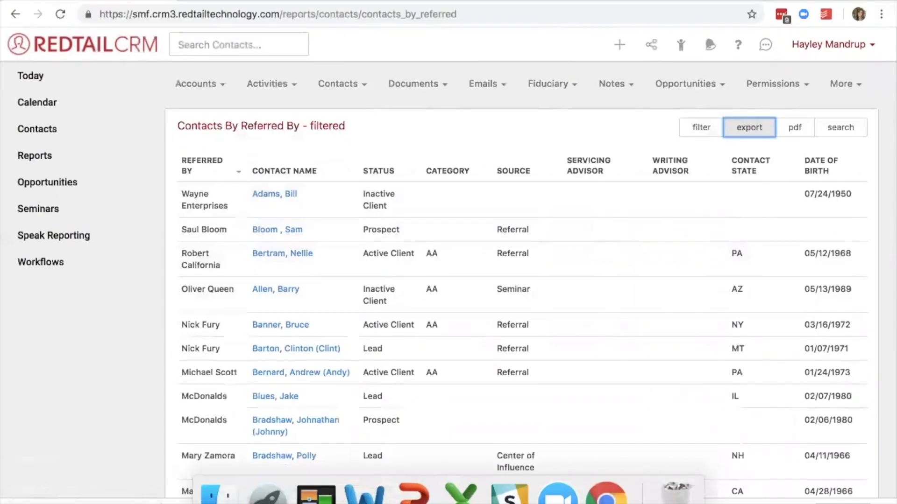
click(151, 502)
click(181, 462)
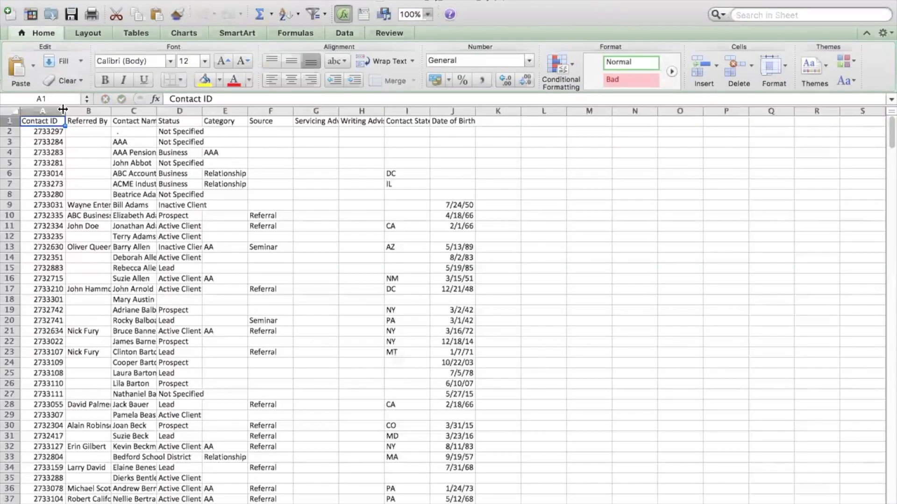
Widen the Referred By, Contact Name, Status and Category columns so their entries are fully readable.
drag(112, 112, 353, 113)
click(399, 117)
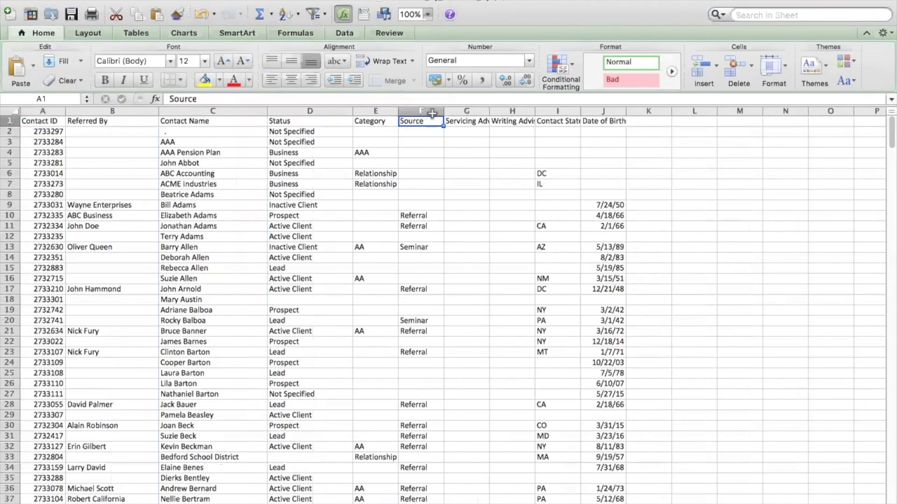
drag(400, 112, 456, 112)
Sort the spreadsheet by the Referred By column in ascending order, expanding the selection to the neighbouring columns.
click(102, 112)
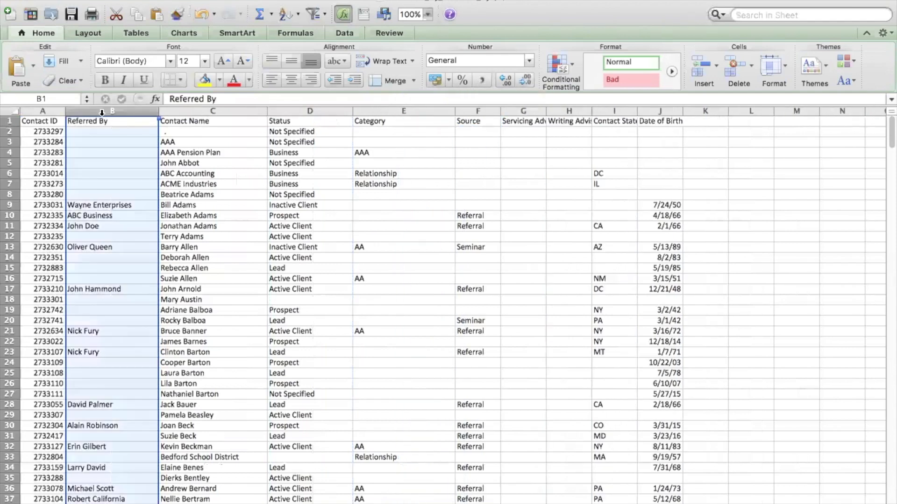
click(341, 33)
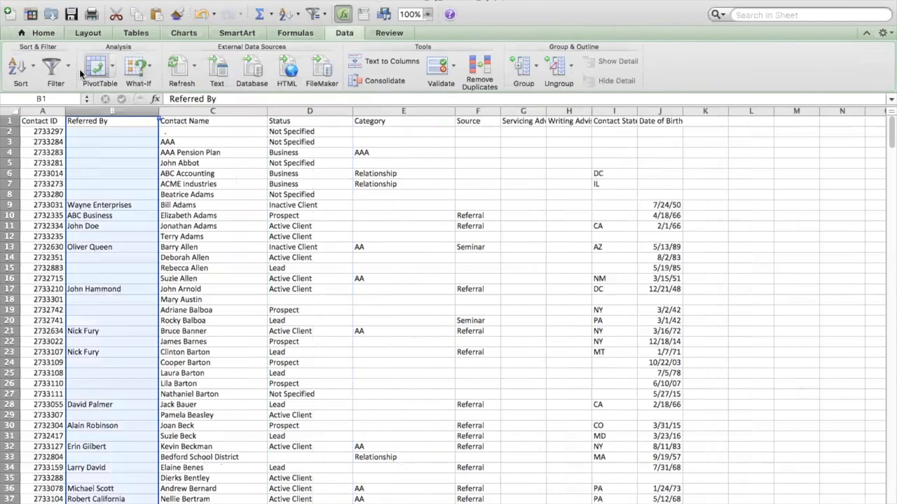
click(17, 68)
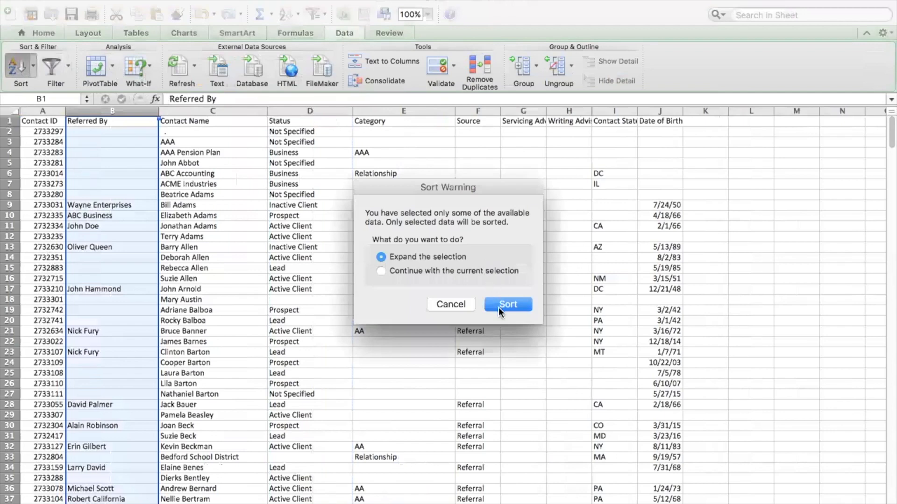
click(498, 305)
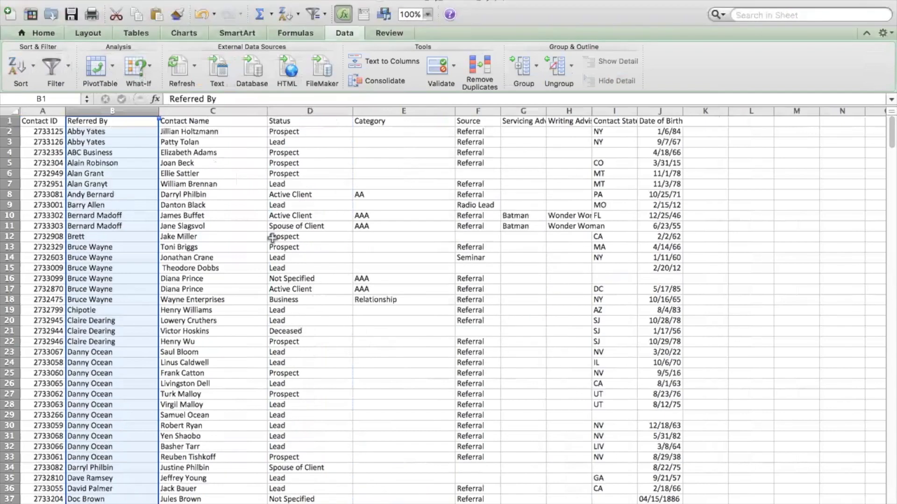
Look through the sorted spreadsheet to compare referrers with their referred contacts, statuses and sources.
scroll(272, 237, down, 10)
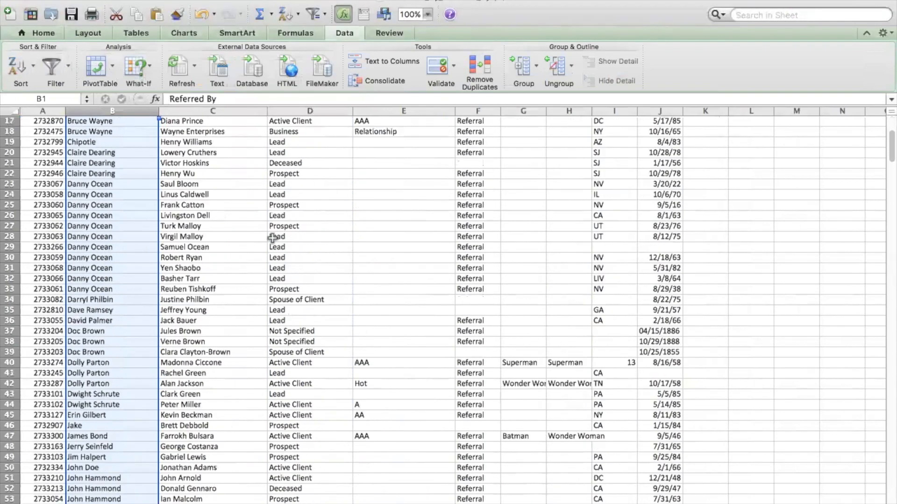
scroll(272, 238, down, 2)
scroll(271, 237, up, 7)
scroll(272, 237, right, 1)
scroll(272, 238, up, 2)
scroll(272, 237, left, 1)
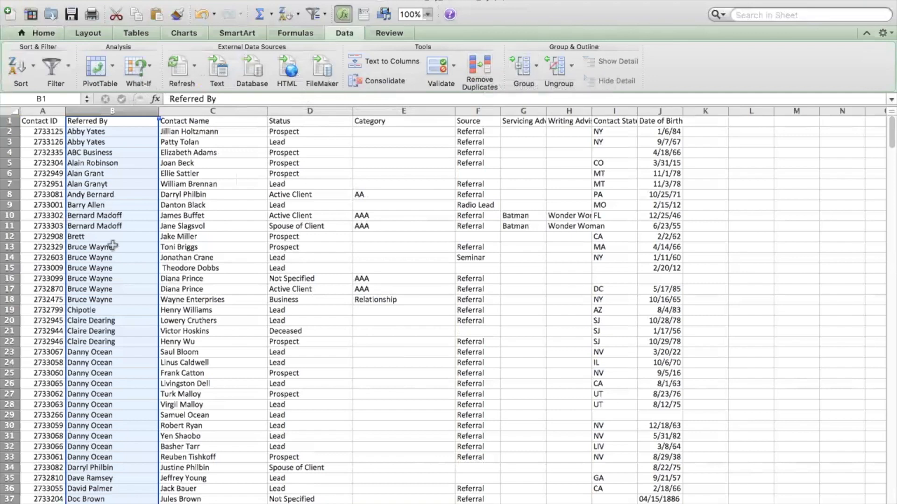
Highlight the repeat-referrer groups in B13:B18 and B23:B33, and check the rest of the list for others with several referrals.
click(96, 247)
click(94, 258)
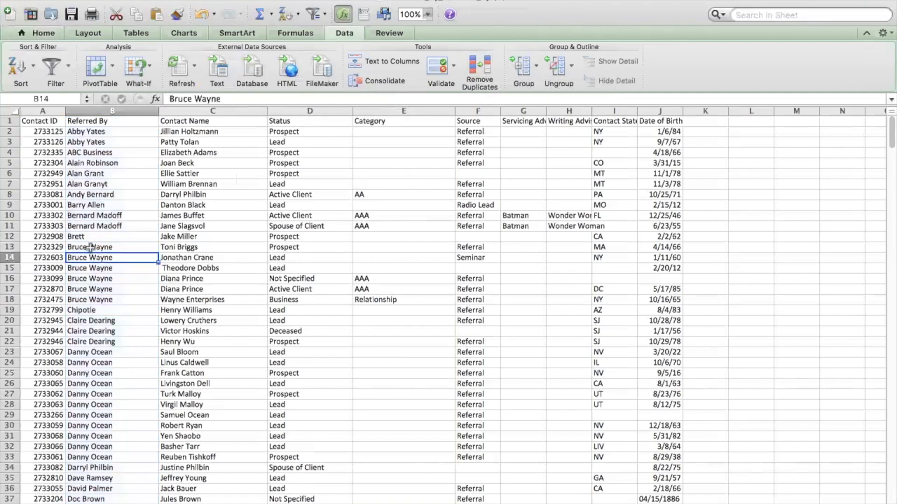
drag(92, 264, 93, 302)
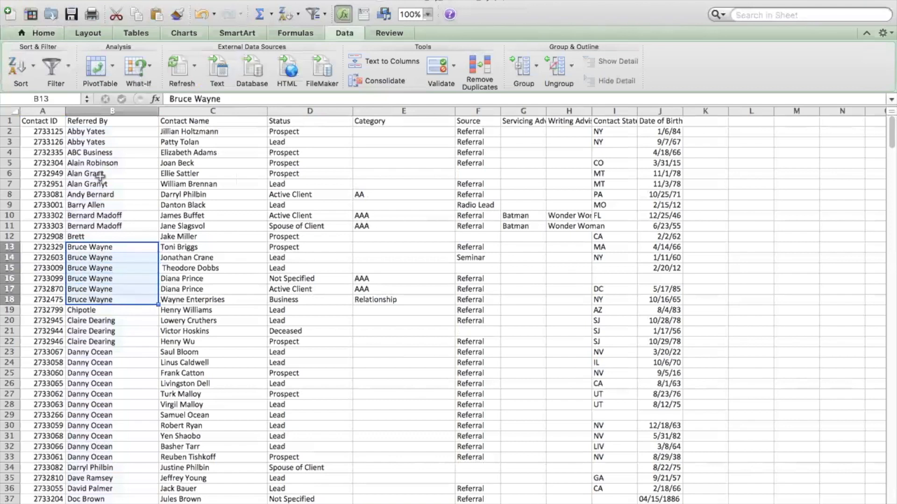
drag(100, 351, 103, 454)
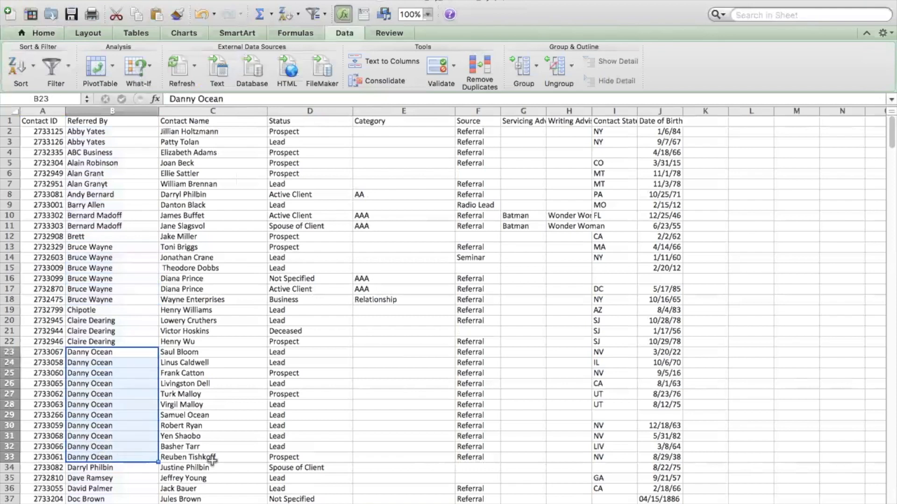
scroll(212, 461, down, 6)
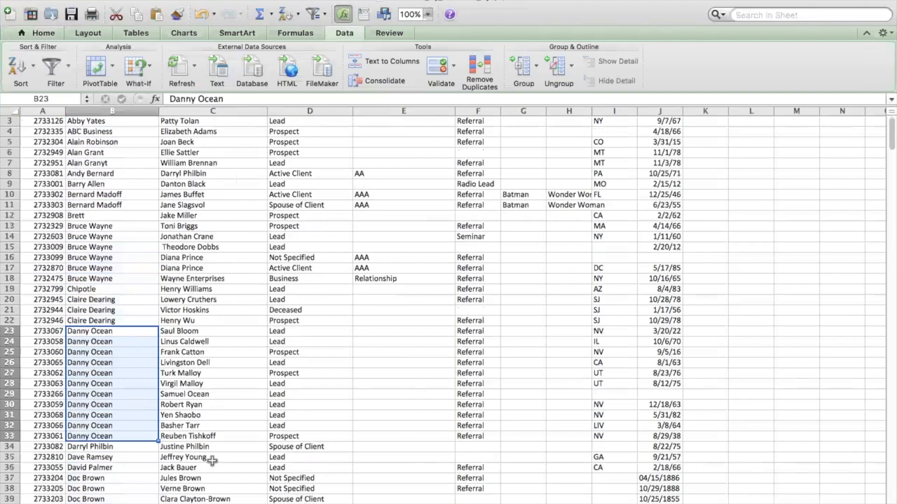
scroll(213, 461, down, 7)
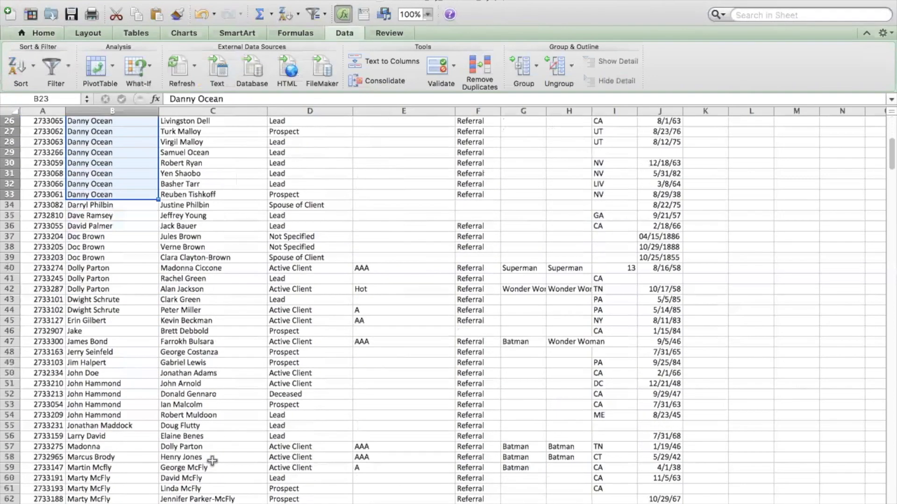
scroll(213, 461, down, 5)
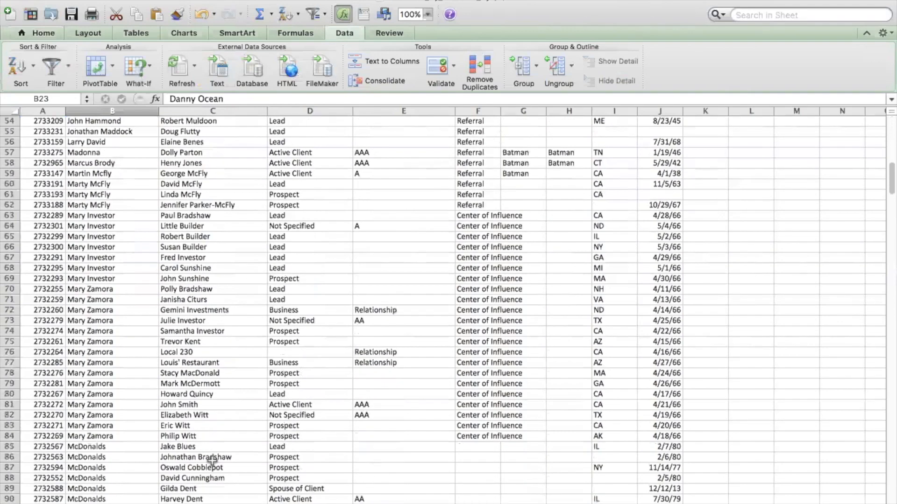
scroll(214, 449, down, 3)
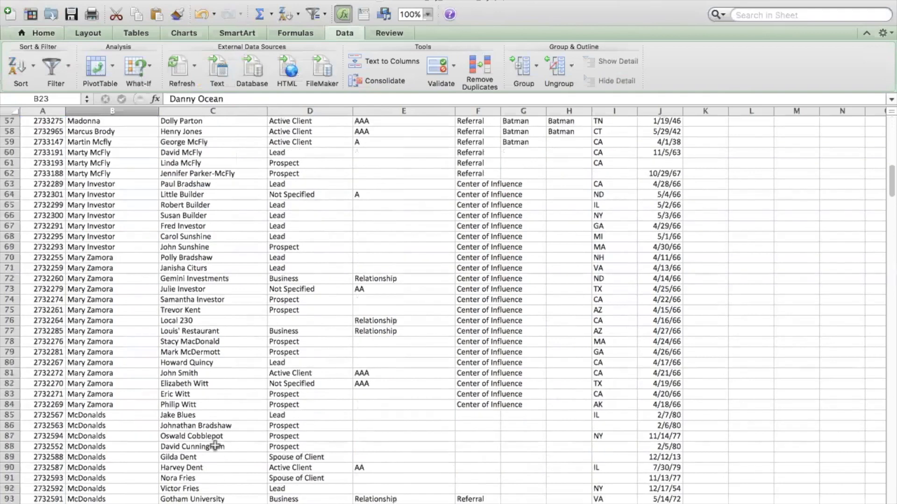
scroll(214, 446, up, 20)
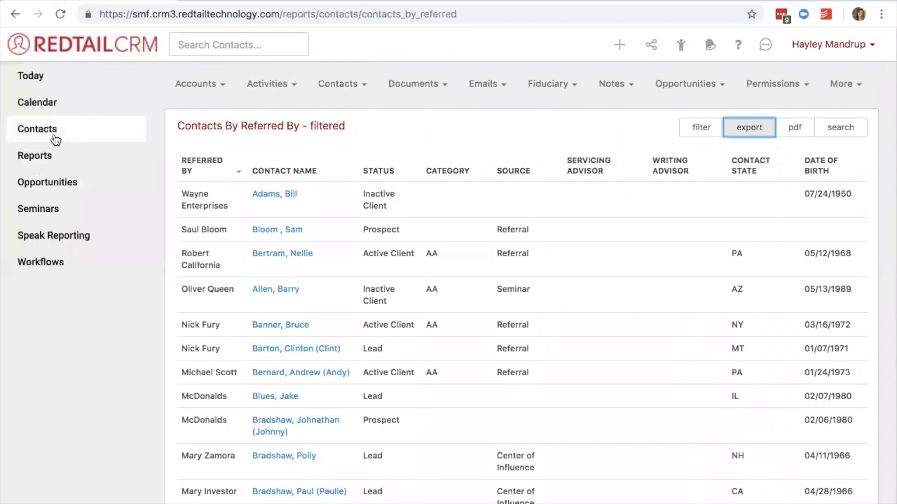
Run an advanced contact search for contacts whose Status is Equal To Active Client.
click(54, 139)
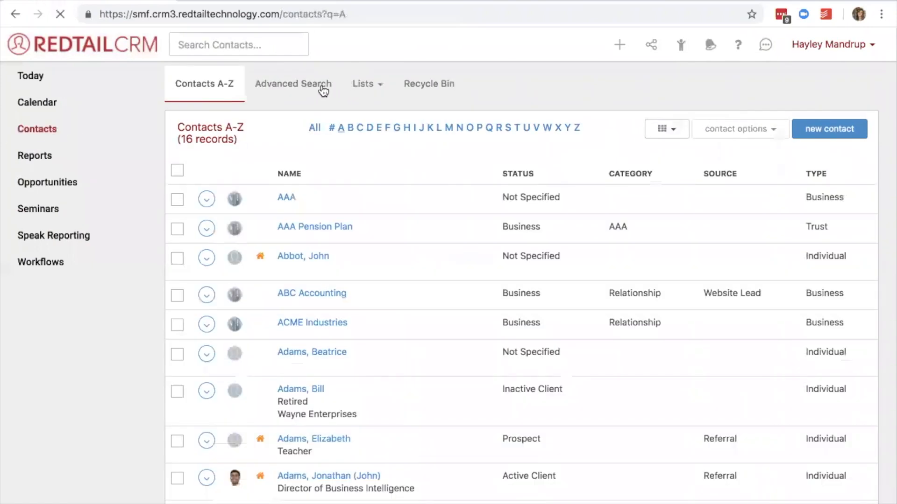
click(323, 90)
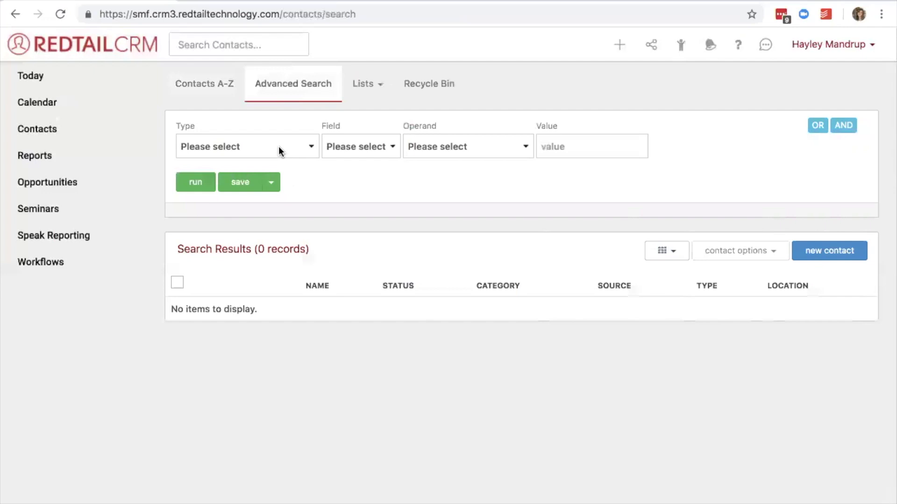
click(279, 146)
click(263, 210)
click(351, 145)
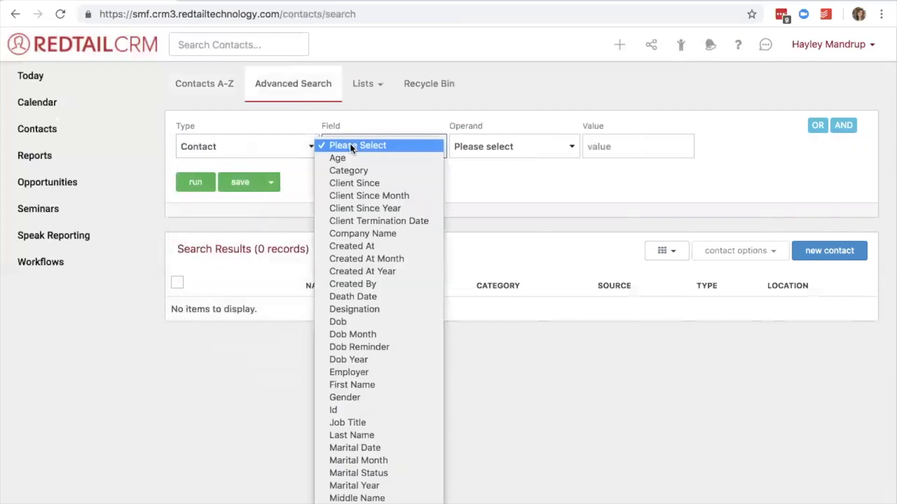
scroll(357, 379, down, 3)
click(356, 472)
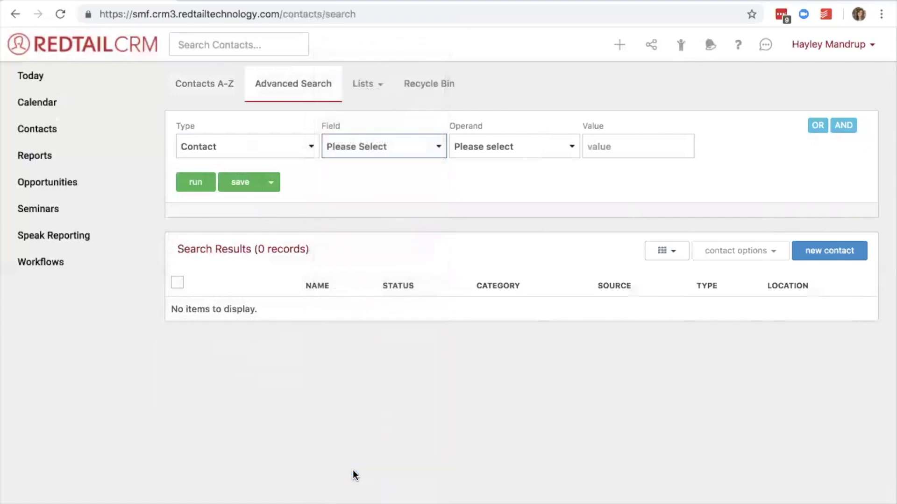
click(494, 142)
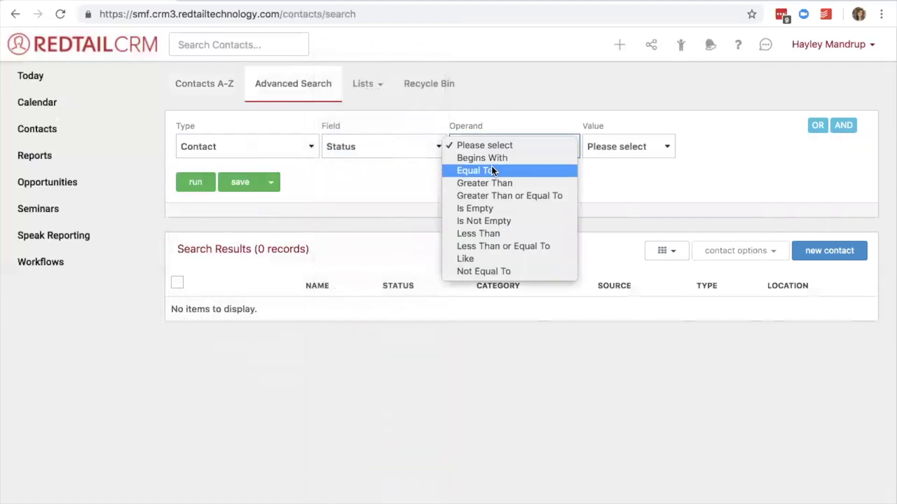
click(492, 169)
click(649, 146)
click(646, 159)
click(195, 190)
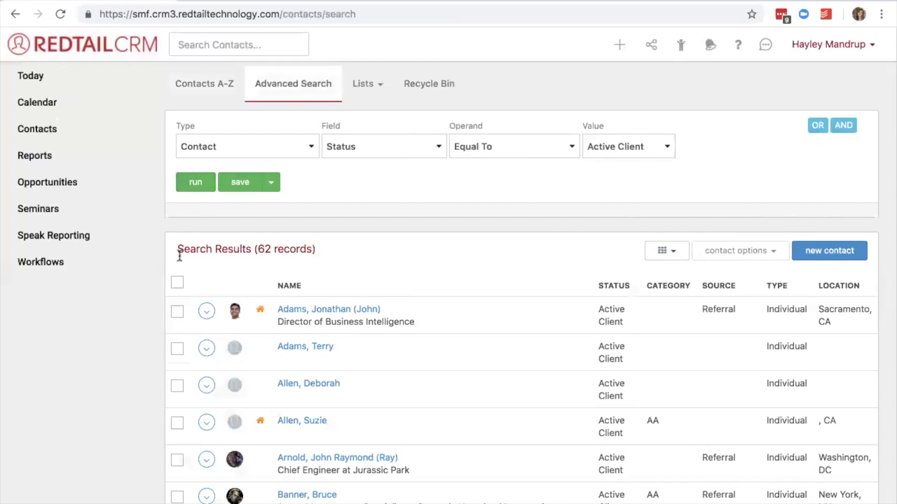
Select every contact in the search results, including those beyond the current page, and open the bulk actions for them.
click(176, 283)
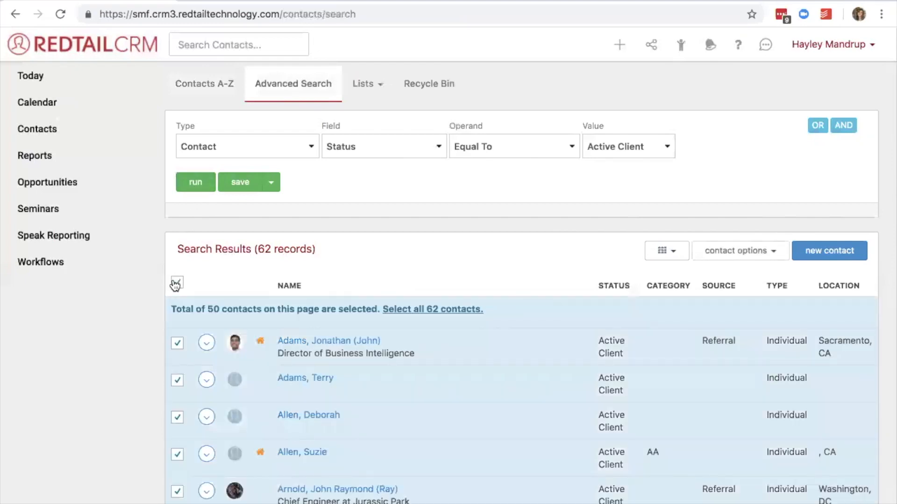
drag(171, 310, 363, 319)
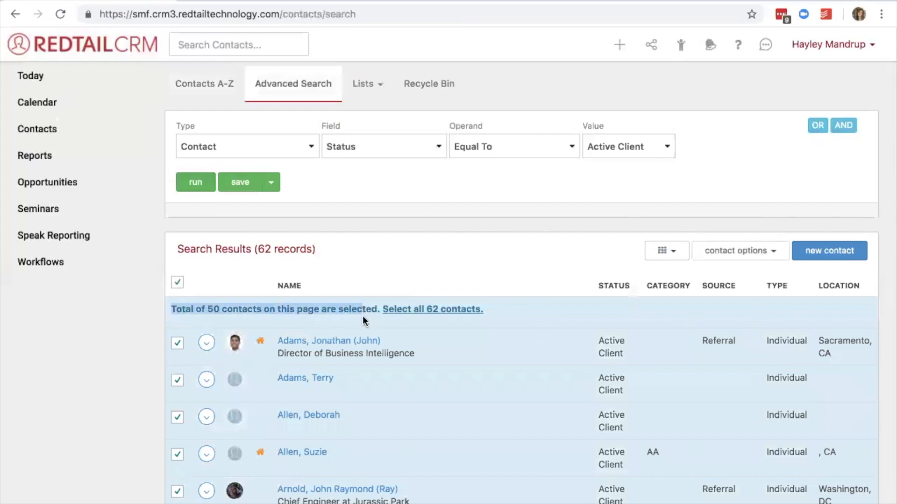
click(411, 312)
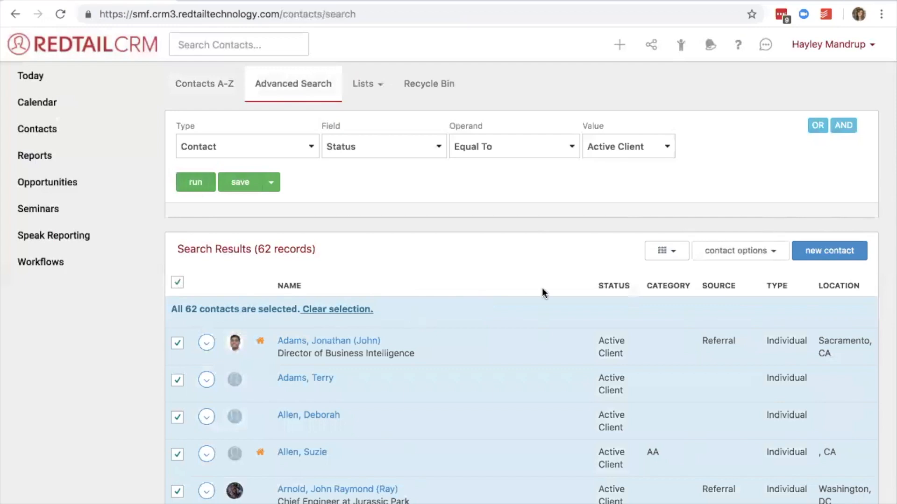
click(726, 254)
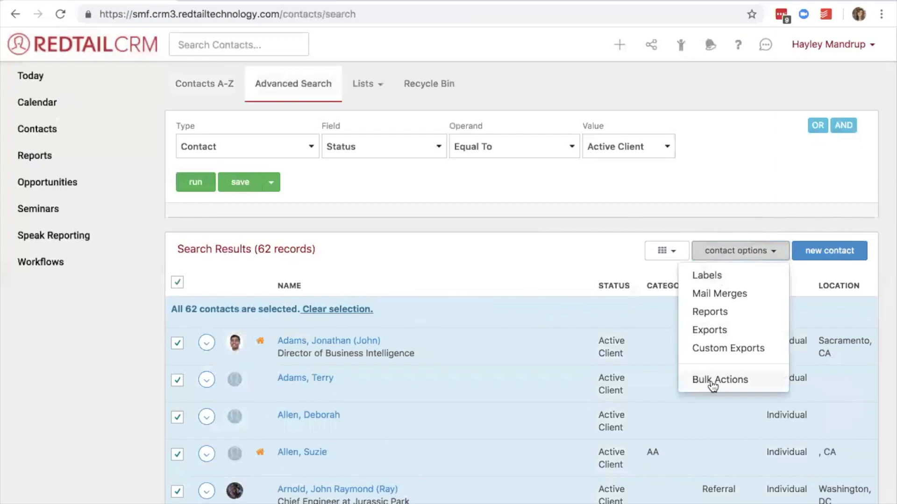
click(711, 384)
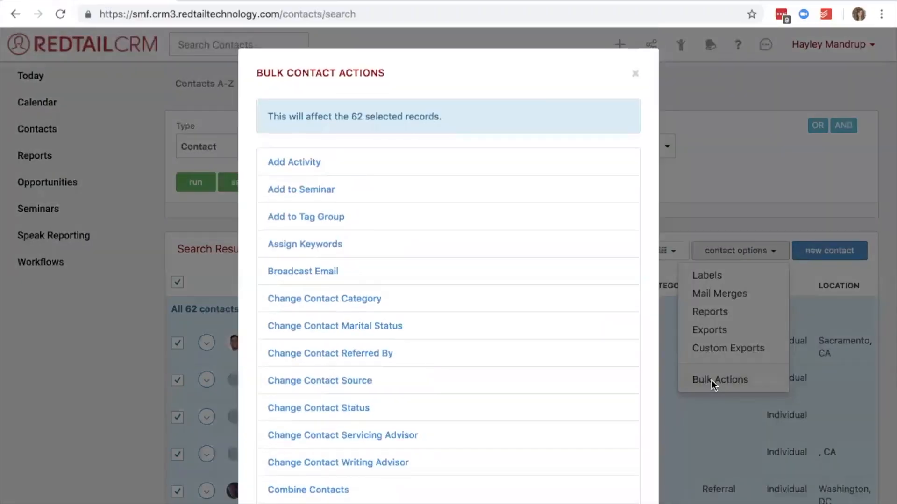
Start a broadcast email to the selected contacts using the Holiday - Thanksgiving template.
click(300, 273)
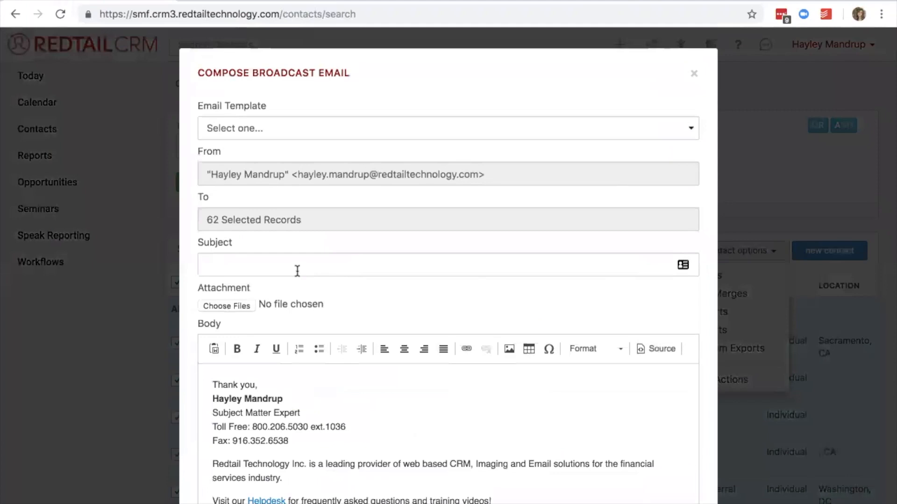
click(274, 128)
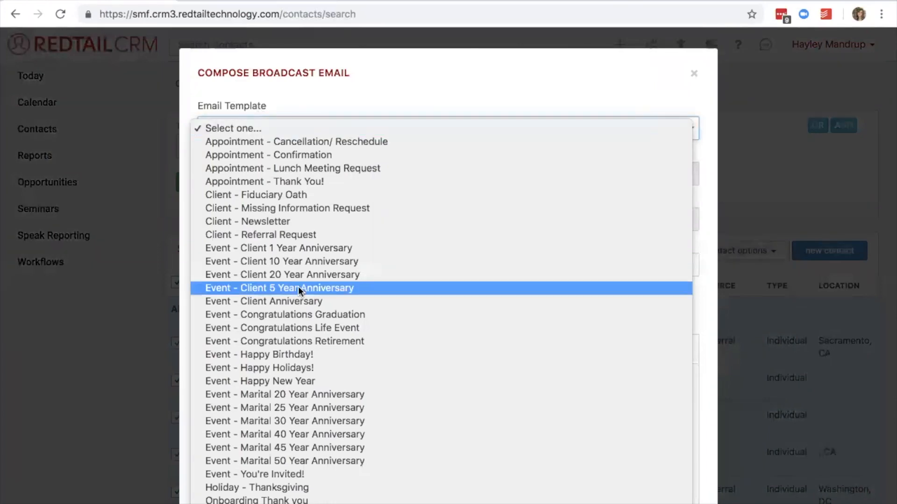
scroll(298, 286, down, 2)
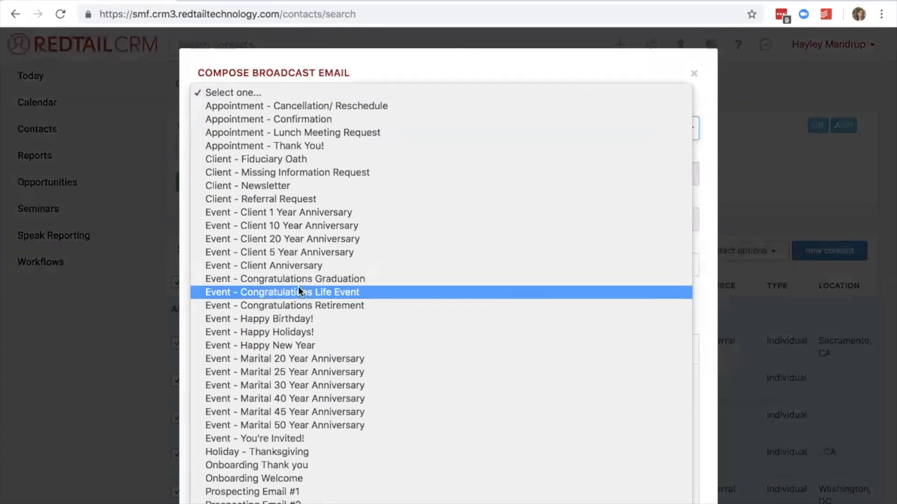
click(264, 452)
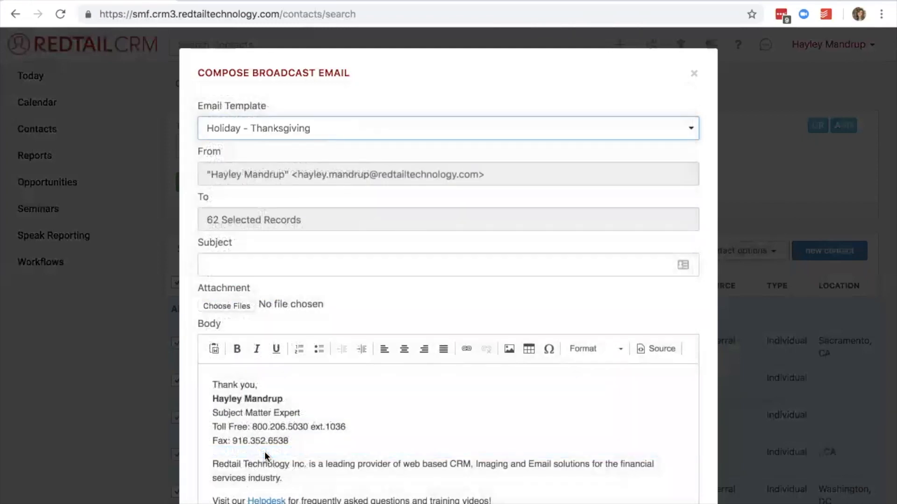
Examine the template's subject line, family name merge field and opening message, highlighting each part.
drag(342, 268, 224, 270)
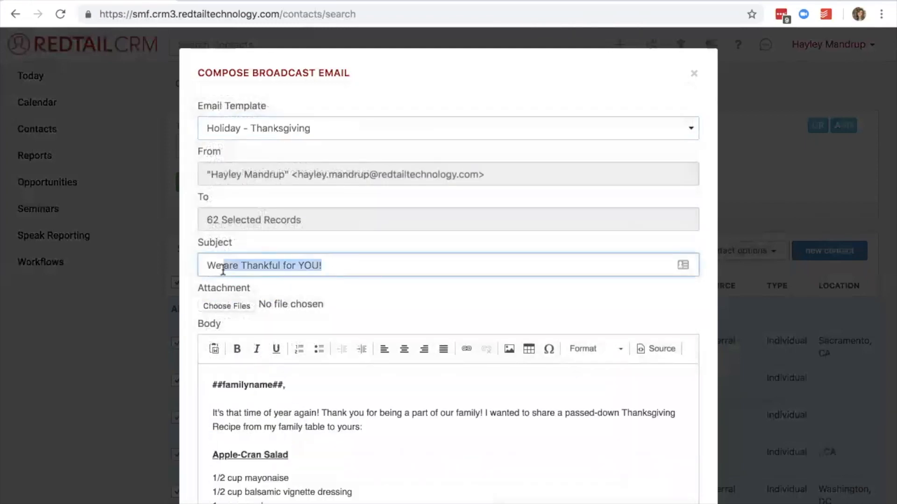
click(206, 260)
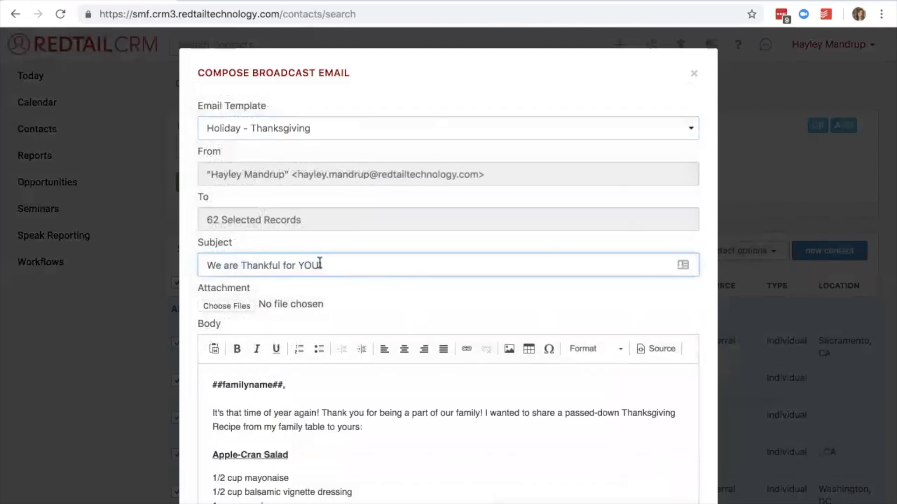
scroll(317, 263, down, 3)
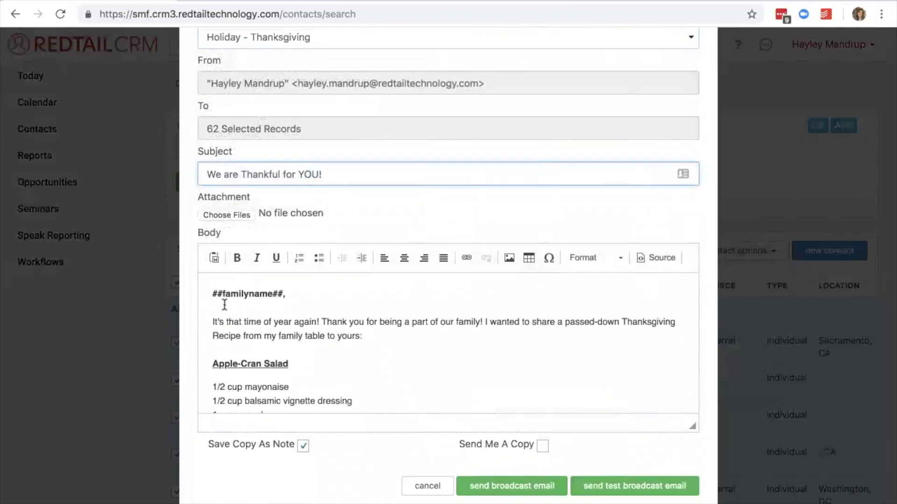
drag(210, 294, 308, 296)
click(308, 297)
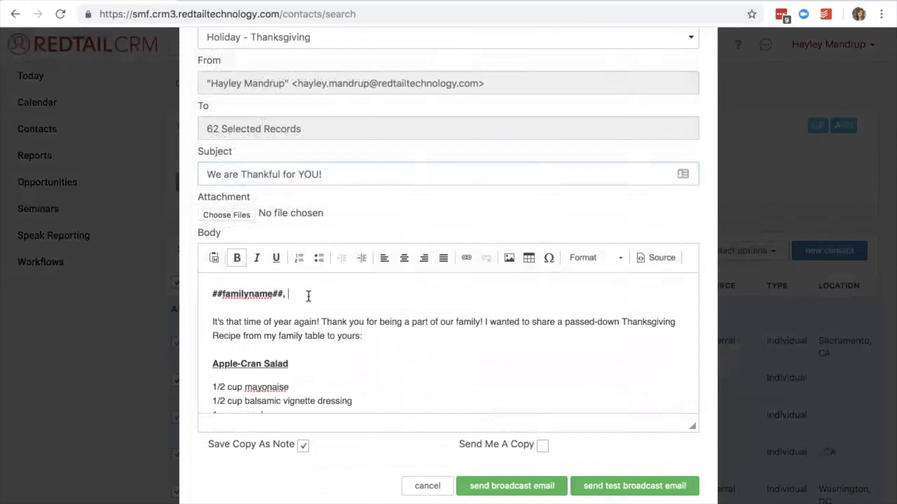
drag(213, 322, 366, 336)
scroll(365, 329, down, 4)
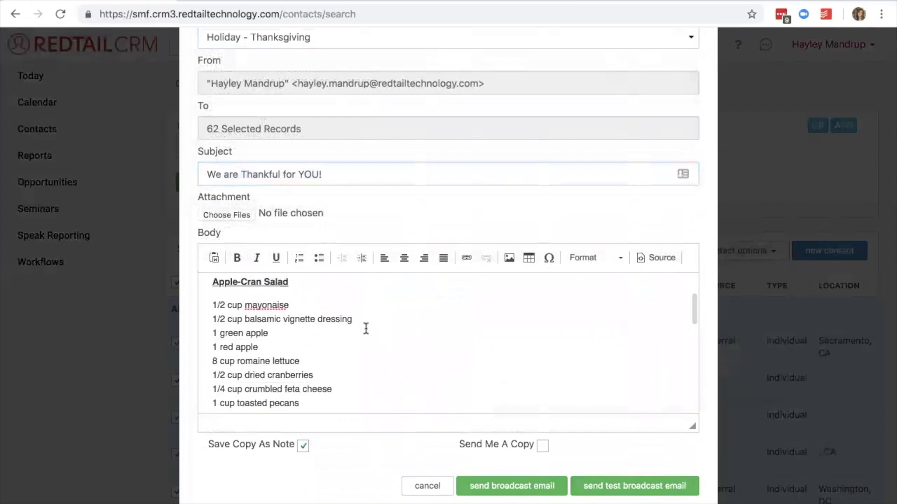
Enlarge the email body area and read through the recipe, closing message and signature.
drag(692, 426, 692, 503)
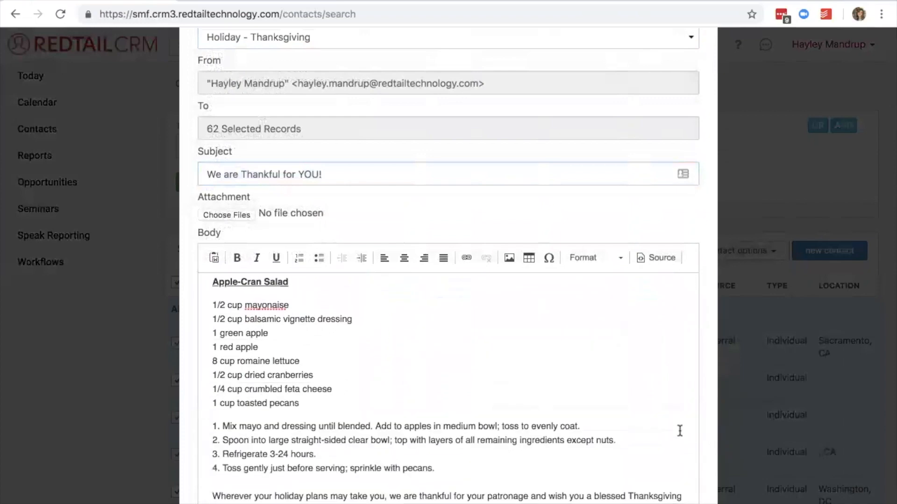
scroll(679, 430, down, 2)
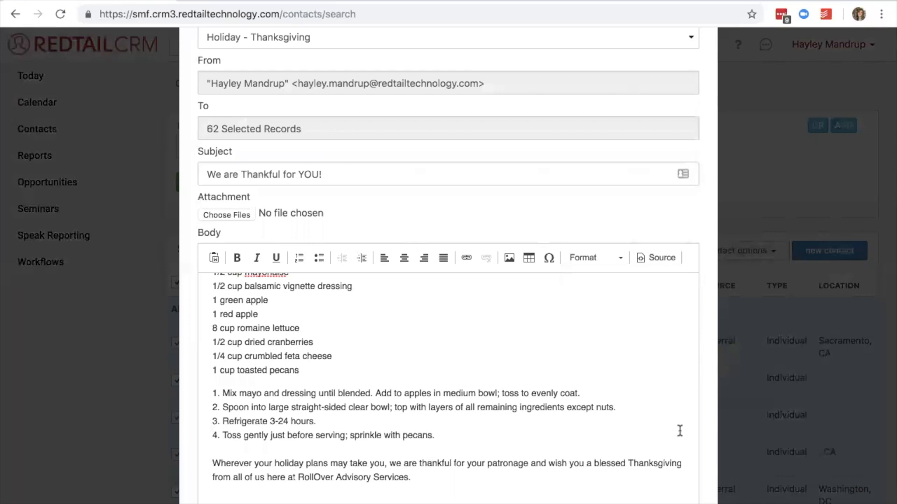
scroll(679, 430, down, 5)
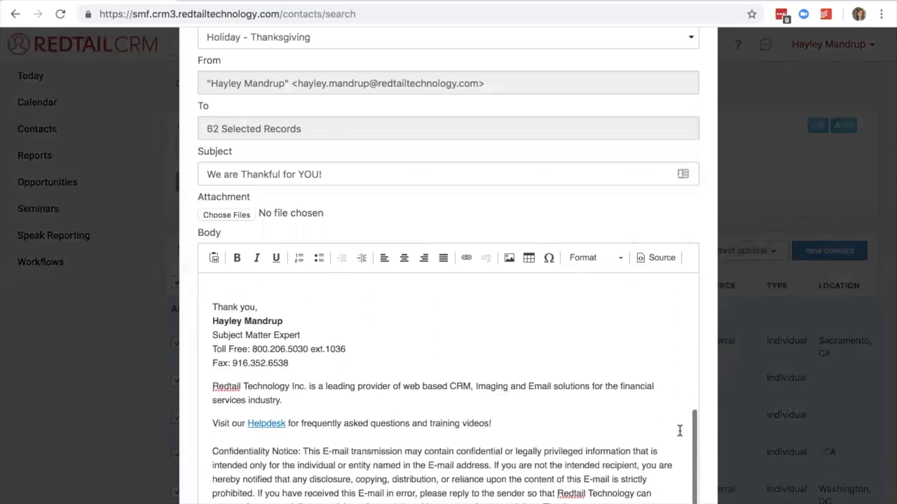
scroll(680, 430, up, 10)
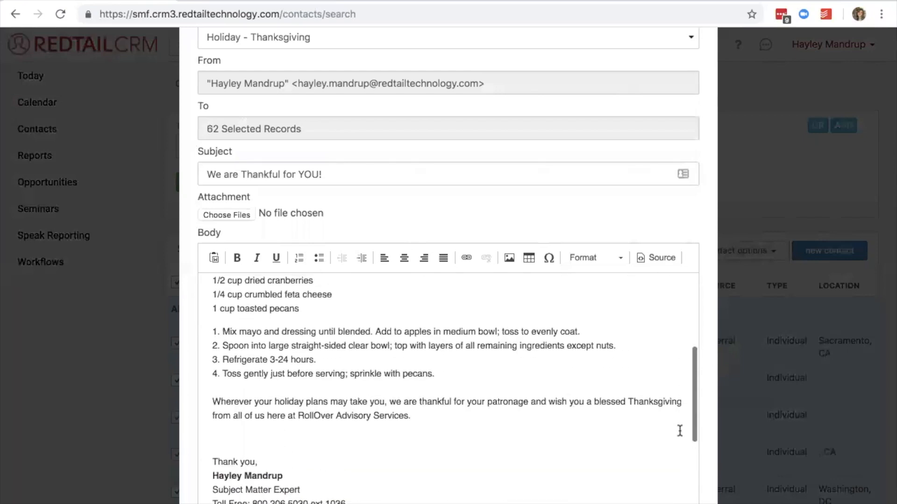
scroll(679, 431, down, 5)
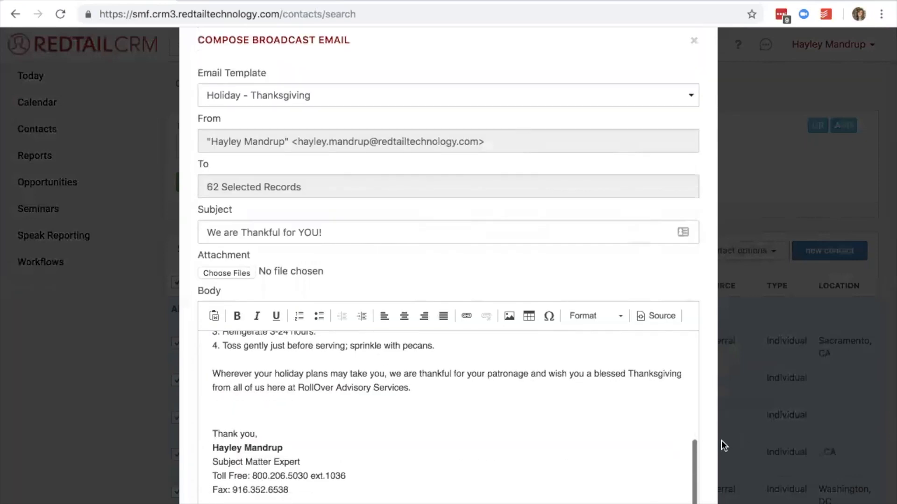
scroll(703, 450, down, 3)
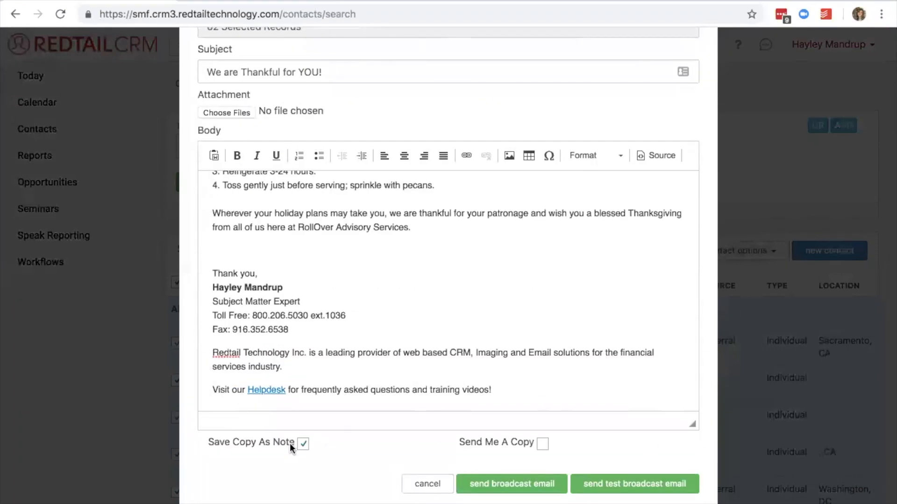
Highlight the Save Copy As Note label below the message and return to the beginning of the email form.
drag(290, 442, 211, 445)
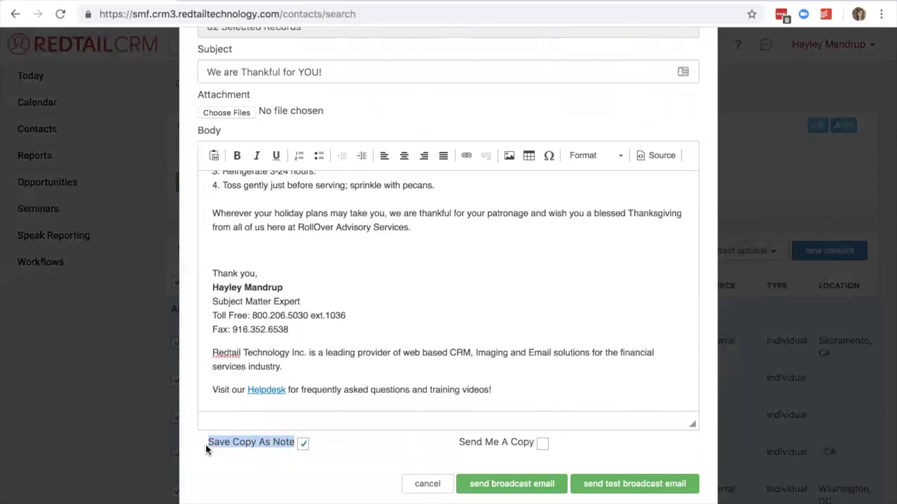
click(325, 453)
scroll(326, 452, up, 1)
scroll(326, 452, up, 5)
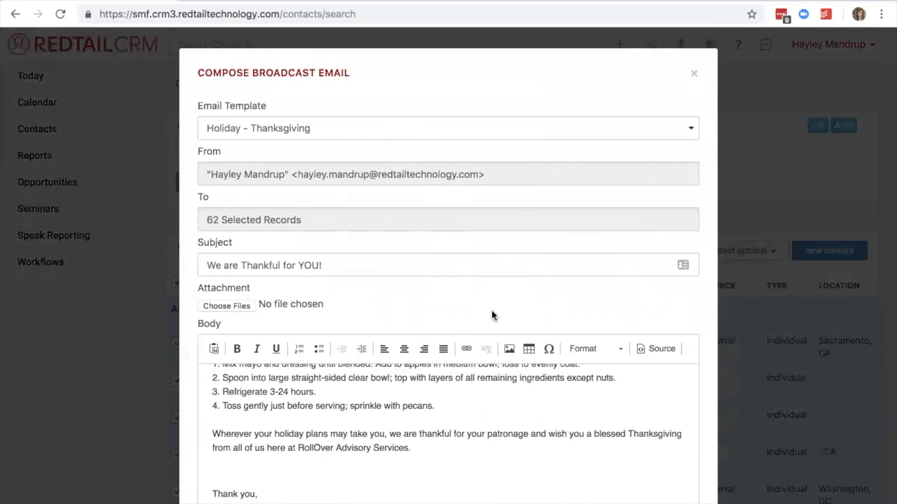
Look up the Client - Referral Request entry among the email templates, then close the broadcast email and bulk actions without sending.
click(351, 127)
scroll(351, 126, up, 10)
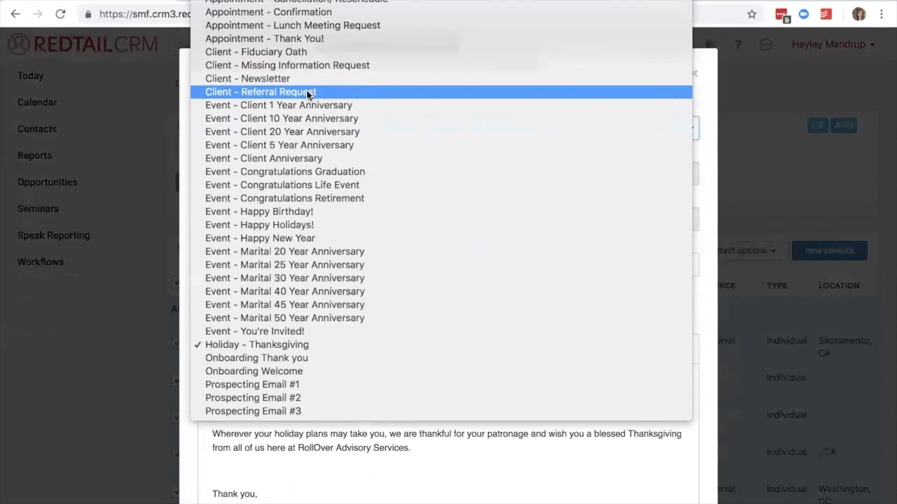
click(703, 94)
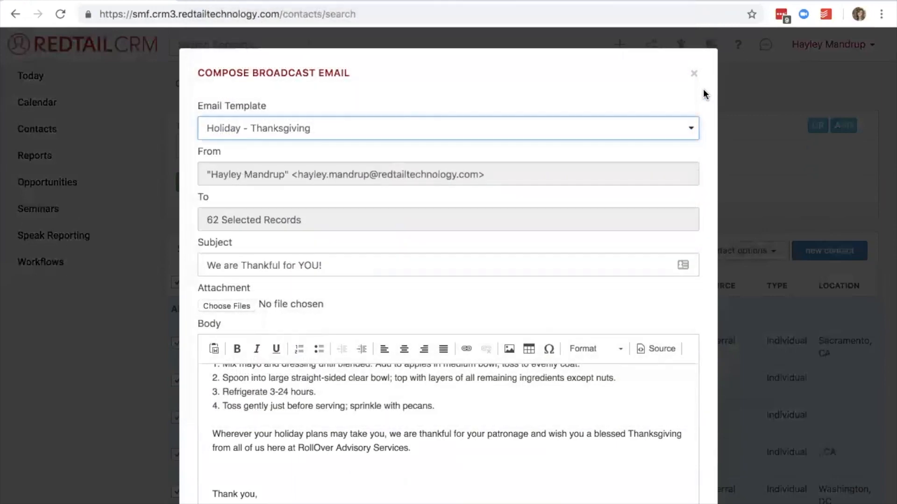
click(694, 74)
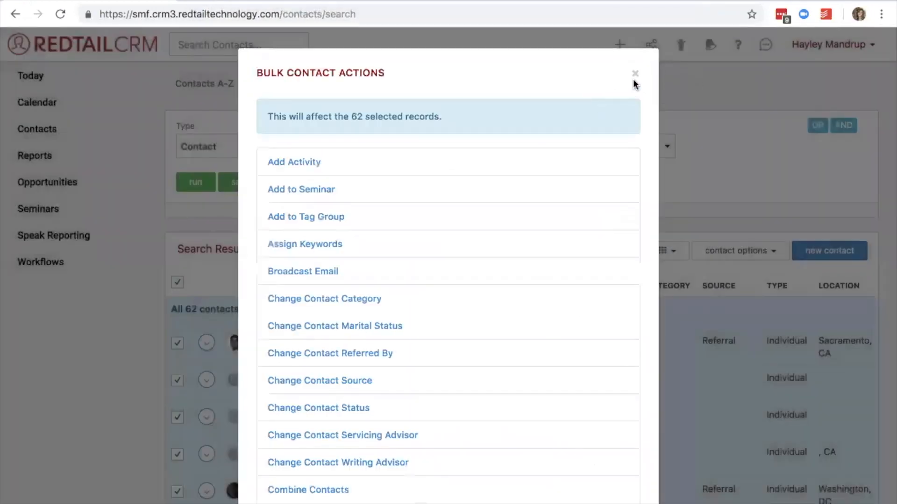
click(635, 75)
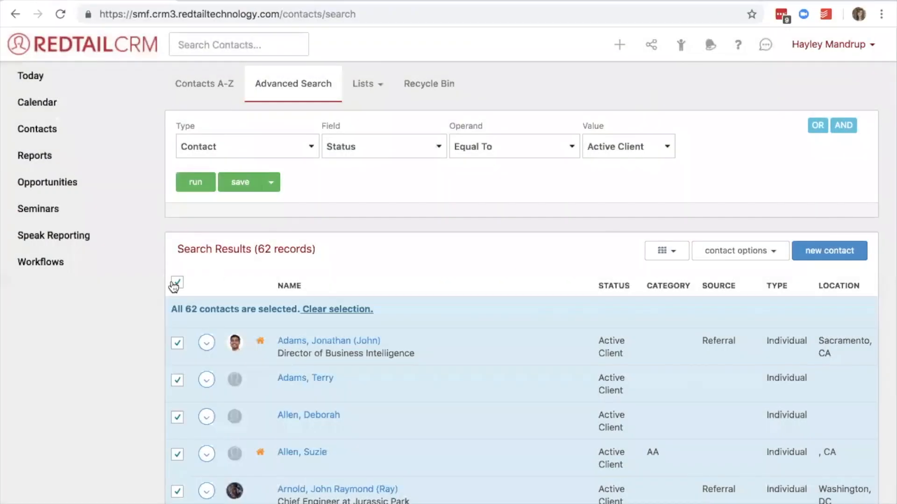
Set up a mail merge for the selected contacts with the Letter_Referral Request template.
click(741, 255)
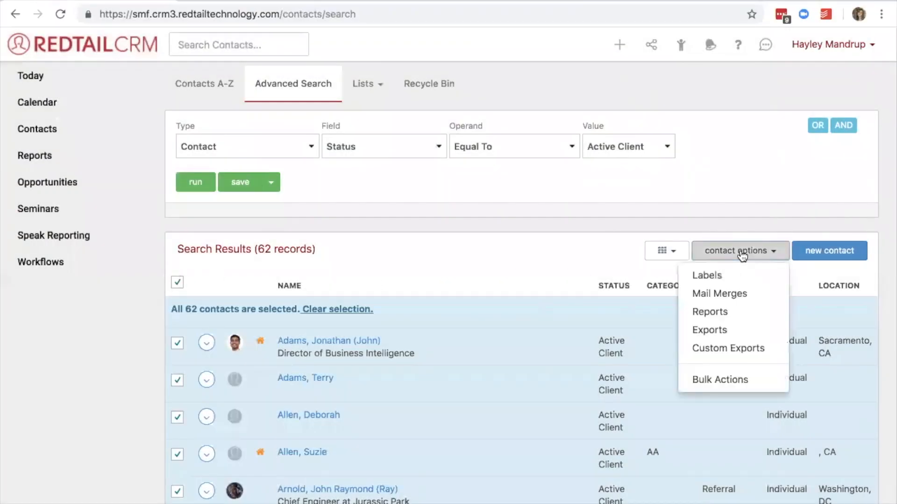
click(743, 299)
click(373, 184)
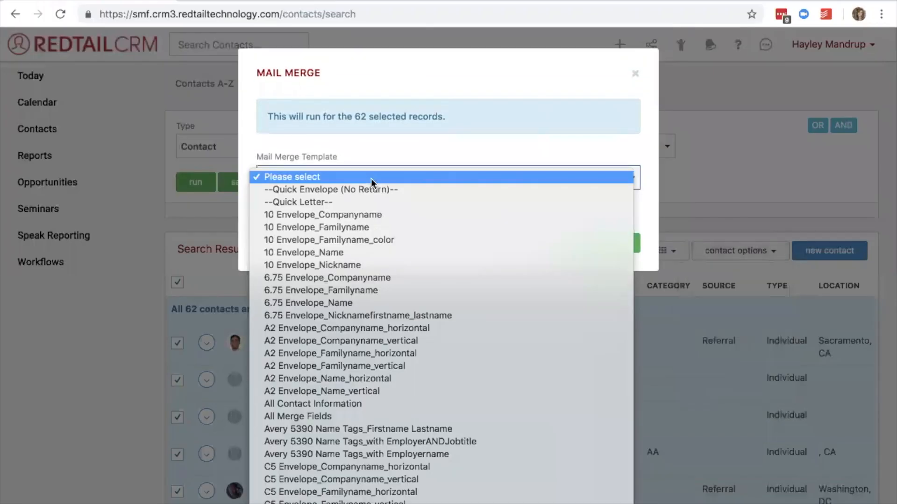
scroll(394, 340, down, 10)
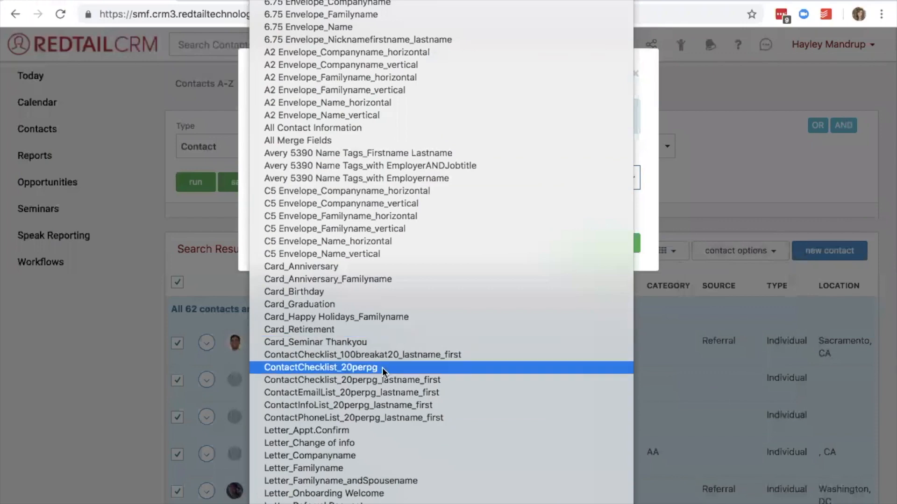
click(348, 503)
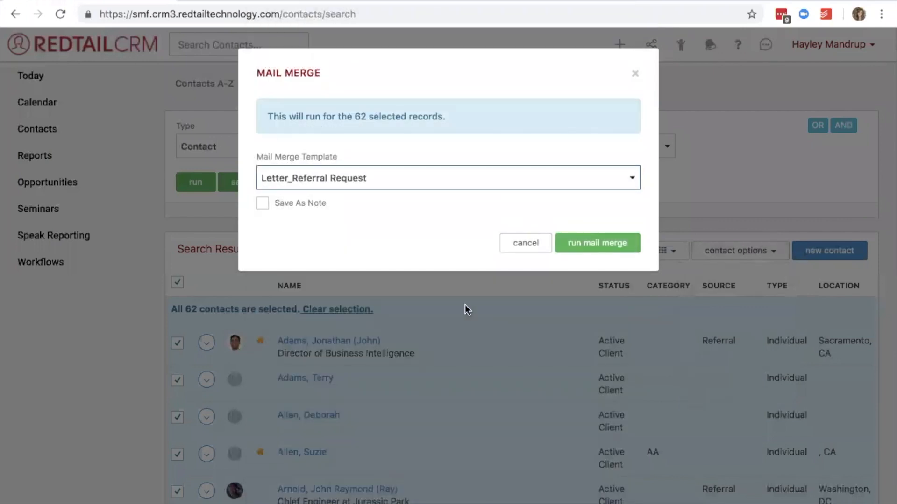
Enable Save As Note with the additional note left blank, and run the mail merge.
click(263, 205)
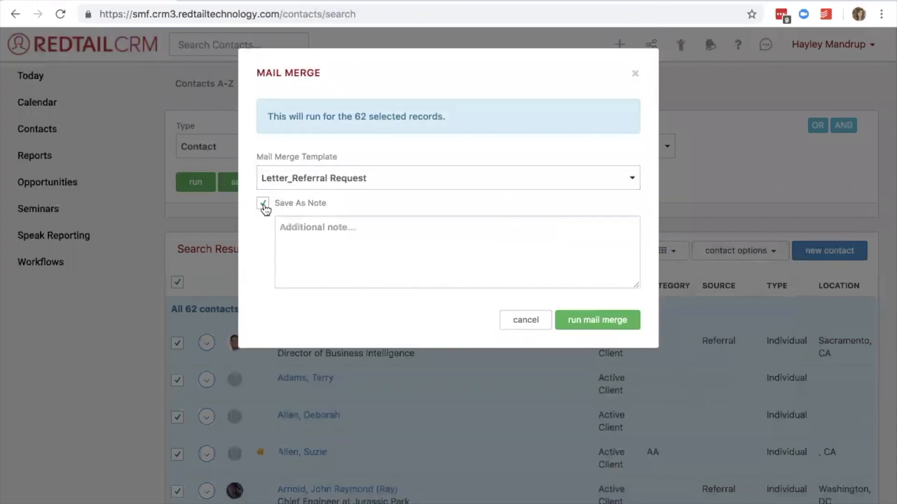
click(306, 234)
text(ref)
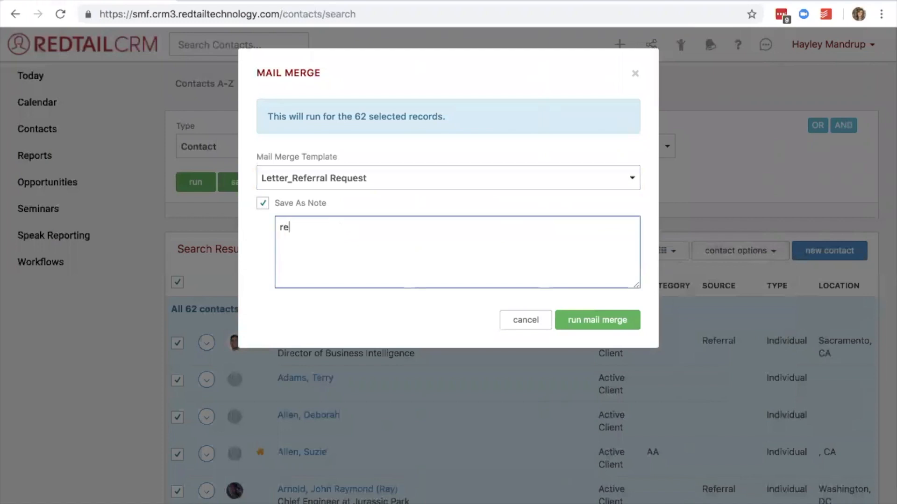
key(BackSpace)
key(BackSpace)
key(BackSpace)
click(600, 324)
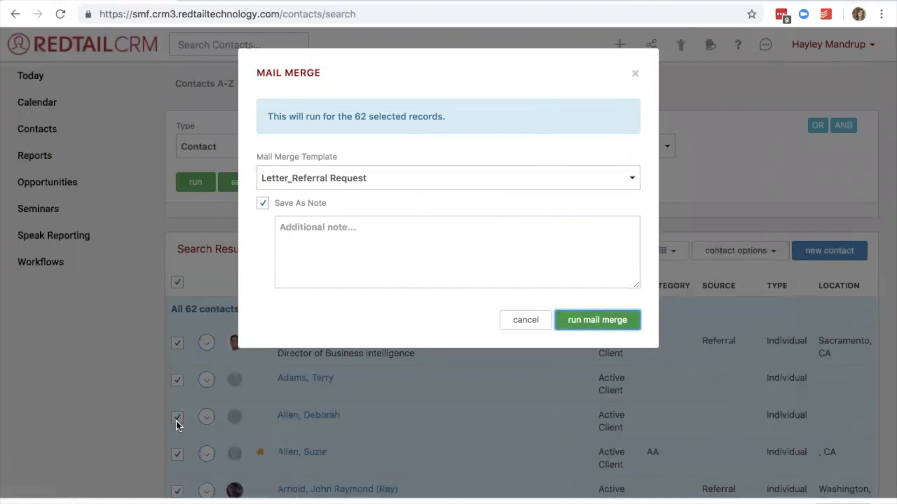
Set the downloading mail merge file to open when done, and look through the personalized referral request letters in Word.
click(183, 475)
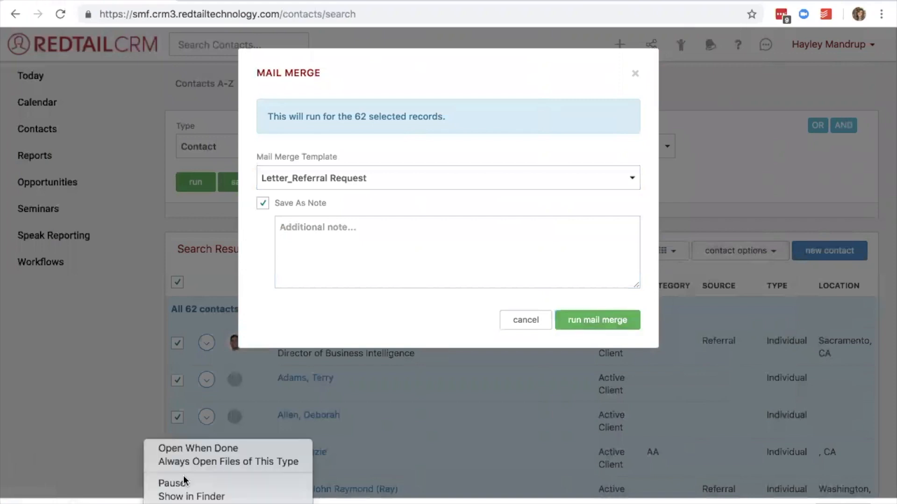
click(184, 450)
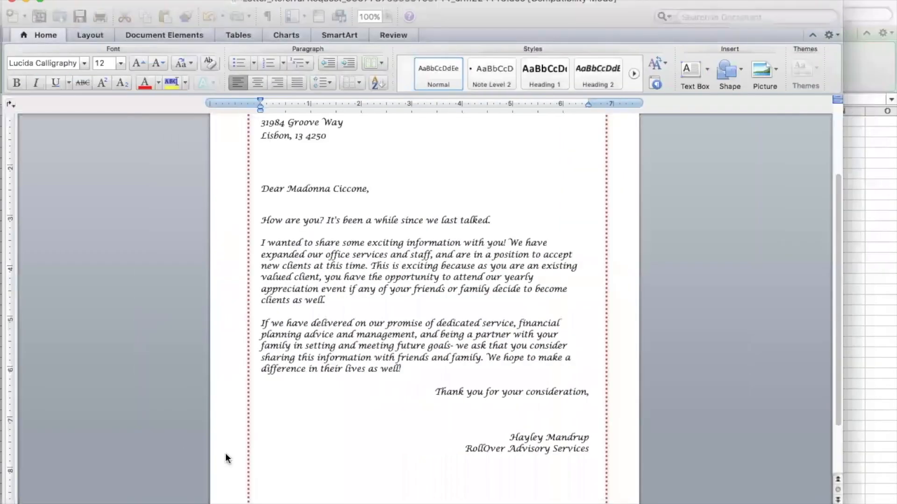
scroll(488, 322, down, 10)
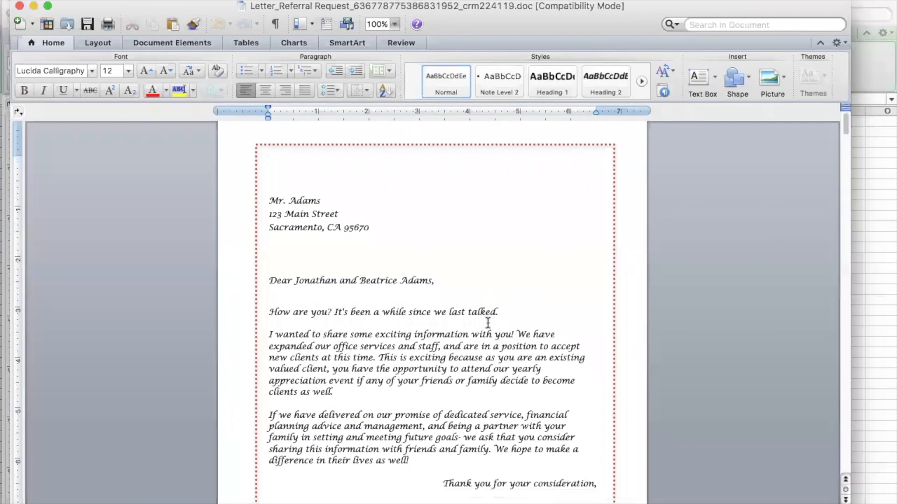
scroll(487, 323, down, 14)
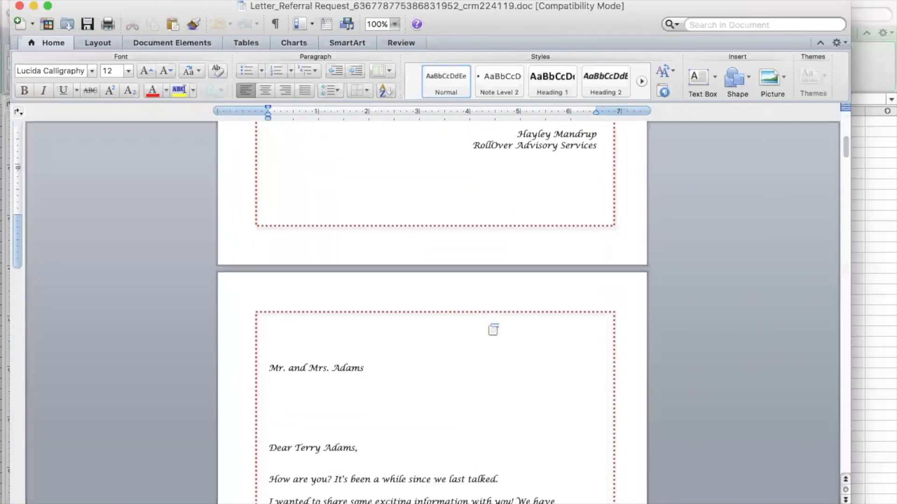
scroll(488, 322, down, 18)
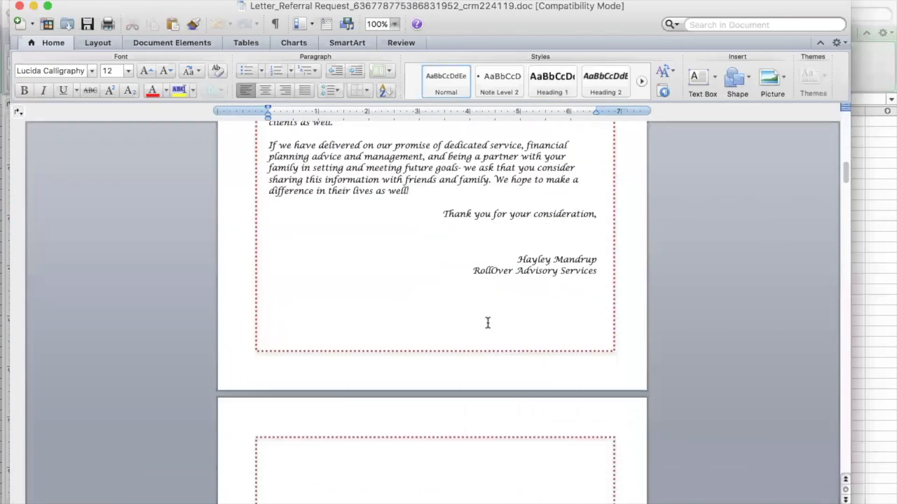
scroll(488, 323, down, 7)
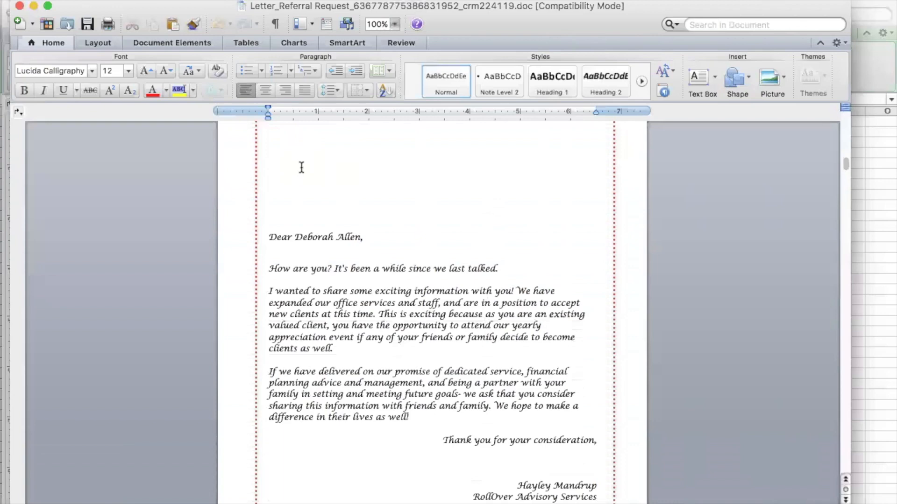
scroll(301, 168, up, 4)
scroll(296, 277, down, 6)
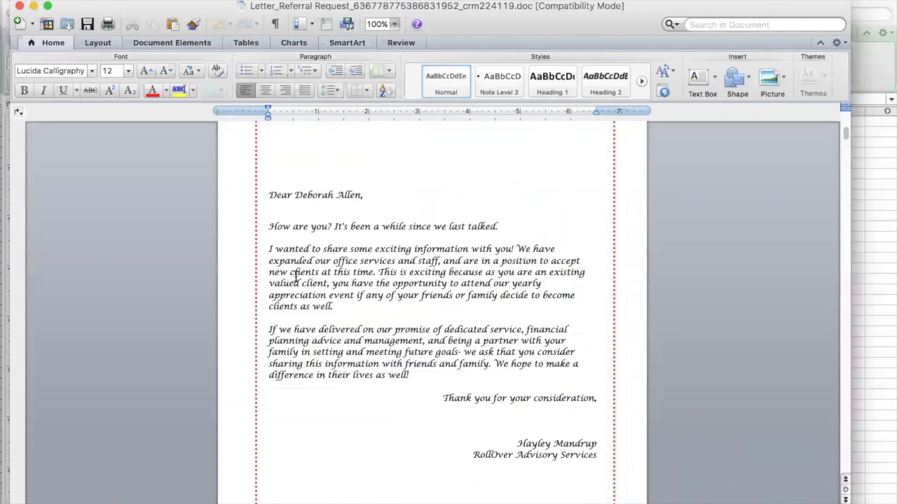
Check the address block and body of the next merged referral letter, then return to Redtail CRM and close the mail merge dialog.
scroll(296, 277, down, 12)
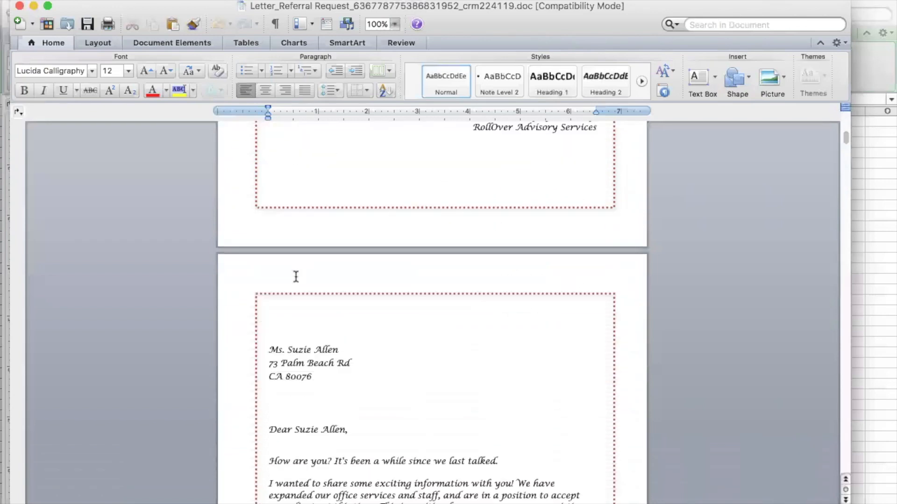
drag(313, 377, 269, 348)
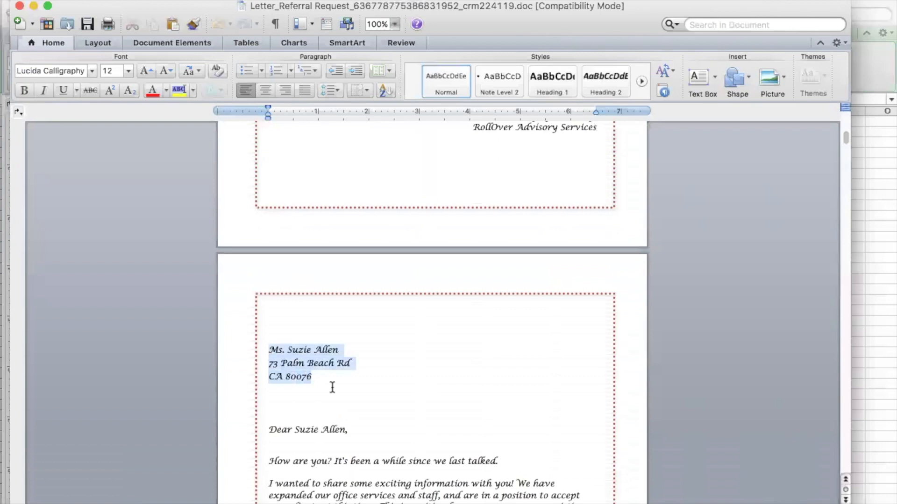
scroll(331, 384, down, 3)
scroll(335, 362, down, 3)
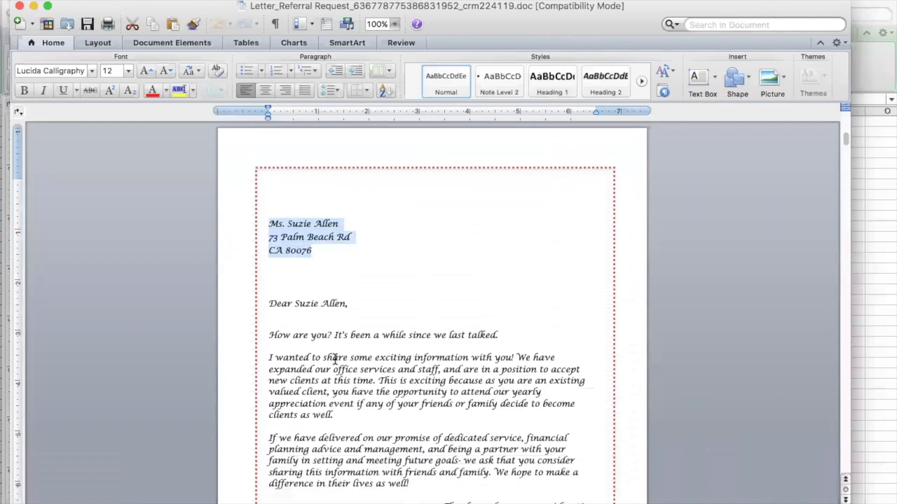
scroll(335, 360, up, 1)
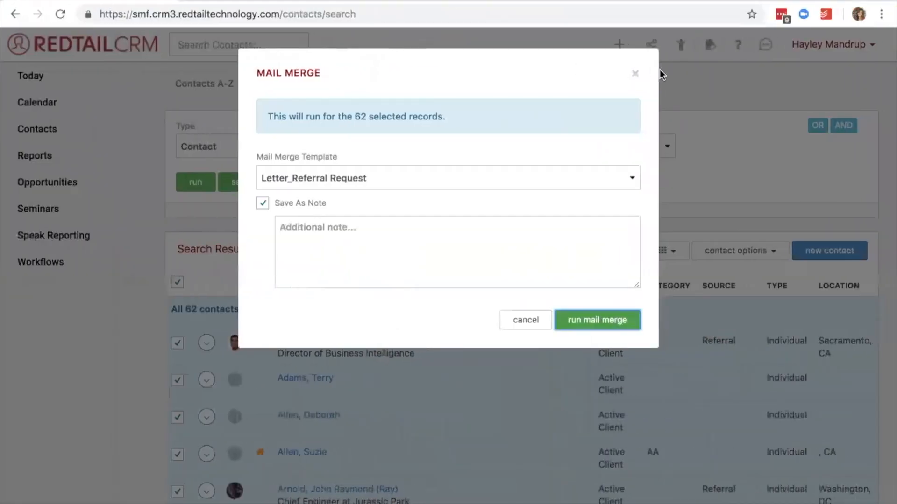
click(635, 76)
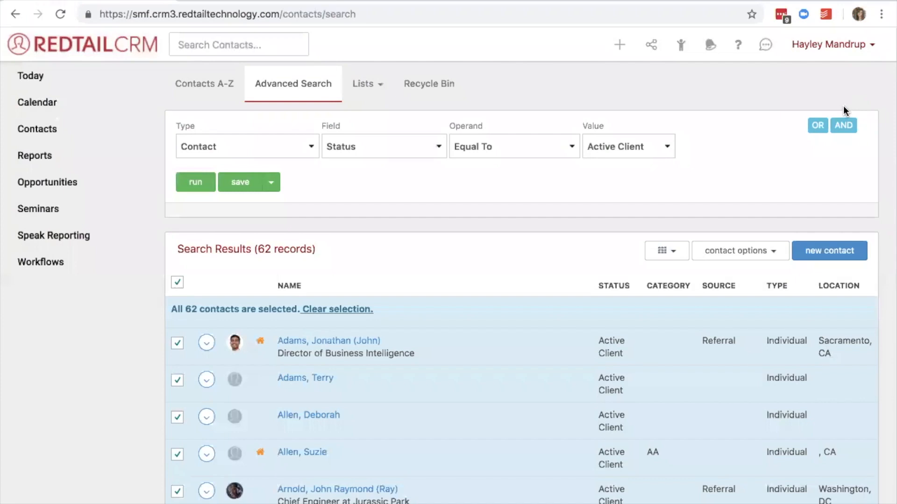
Open the email templates in the account management area and start a new template.
click(821, 51)
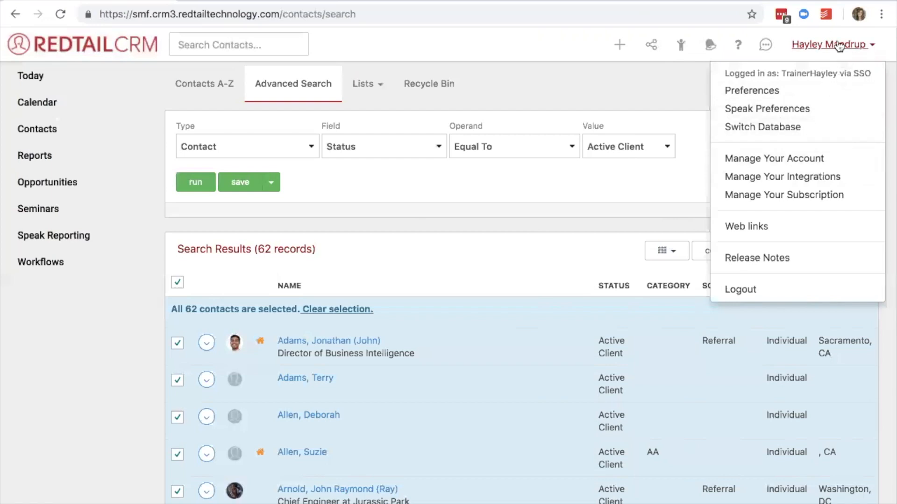
click(807, 161)
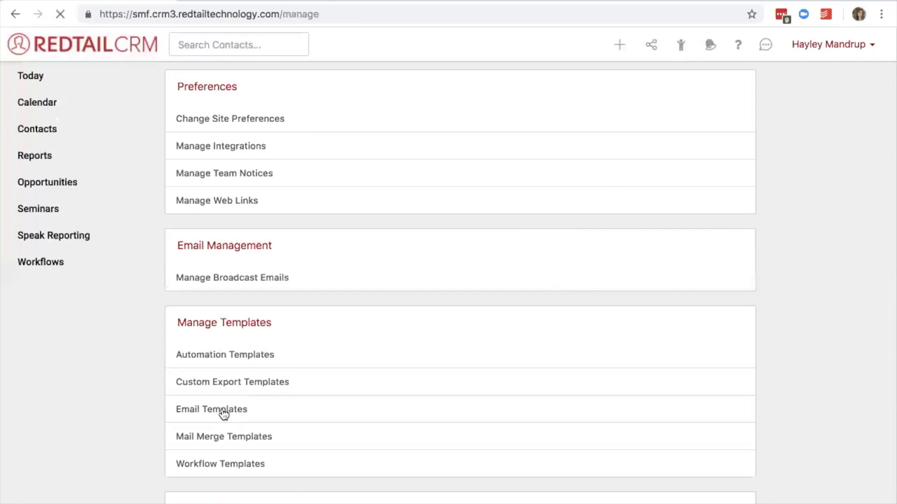
click(221, 413)
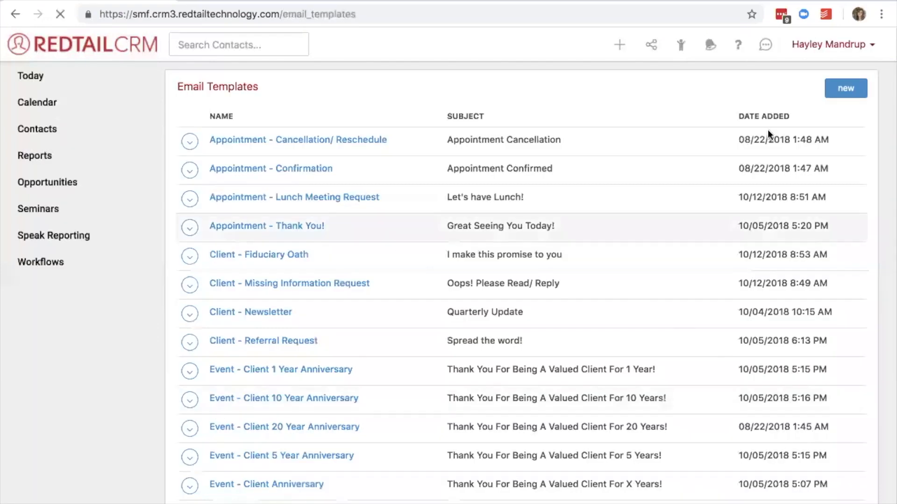
click(846, 87)
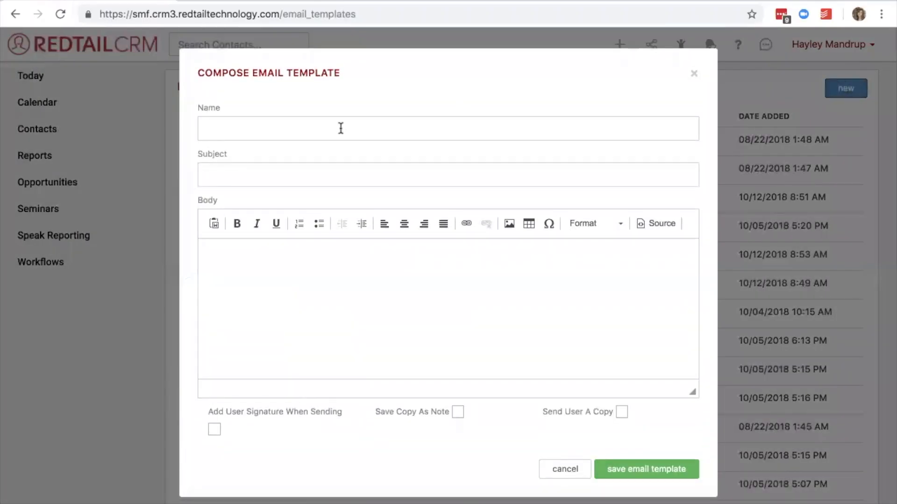
Name the email template "Holiday - Hours and Availability".
click(341, 129)
click(297, 170)
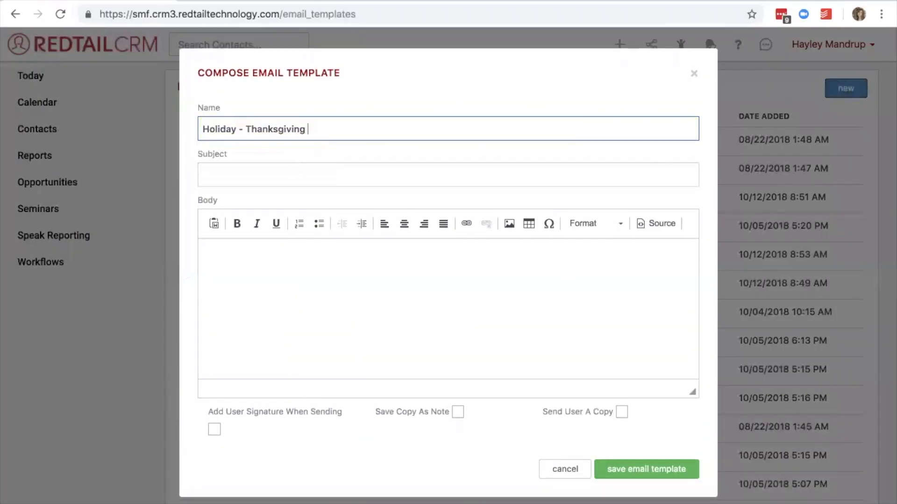
text(Ho)
key(BackSpace)
key(BackSpace)
key(BackSpace)
key(BackSpace)
key(BackSpace)
key(BackSpace)
key(BackSpace)
key(BackSpace)
key(BackSpace)
key(BackSpace)
key(BackSpace)
key(BackSpace)
key(BackSpace)
key(BackSpace)
key(BackSpace)
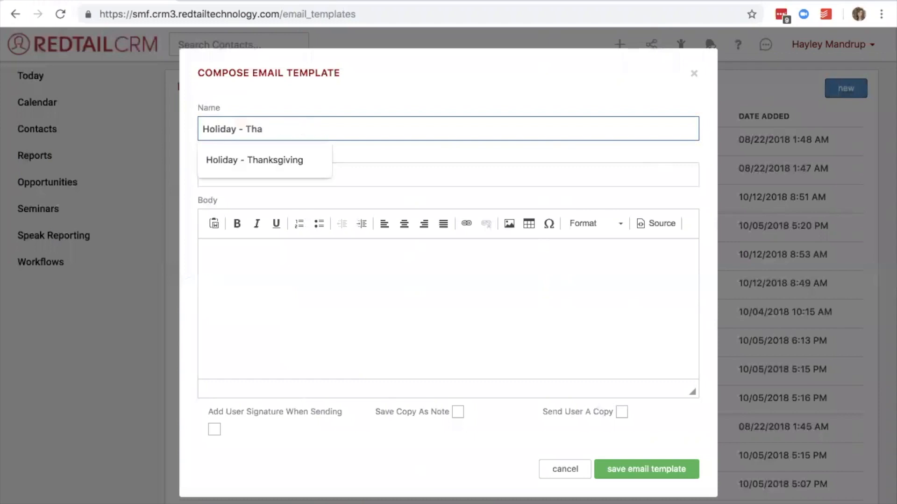
text(Hours)
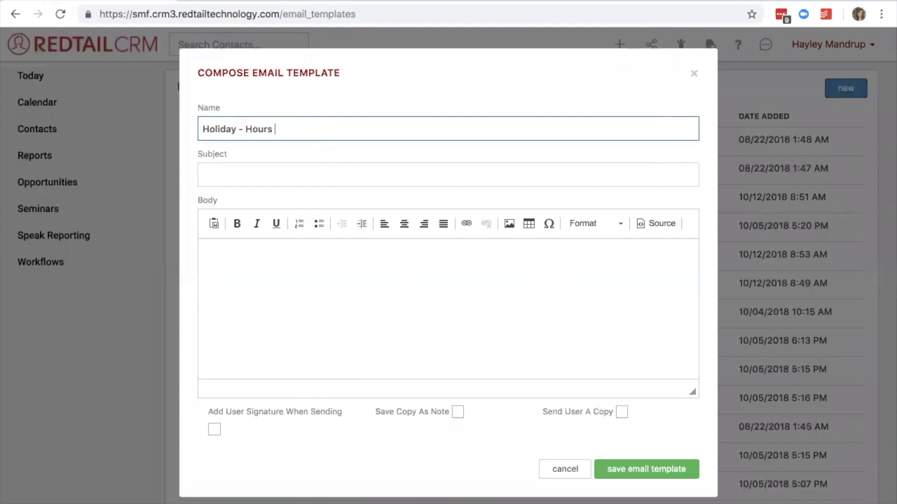
text( and Availability)
Set the template's subject to "Adjusted Holiday Hours for RollOver Advisory Services".
click(277, 174)
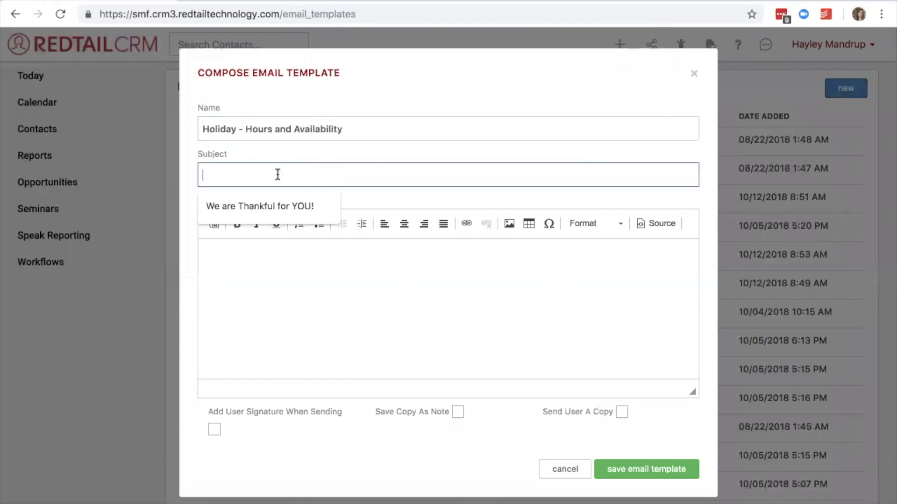
text(Ro)
key(BackSpace)
key(BackSpace)
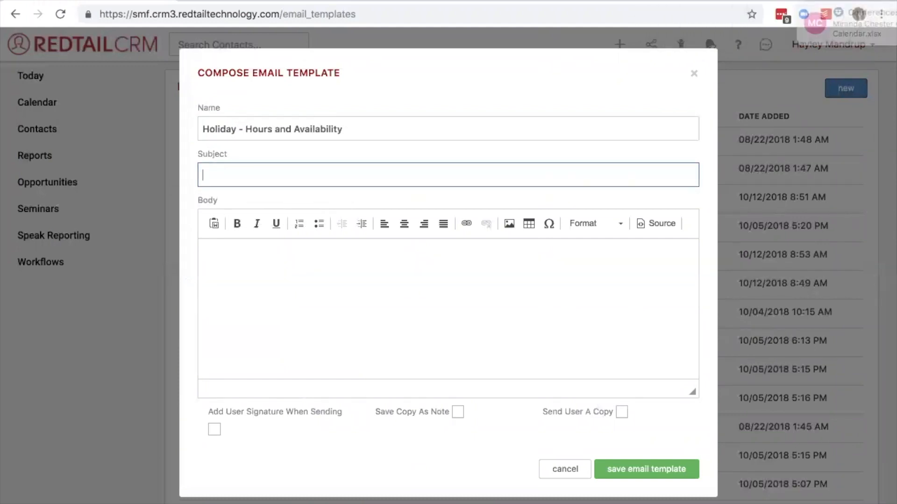
text(Adjuted)
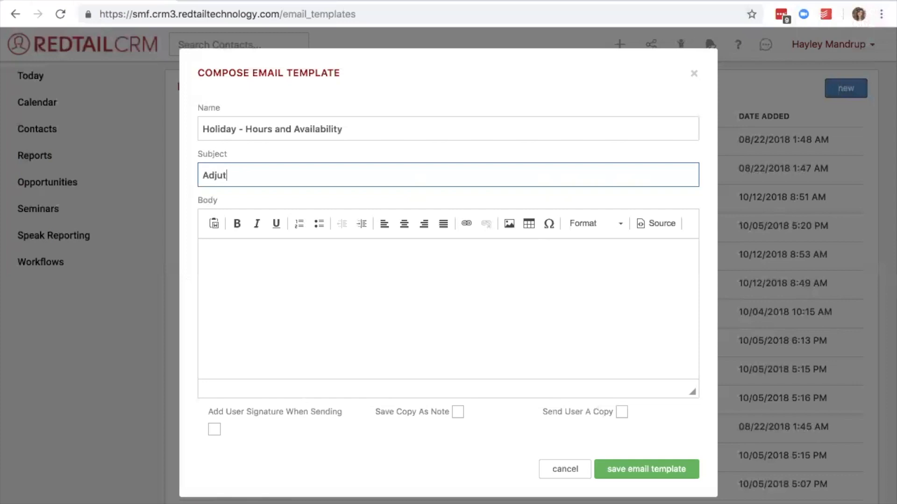
key(BackSpace)
key(BackSpace)
key(BackSpace)
key(BackSpace)
text(sted Holiday Hours for RollOver Advisory Servics)
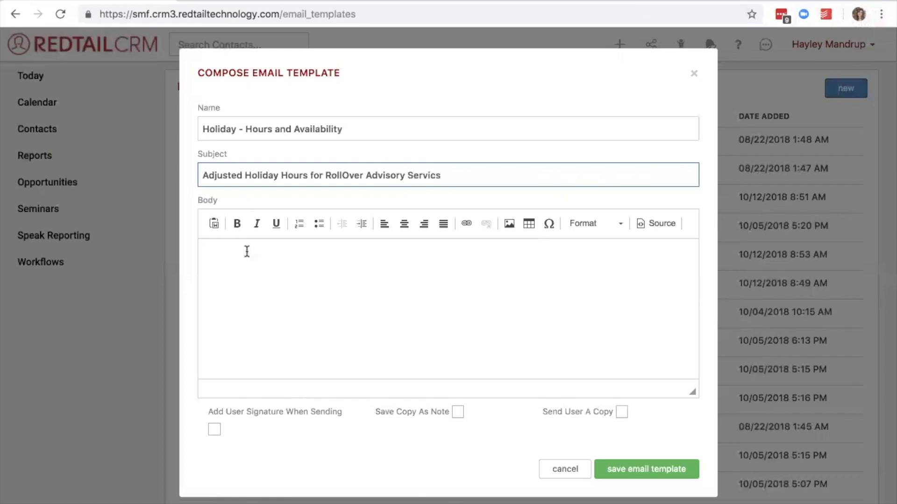
key(BackSpace)
text(es)
Begin the template body with the merge-field greeting "##firstname## and ##spousefirstname##,".
click(348, 263)
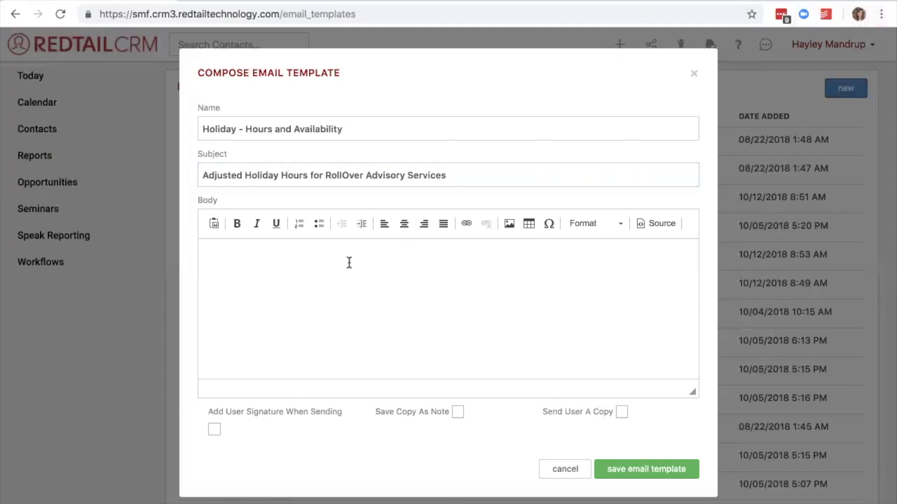
text(##firstname## and ##spousefirstname#)
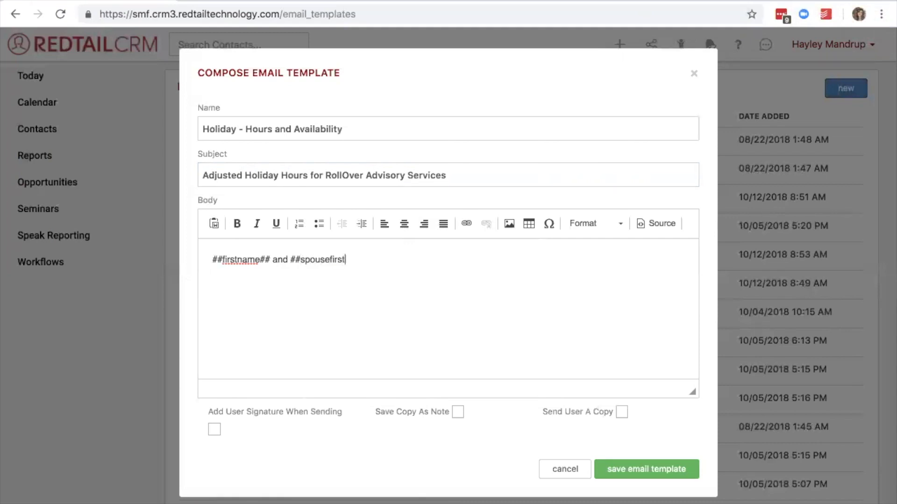
text(#,)
Replace the greeting in the template body with "##familyname##,".
drag(400, 261, 190, 257)
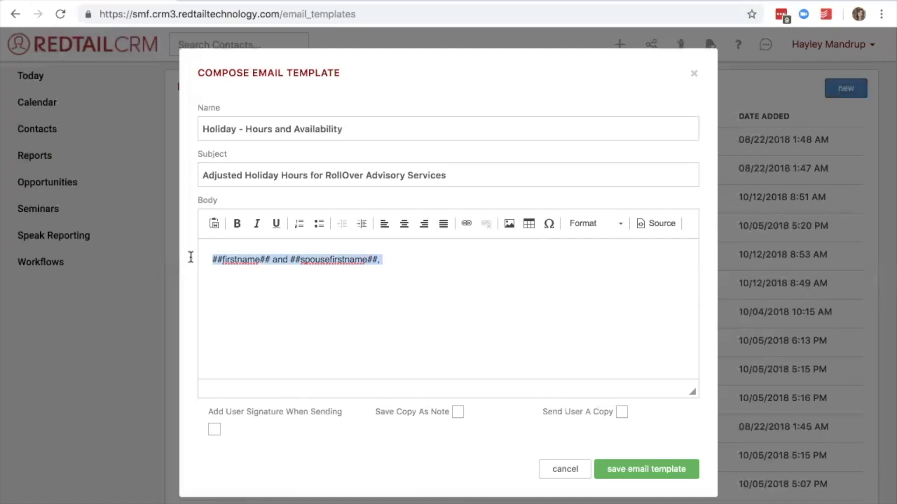
text(##famil)
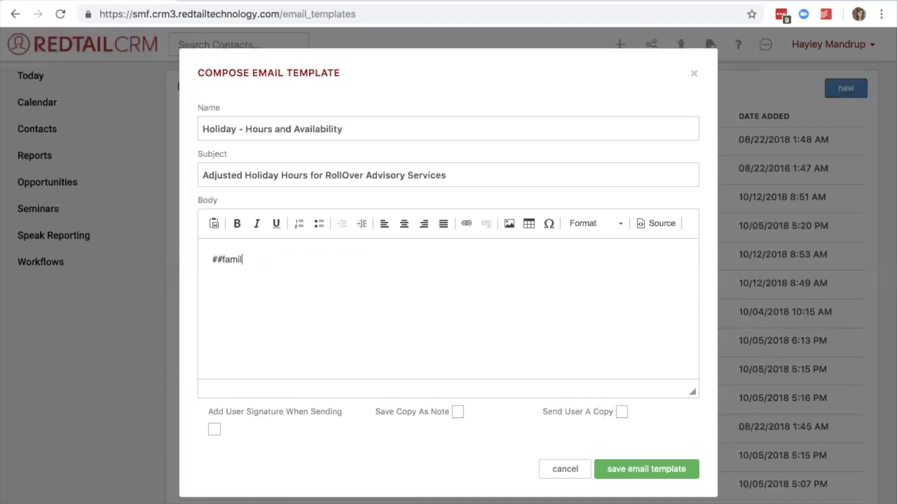
text(yname##,)
Below the greeting, write "We wanted to wish you a cheery holiday season and let you know about our holiday hours.".
text(we wanted to)
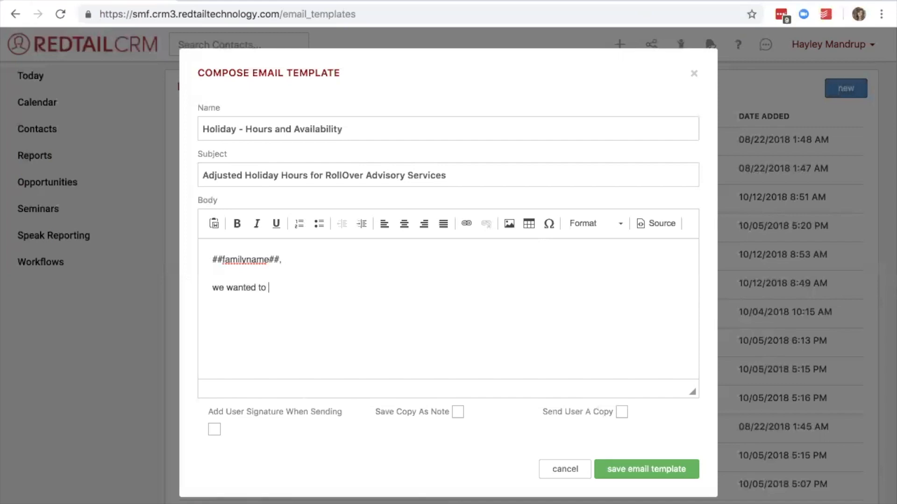
click(218, 288)
key(BackSpace)
text(W)
click(280, 288)
text(wish yu)
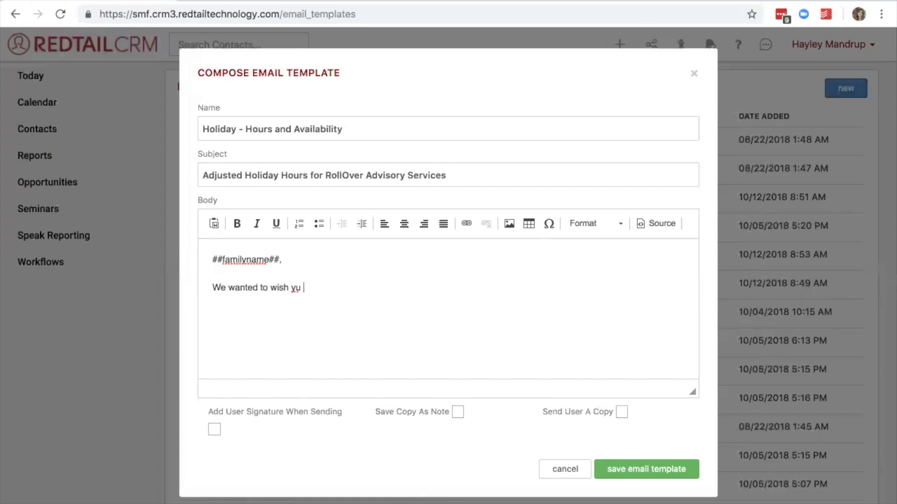
key(BackSpace)
text(ou a cheery holiday season a)
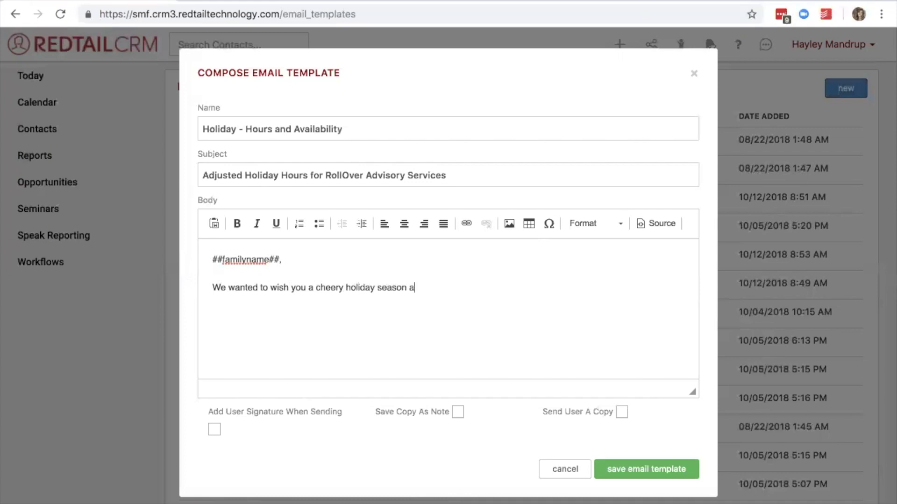
text(nd let you know about our )
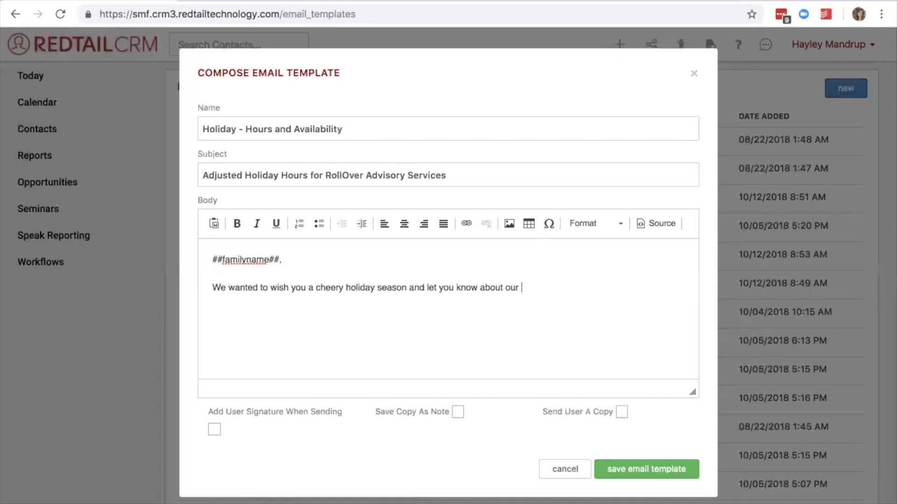
text(holiday hours.)
Enable Add User Signature When Sending and Save Copy As Note for the template, and save it.
click(215, 433)
click(459, 413)
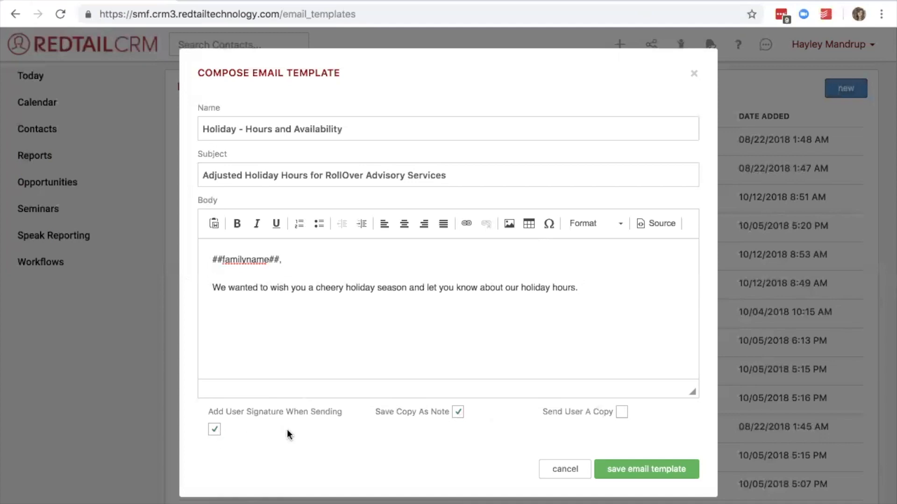
drag(252, 430, 206, 414)
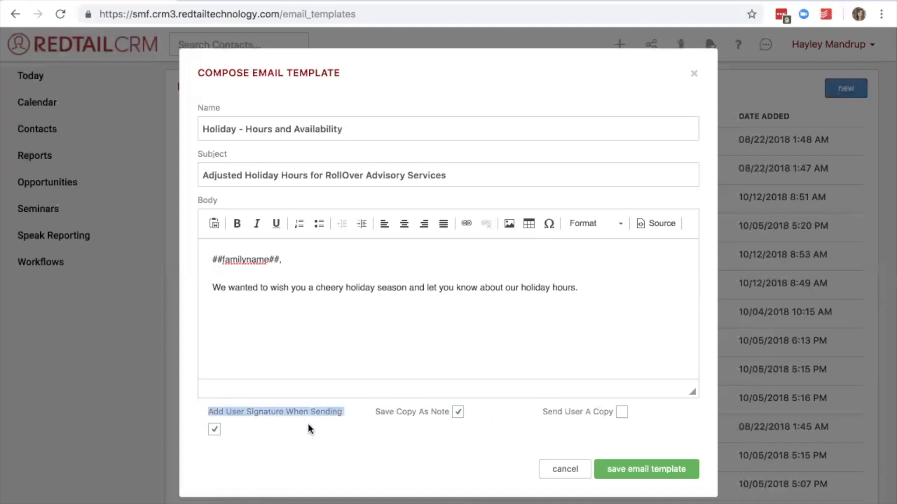
drag(370, 411, 429, 412)
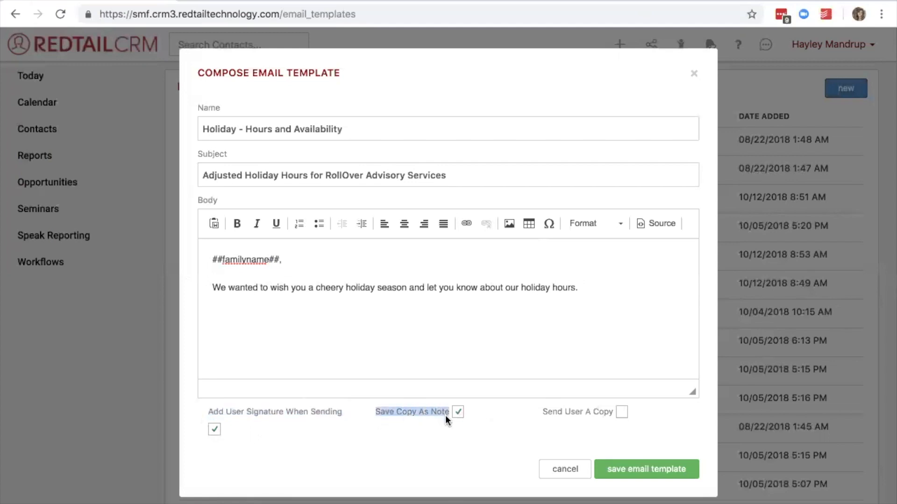
click(445, 415)
click(615, 469)
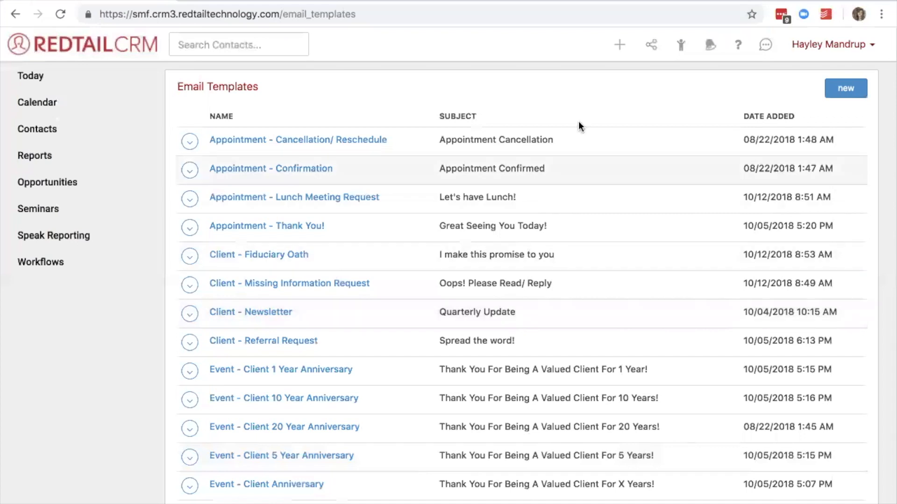
Open the Training Sessions category of the Redtail Help Desk and look over its webinars and tutorials.
click(736, 52)
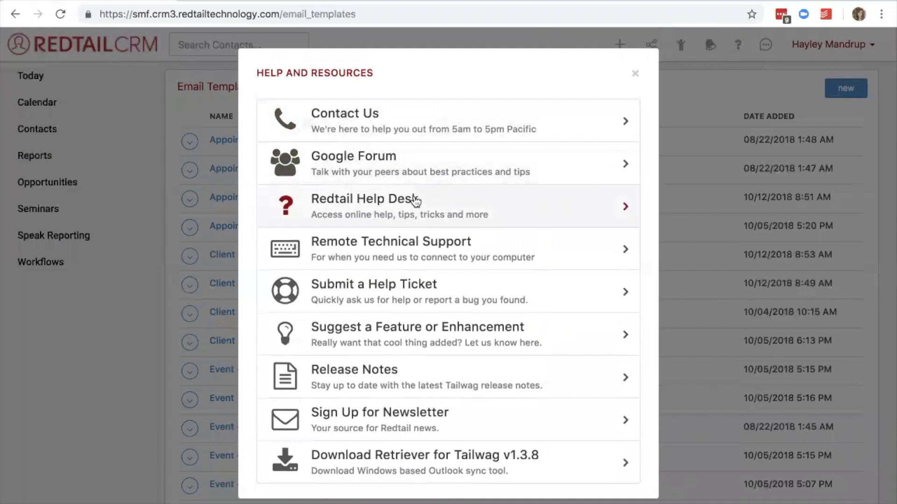
click(415, 198)
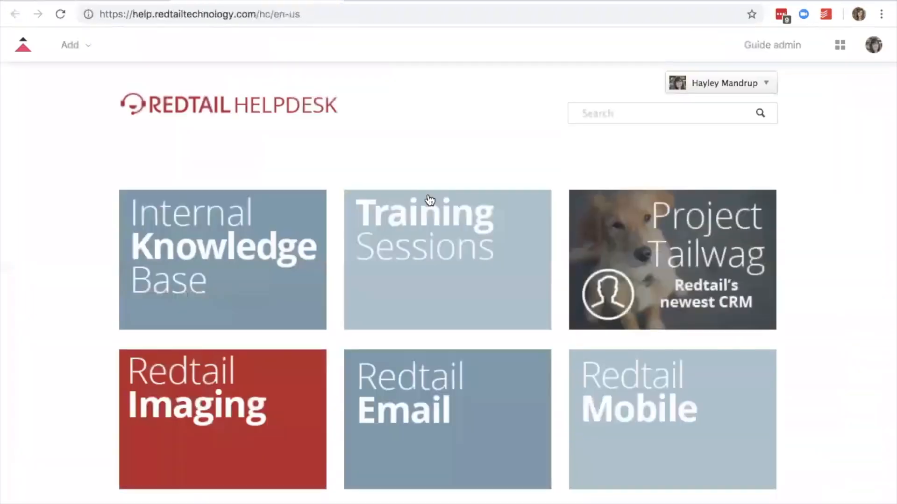
click(476, 265)
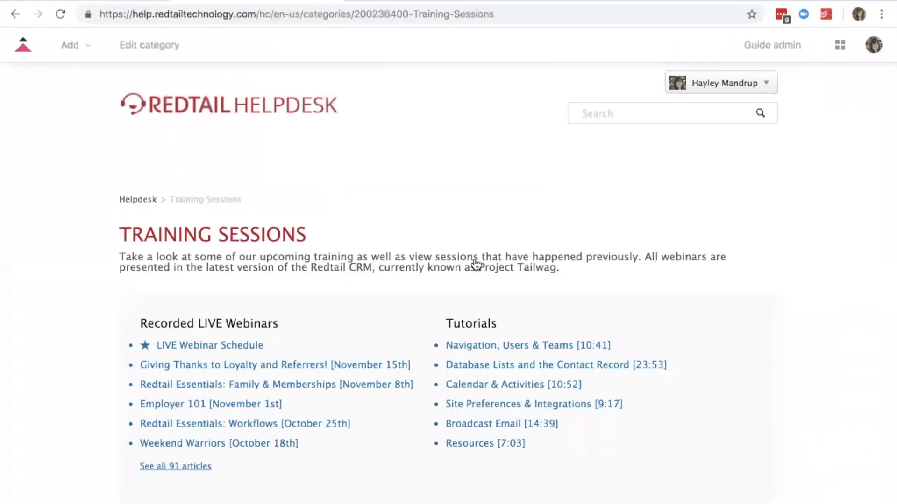
scroll(350, 366, down, 3)
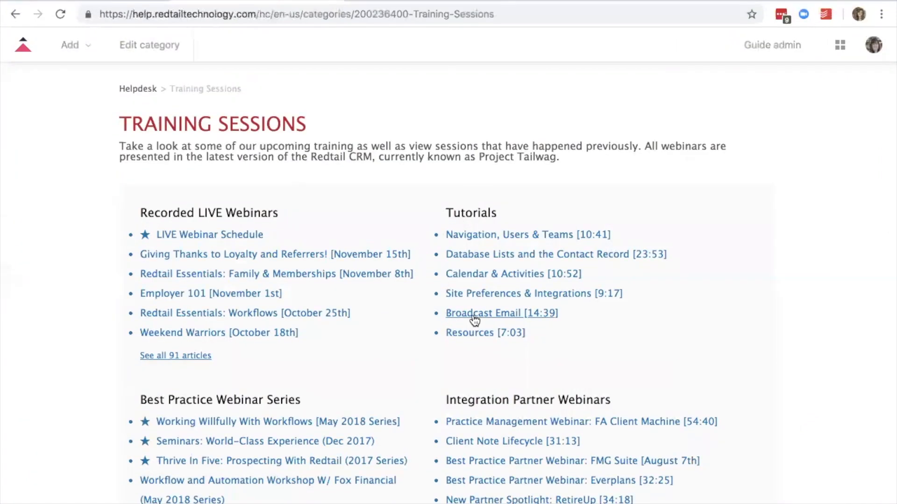
scroll(474, 320, up, 2)
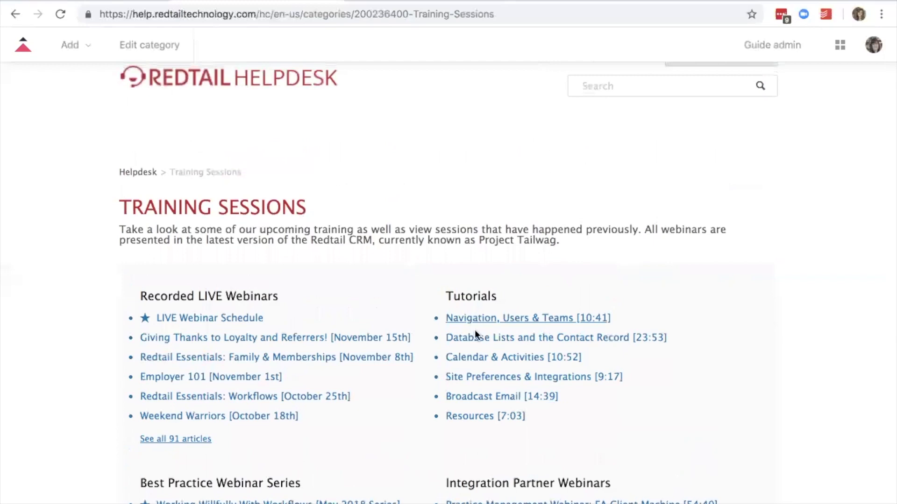
Open the Broadcast Email tutorial and look through its introduction and embedded video.
click(509, 401)
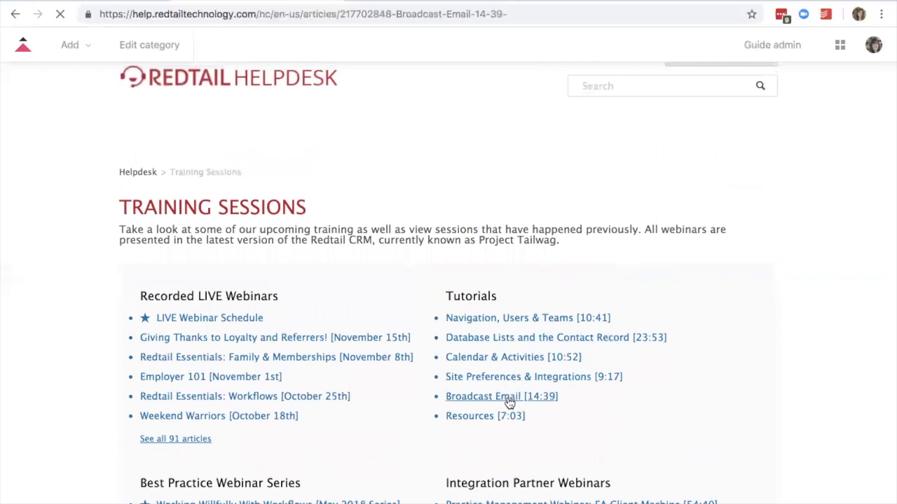
scroll(510, 396, down, 4)
scroll(509, 397, up, 1)
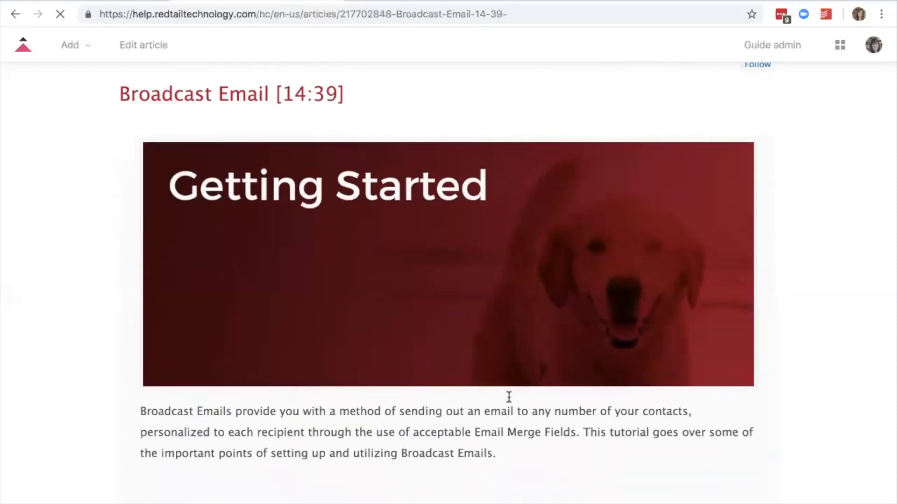
scroll(509, 397, down, 2)
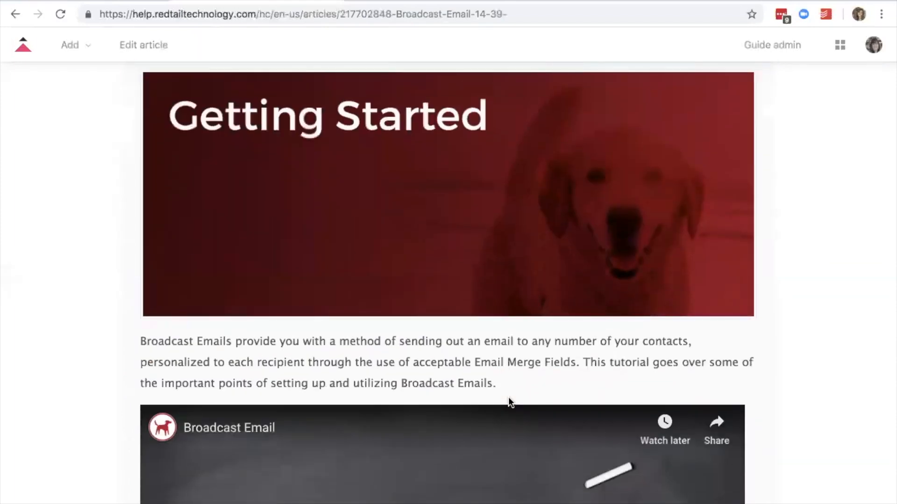
scroll(508, 396, down, 5)
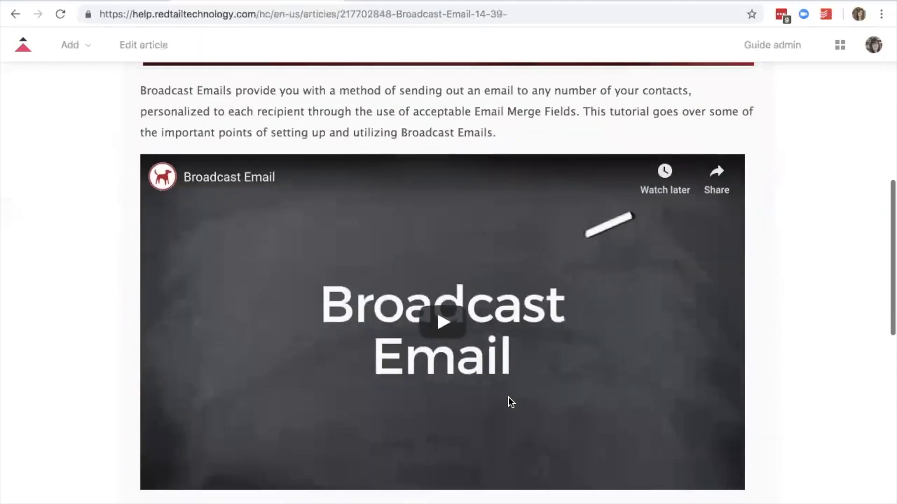